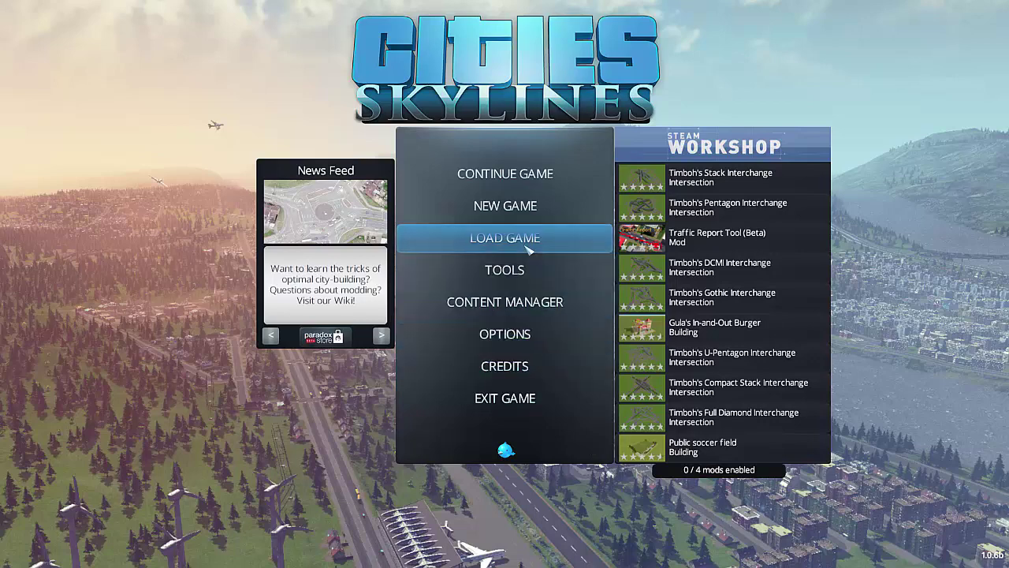
- Create a new map in the Map Editor with the Tropical theme after browsing the available themes
{"action": "left_click", "coordinate": [513, 270]}
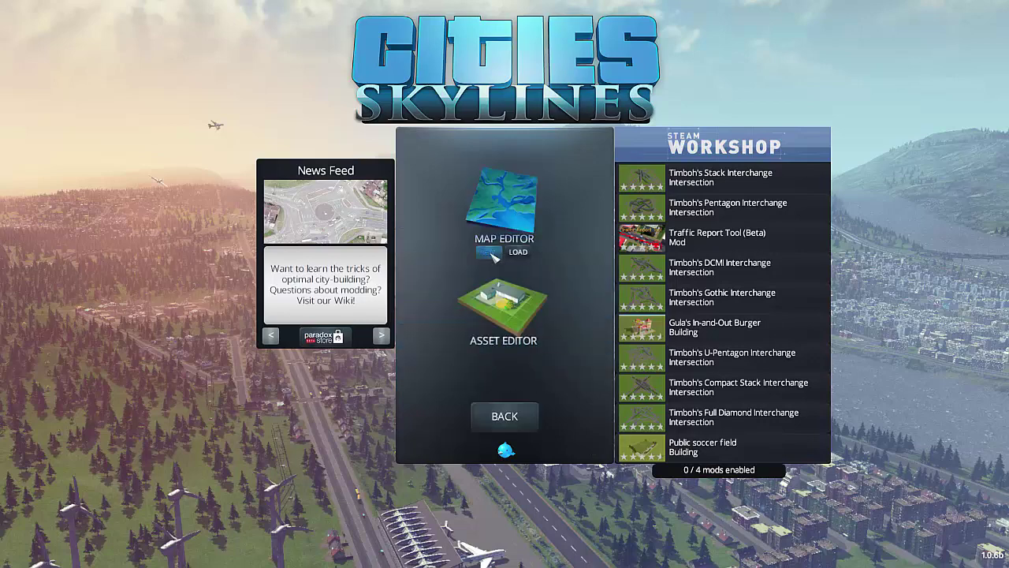
{"action": "left_click", "coordinate": [489, 253]}
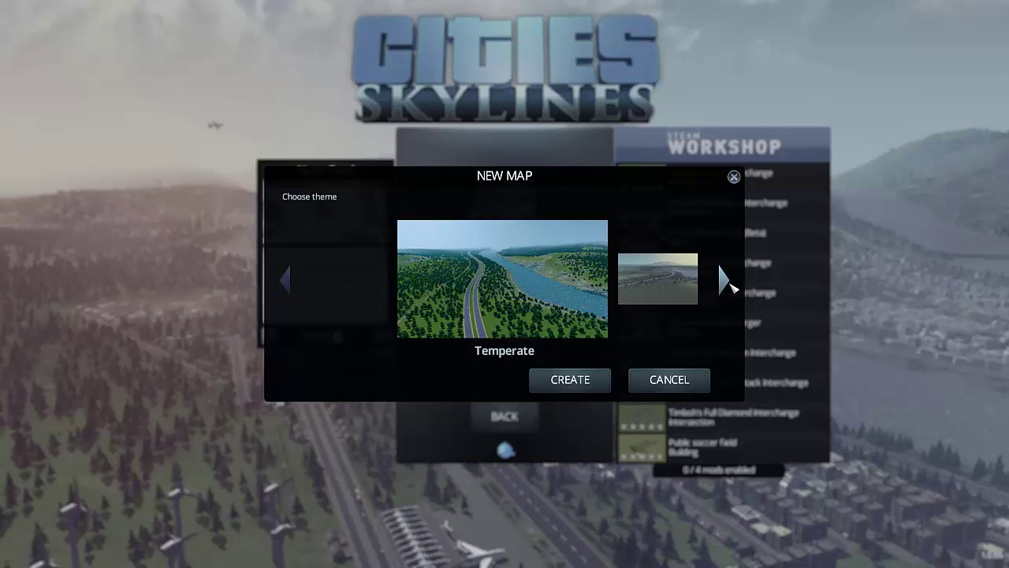
{"action": "left_click", "coordinate": [725, 280]}
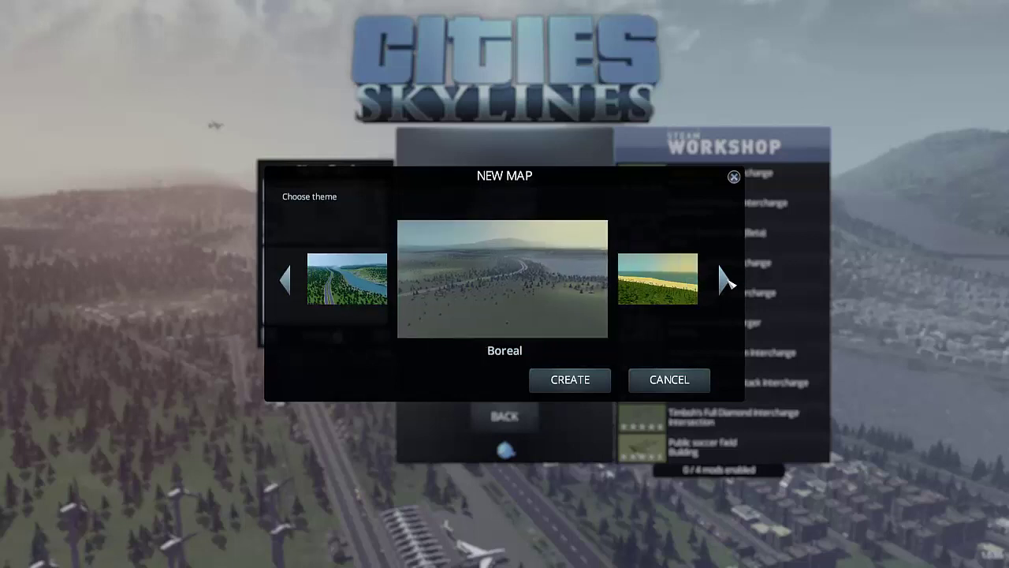
{"action": "left_click", "coordinate": [293, 280]}
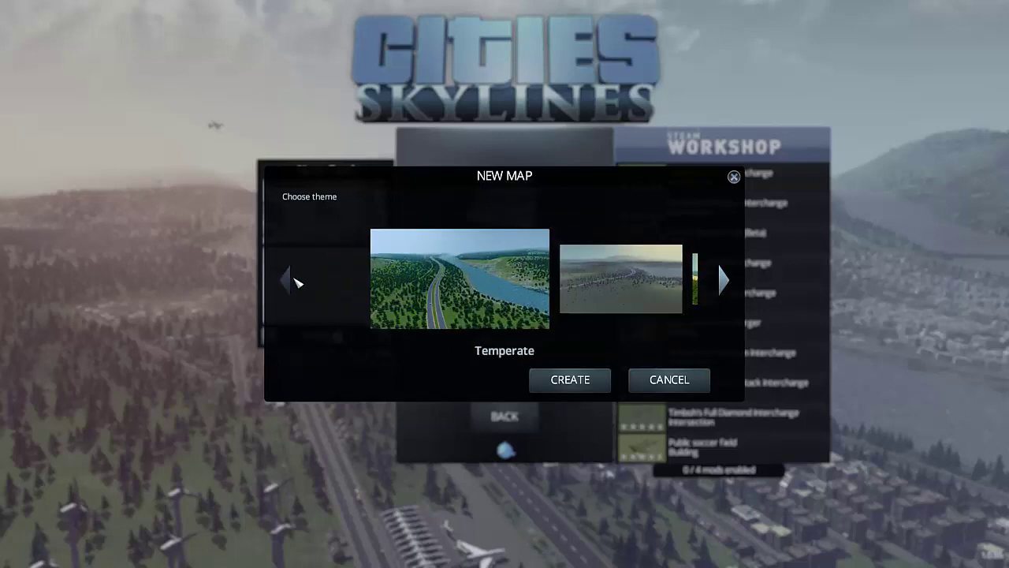
{"action": "double_click", "coordinate": [725, 282]}
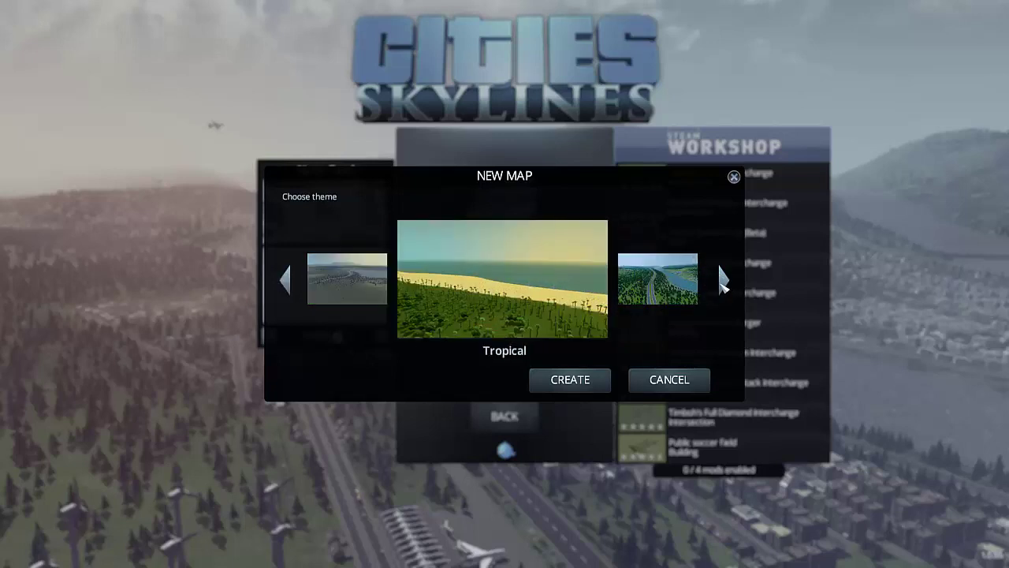
{"action": "left_click", "coordinate": [723, 286]}
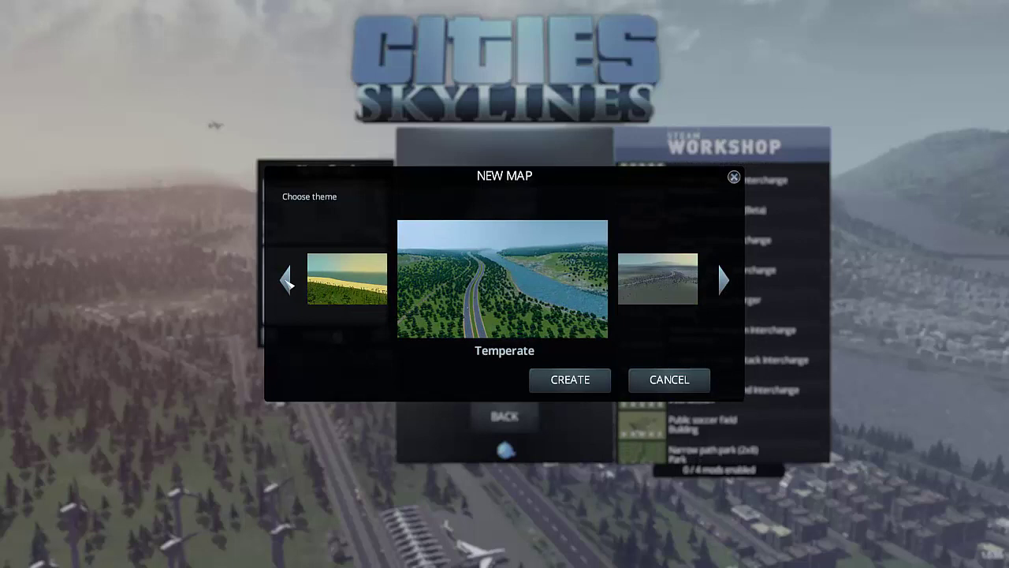
{"action": "left_click", "coordinate": [287, 281]}
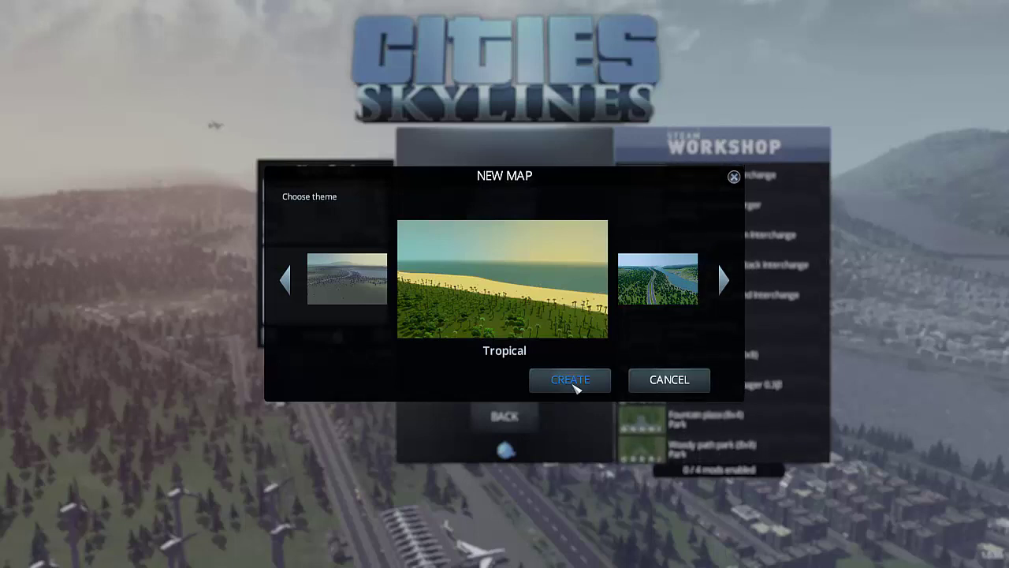
{"action": "left_click", "coordinate": [571, 380]}
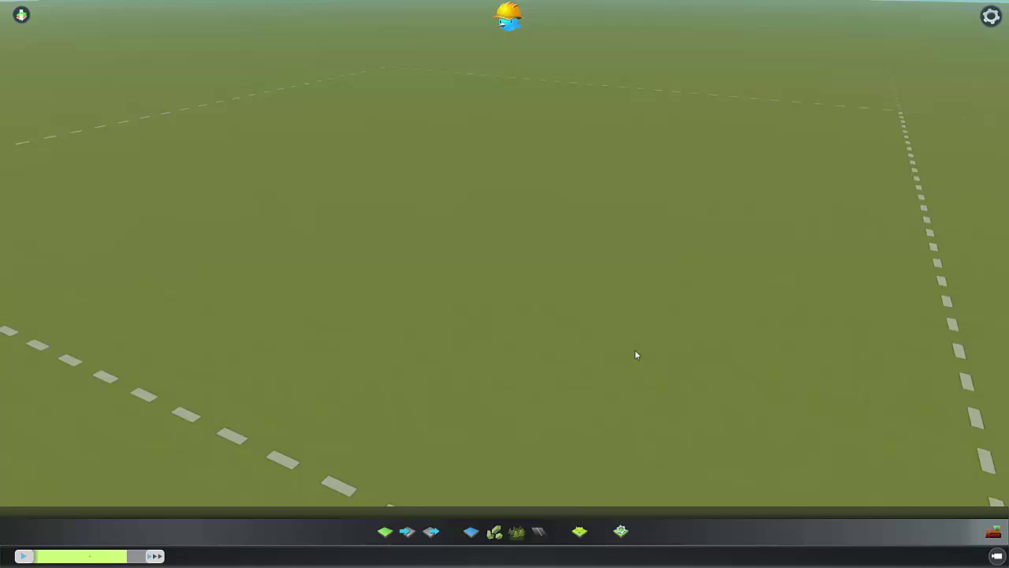
- Examine the empty map from near and far, comparing the central starting tile, the dashed inner boundary and the outer edges
{"action": "scroll", "coordinate": [525, 300], "scroll_direction": "down", "scroll_amount": 10}
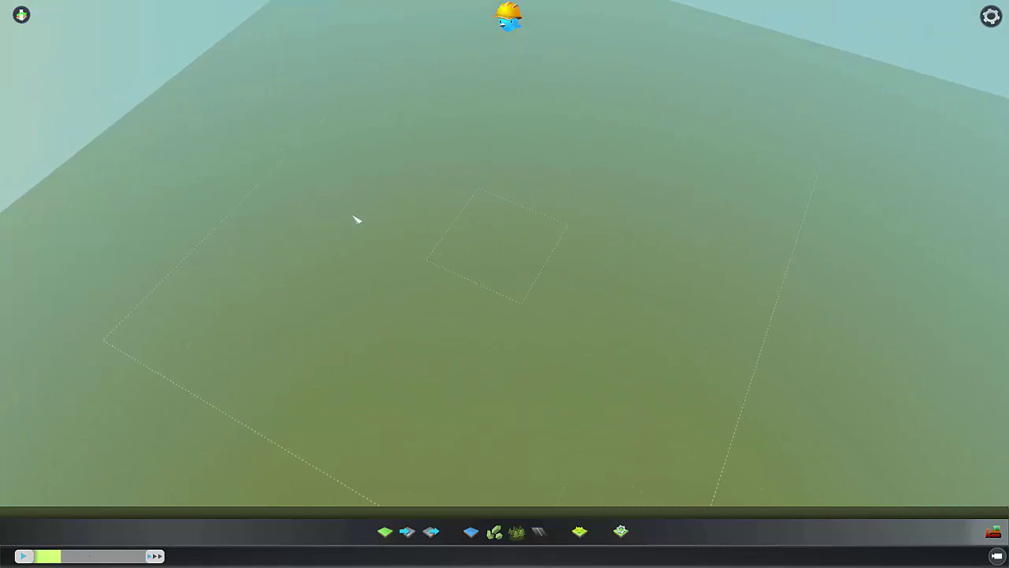
{"action": "scroll", "coordinate": [573, 241], "scroll_direction": "down", "scroll_amount": 5}
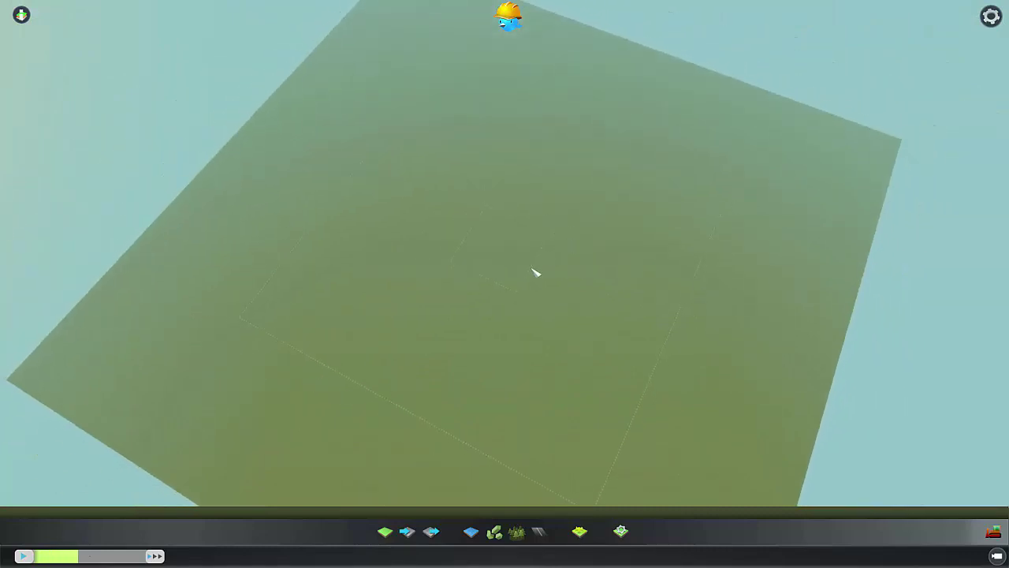
{"action": "scroll", "coordinate": [535, 273], "scroll_direction": "up", "scroll_amount": 5}
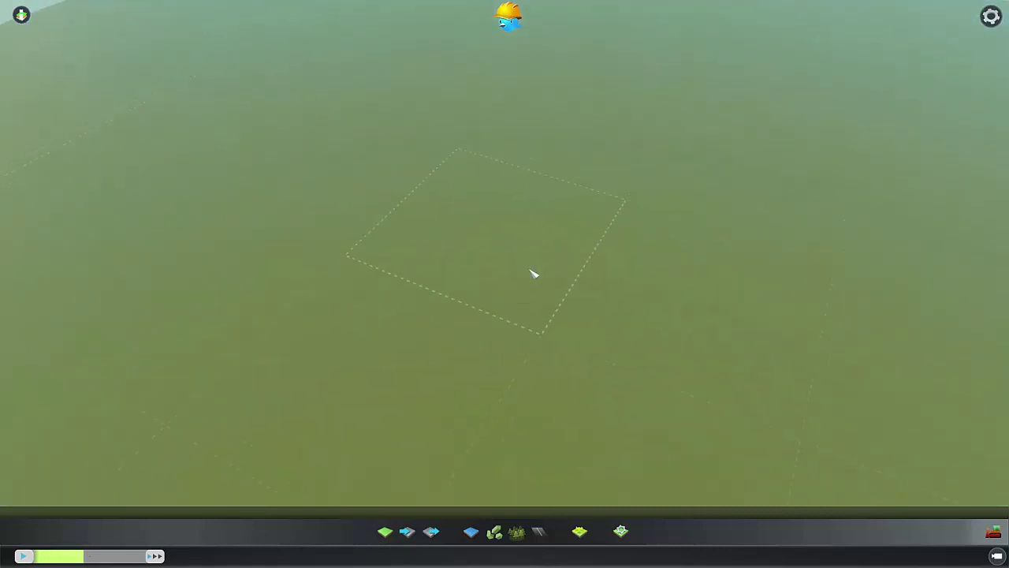
{"action": "scroll", "coordinate": [534, 273], "scroll_direction": "down", "scroll_amount": 5}
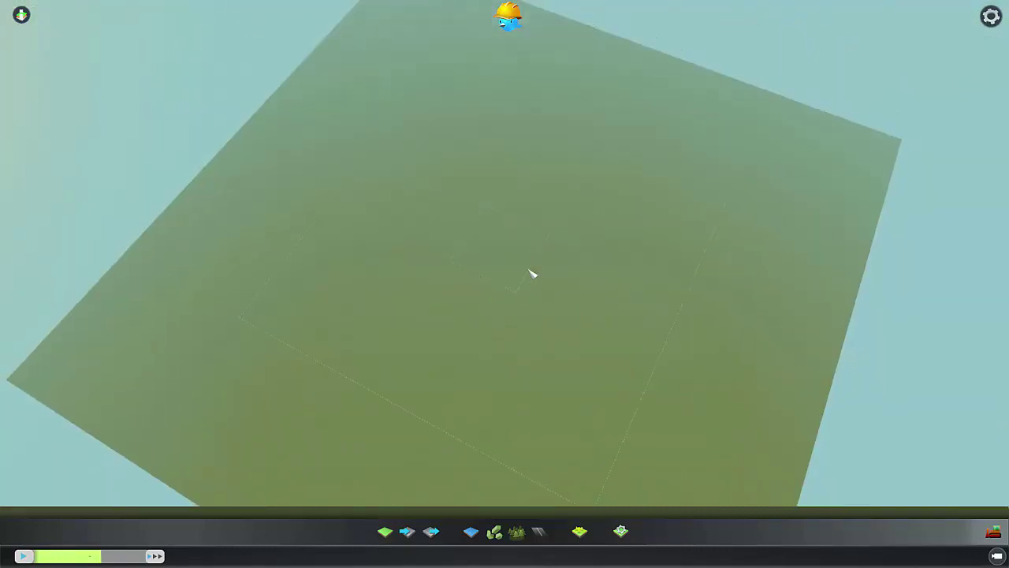
{"action": "middle_click_drag", "start_coordinate": [529, 270], "coordinate": [487, 272]}
{"action": "scroll", "coordinate": [506, 285], "scroll_direction": "up", "scroll_amount": 5}
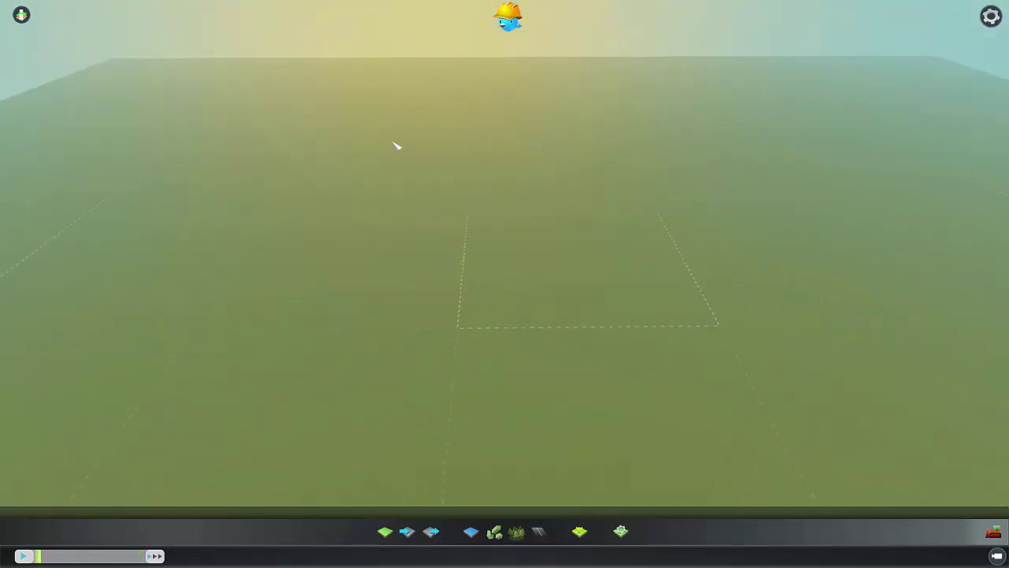
{"action": "scroll", "coordinate": [532, 259], "scroll_direction": "down", "scroll_amount": 5}
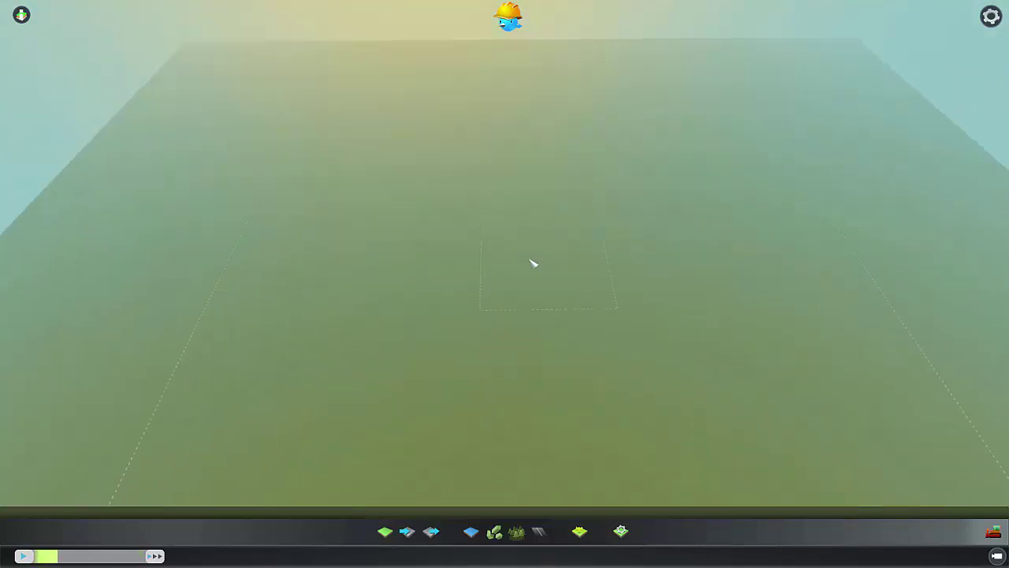
{"action": "scroll", "coordinate": [523, 288], "scroll_direction": "up", "scroll_amount": 4}
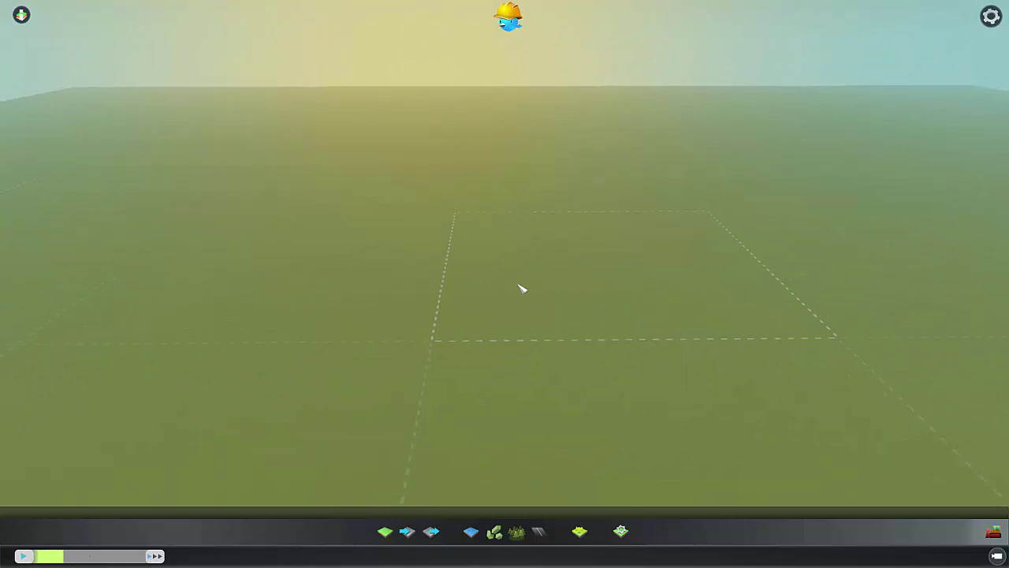
{"action": "scroll", "coordinate": [523, 290], "scroll_direction": "down", "scroll_amount": 3}
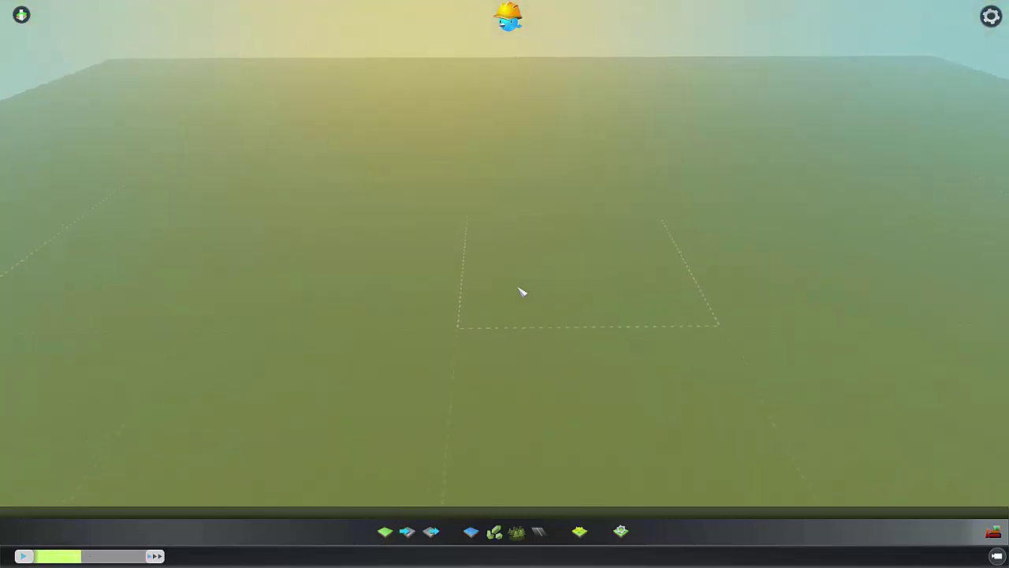
{"action": "scroll", "coordinate": [518, 290], "scroll_direction": "down", "scroll_amount": 3}
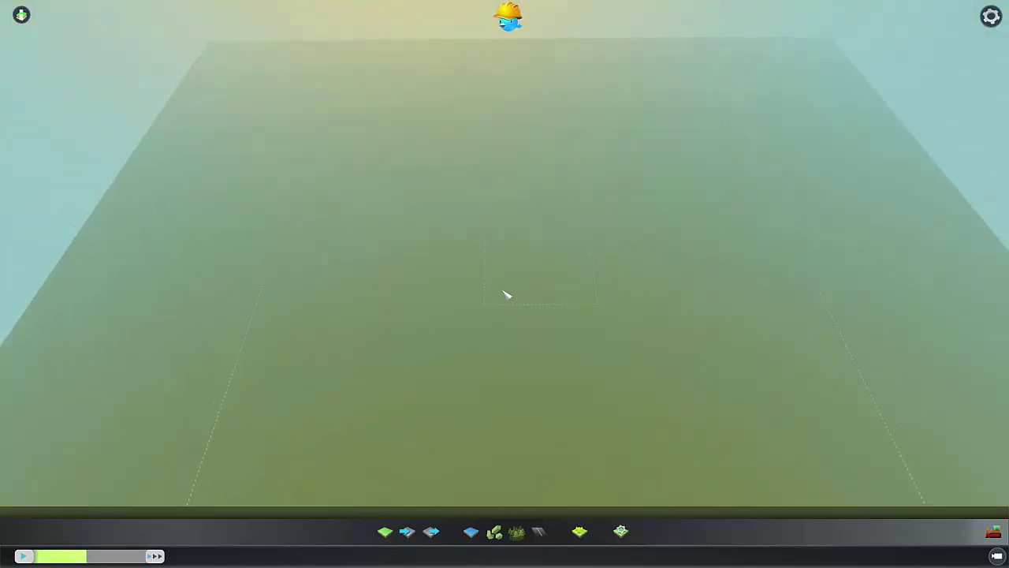
{"action": "mouse_move", "coordinate": [505, 292]}
{"action": "middle_mouse_down"}
{"action": "mouse_move", "coordinate": [642, 293]}
{"action": "mouse_move", "coordinate": [508, 278]}
{"action": "middle_mouse_up"}
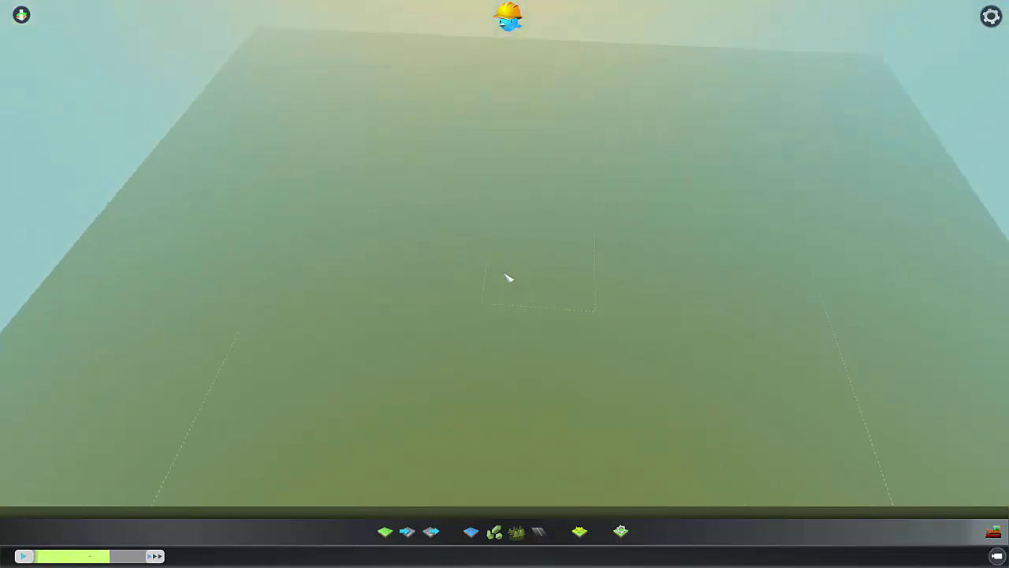
{"action": "scroll", "coordinate": [522, 272], "scroll_direction": "up", "scroll_amount": 4}
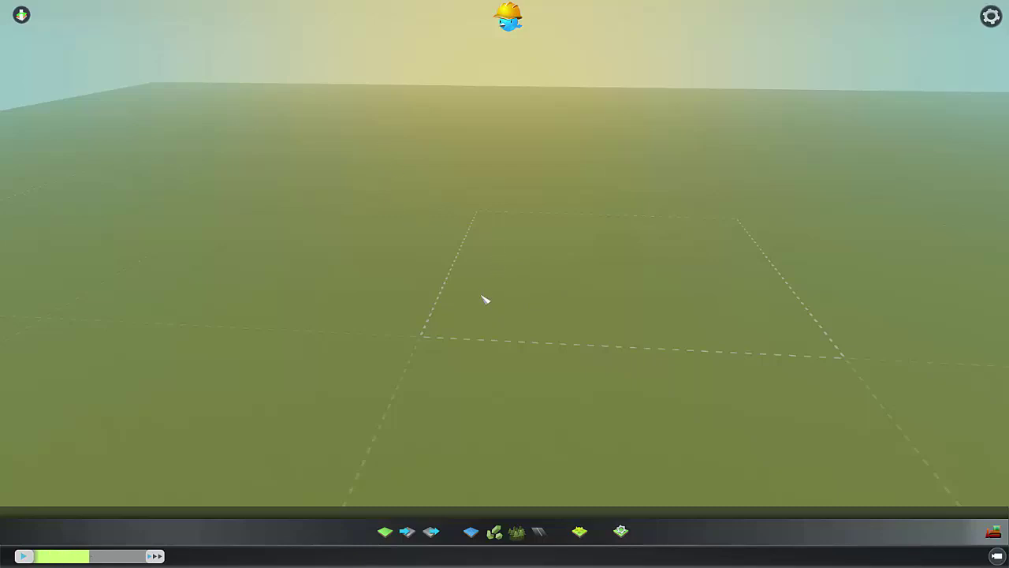
{"action": "scroll", "coordinate": [550, 285], "scroll_direction": "down", "scroll_amount": 5}
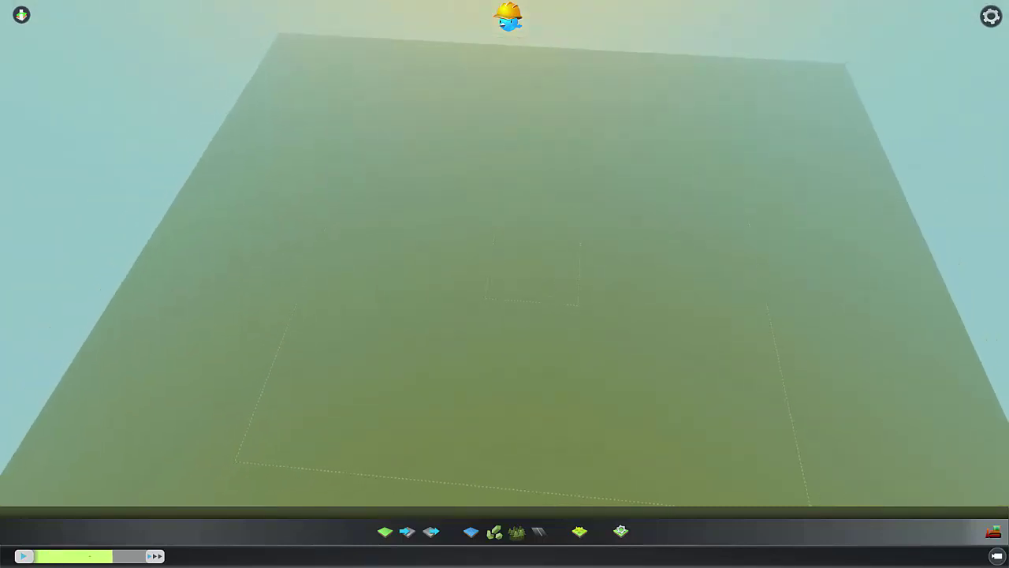
{"action": "middle_click_drag", "start_coordinate": [551, 286], "coordinate": [568, 285]}
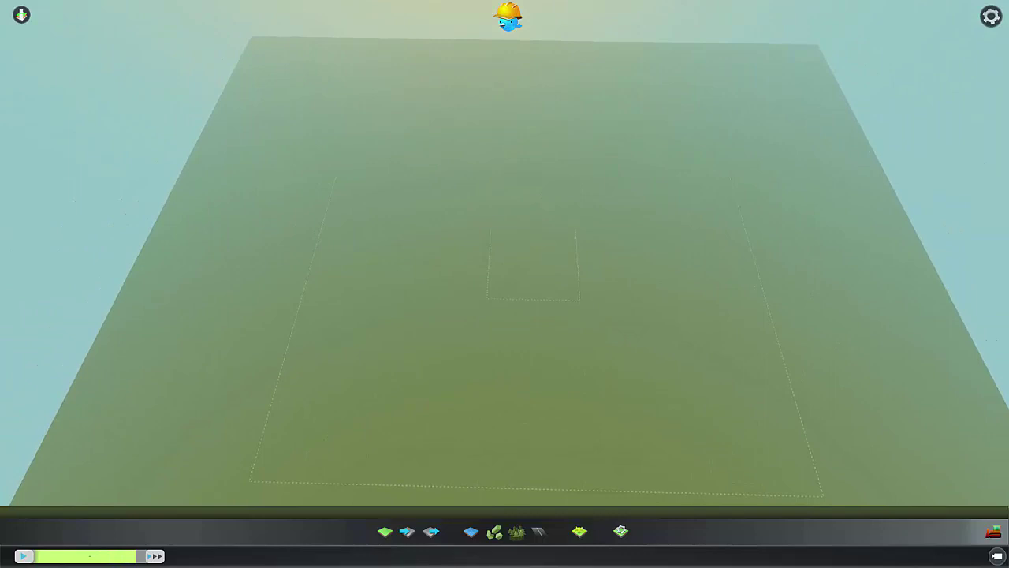
{"action": "scroll", "coordinate": [505, 310], "scroll_direction": "up", "scroll_amount": 5}
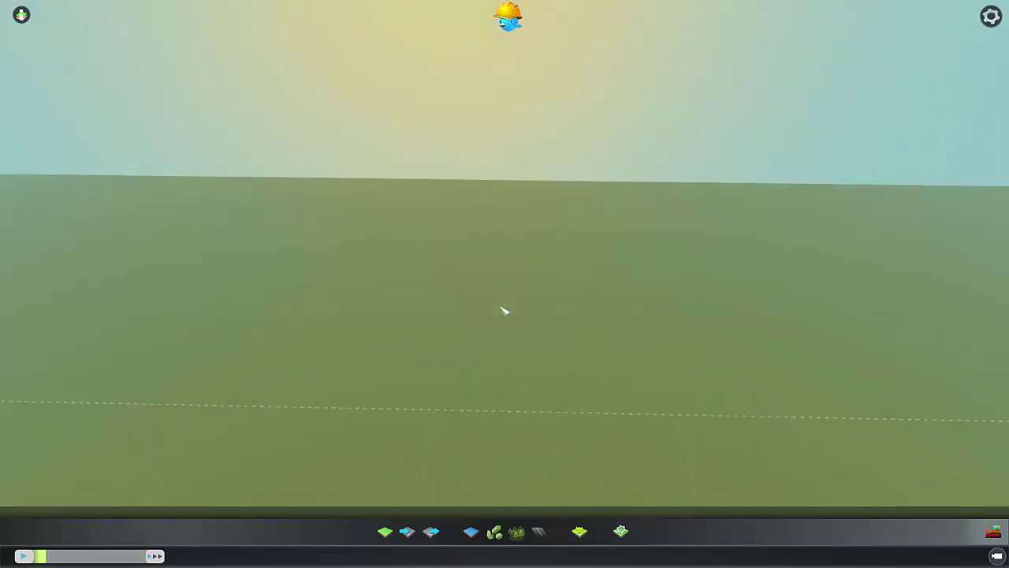
{"action": "scroll", "coordinate": [504, 310], "scroll_direction": "down", "scroll_amount": 5}
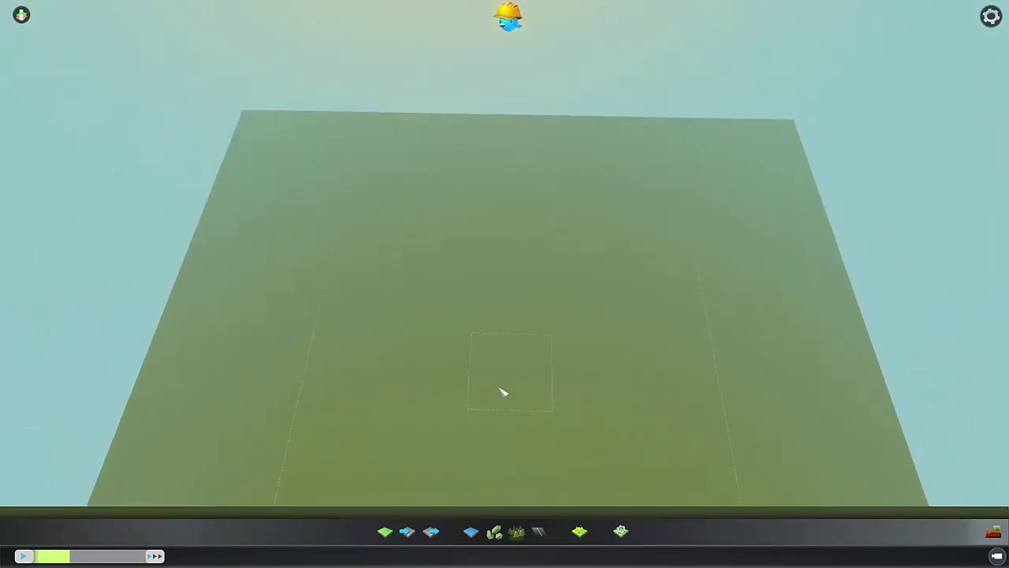
{"action": "mouse_move", "coordinate": [426, 4]}
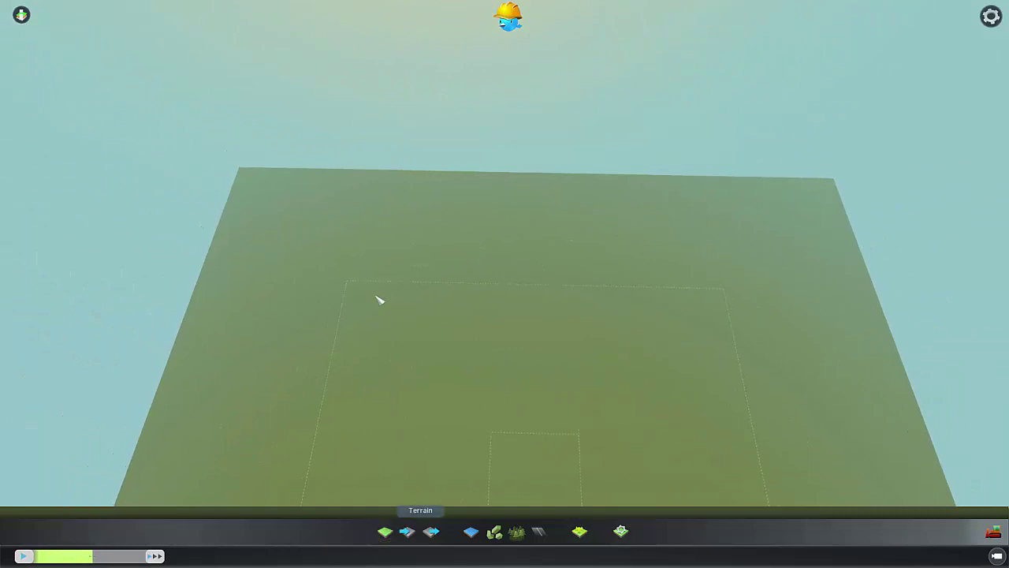
{"action": "scroll", "coordinate": [523, 219], "scroll_direction": "up", "scroll_amount": 5}
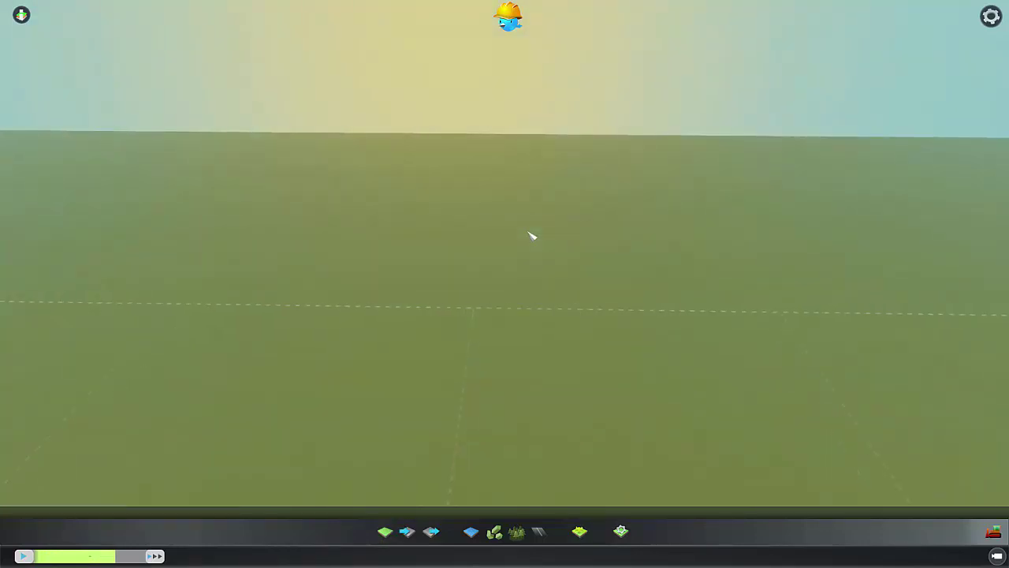
{"action": "scroll", "coordinate": [556, 260], "scroll_direction": "down", "scroll_amount": 5}
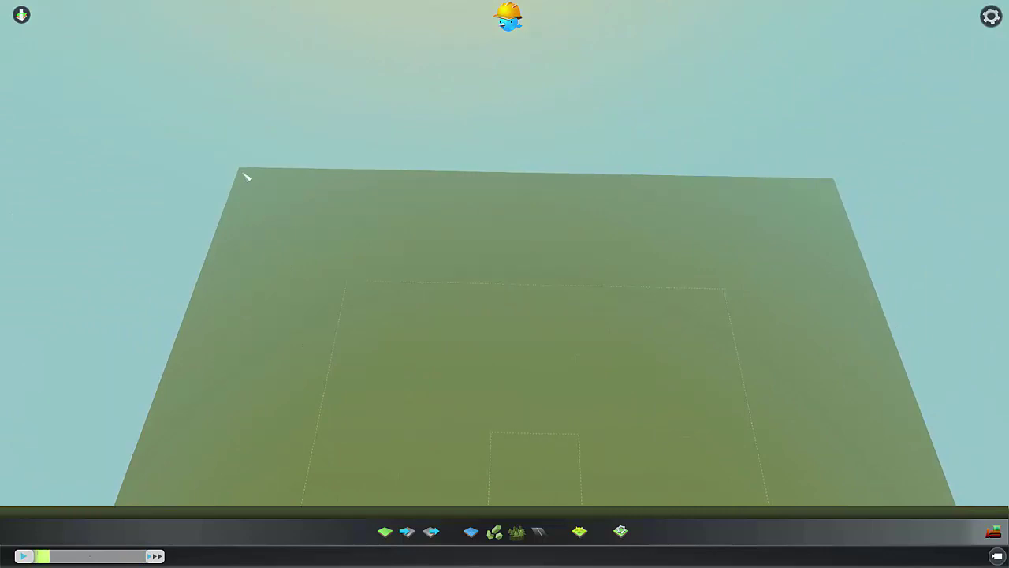
{"action": "scroll", "coordinate": [528, 335], "scroll_direction": "up", "scroll_amount": 5}
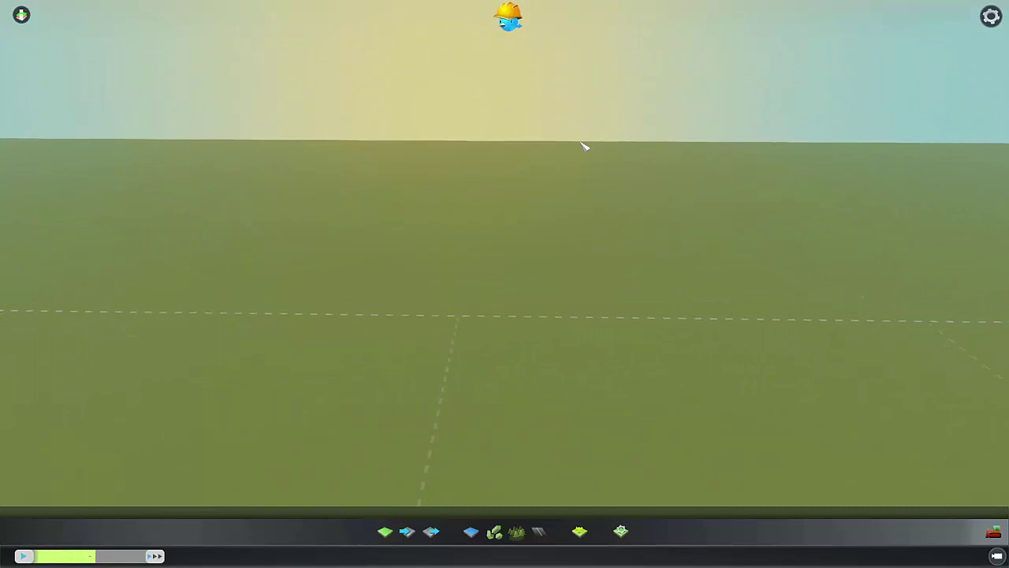
{"action": "scroll", "coordinate": [458, 129], "scroll_direction": "down", "scroll_amount": 5}
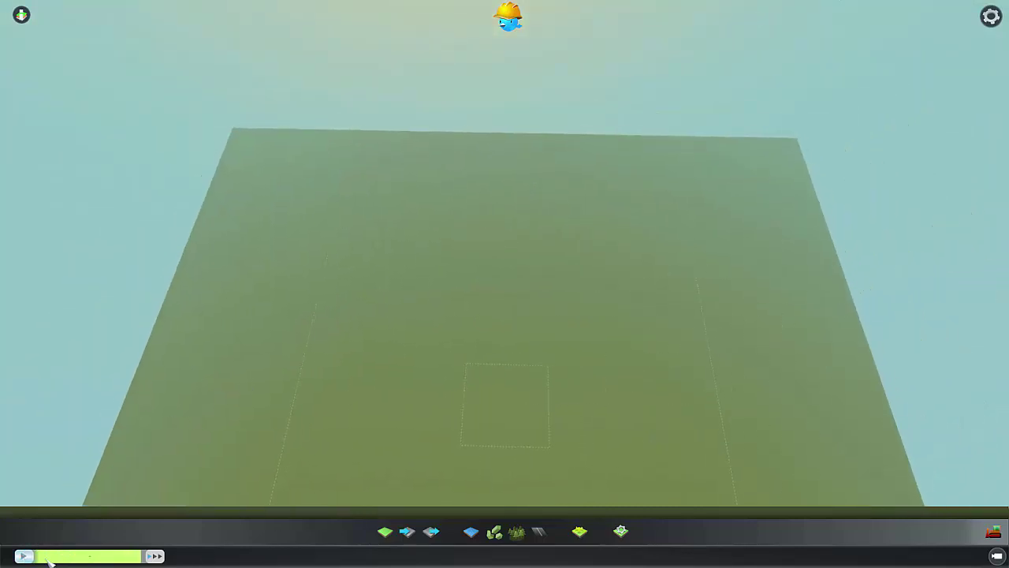
- Pause the simulation and set up terrain leveling with the solid round brush
{"action": "left_click", "coordinate": [24, 556]}
{"action": "key", "text": "w"}
{"action": "middle_click_drag", "start_coordinate": [545, 270], "coordinate": [536, 419]}
{"action": "key", "text": "s"}
{"action": "key", "text": "d"}
{"action": "left_click", "coordinate": [384, 532]}
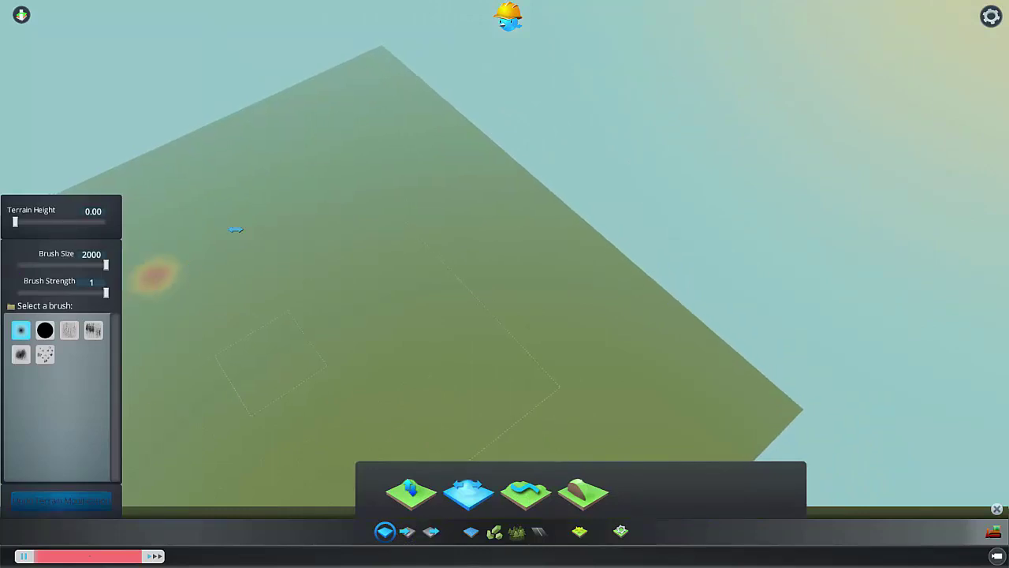
{"action": "left_click", "coordinate": [45, 330]}
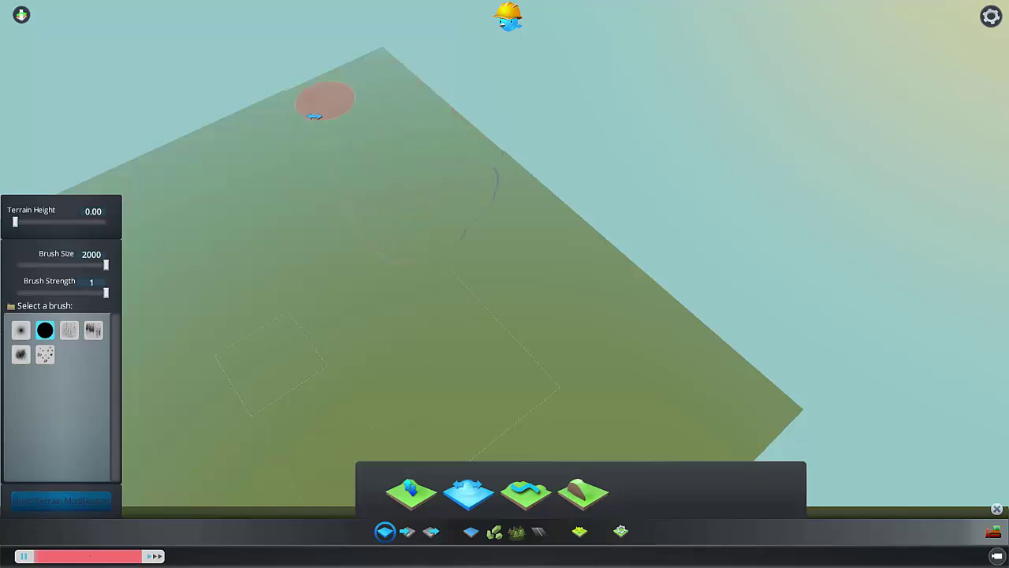
- Level a broad strip along one side of the map to terrain height 0.00 using brush size 2000 and strength 1
{"action": "mouse_move", "coordinate": [489, 196]}
{"action": "left_mouse_down"}
{"action": "mouse_move", "coordinate": [526, 264]}
{"action": "mouse_move", "coordinate": [622, 272]}
{"action": "mouse_move", "coordinate": [480, 244]}
{"action": "mouse_move", "coordinate": [637, 343]}
{"action": "mouse_move", "coordinate": [608, 323]}
{"action": "mouse_move", "coordinate": [568, 395]}
{"action": "mouse_move", "coordinate": [717, 387]}
{"action": "mouse_move", "coordinate": [707, 449]}
{"action": "mouse_move", "coordinate": [811, 384]}
{"action": "left_mouse_up"}
{"action": "key", "text": "s"}
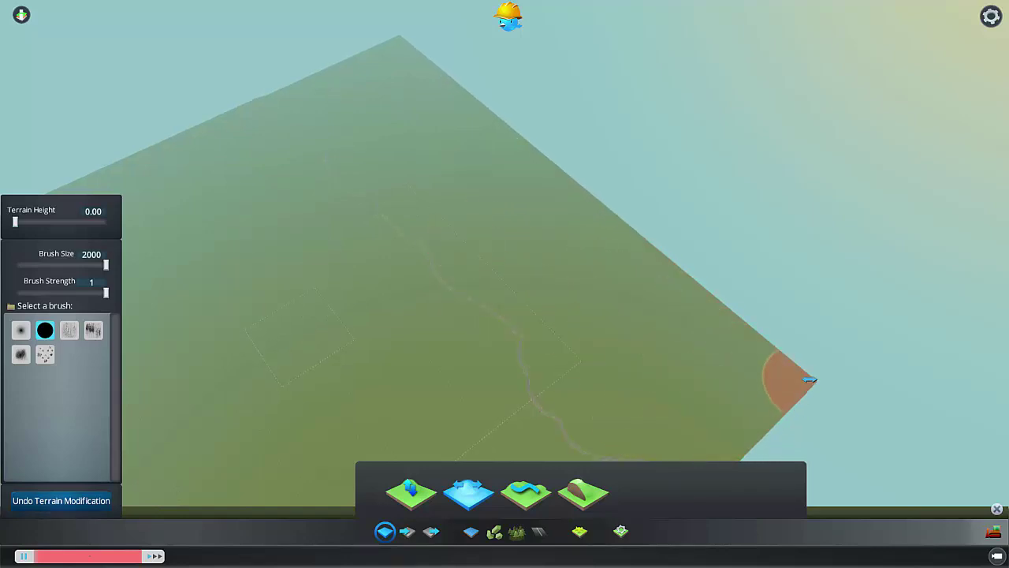
{"action": "middle_click_drag", "start_coordinate": [596, 347], "coordinate": [513, 282]}
{"action": "mouse_move", "coordinate": [688, 231]}
{"action": "left_mouse_down"}
{"action": "mouse_move", "coordinate": [706, 238]}
{"action": "mouse_move", "coordinate": [634, 284]}
{"action": "mouse_move", "coordinate": [343, 331]}
{"action": "left_mouse_up"}
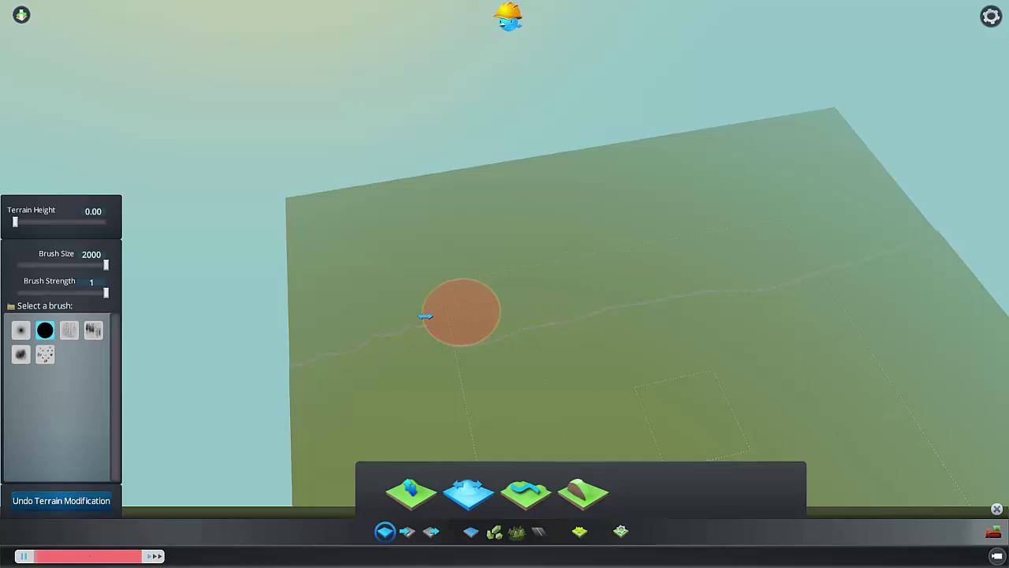
{"action": "mouse_move", "coordinate": [302, 290]}
{"action": "middle_mouse_down"}
{"action": "mouse_move", "coordinate": [410, 288]}
{"action": "mouse_move", "coordinate": [566, 248]}
{"action": "middle_mouse_up"}
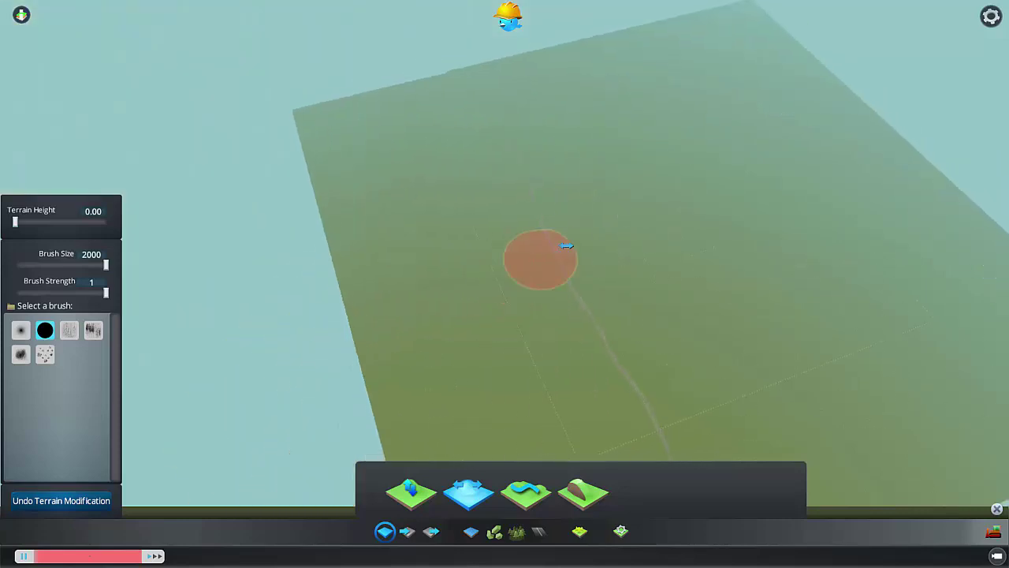
{"action": "scroll", "coordinate": [342, 267], "scroll_direction": "up", "scroll_amount": 2}
{"action": "mouse_move", "coordinate": [336, 277]}
{"action": "middle_mouse_down"}
{"action": "mouse_move", "coordinate": [473, 268]}
{"action": "mouse_move", "coordinate": [584, 316]}
{"action": "middle_mouse_up"}
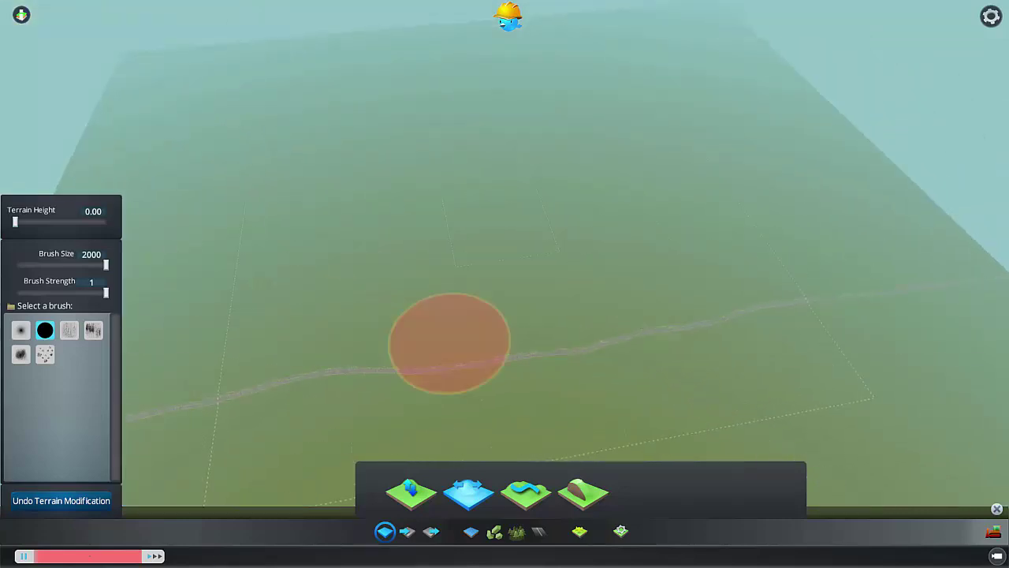
{"action": "middle_click_drag", "start_coordinate": [450, 343], "coordinate": [686, 382]}
{"action": "scroll", "coordinate": [584, 362], "scroll_direction": "down", "scroll_amount": 2}
{"action": "middle_click_drag", "start_coordinate": [583, 362], "coordinate": [526, 288]}
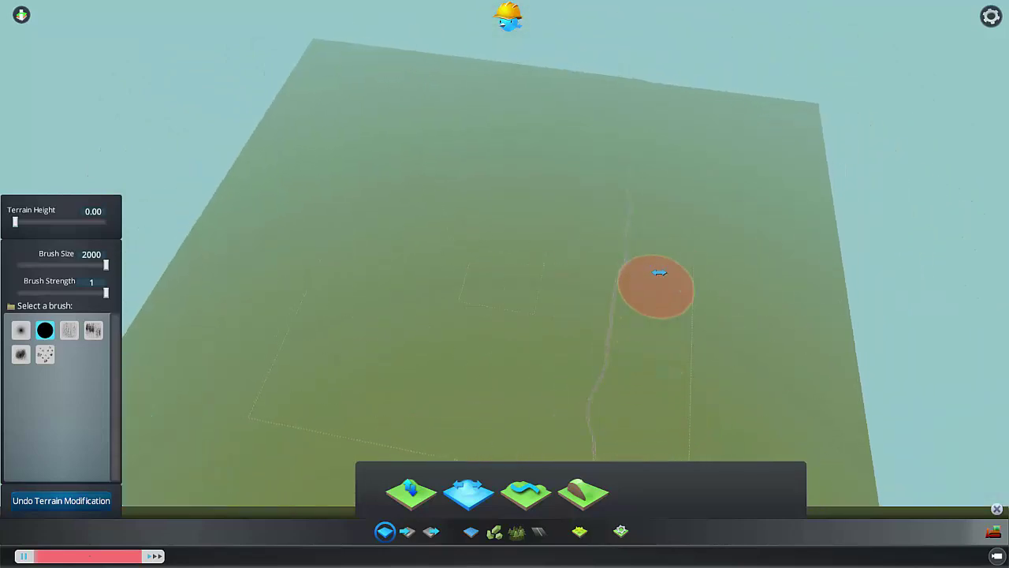
- Raise four short parallel ridges beside the leveled strip's edge and a winding, branching chain of mounds using brush size 267 and strength 1
{"action": "middle_click_drag", "start_coordinate": [694, 263], "coordinate": [511, 282]}
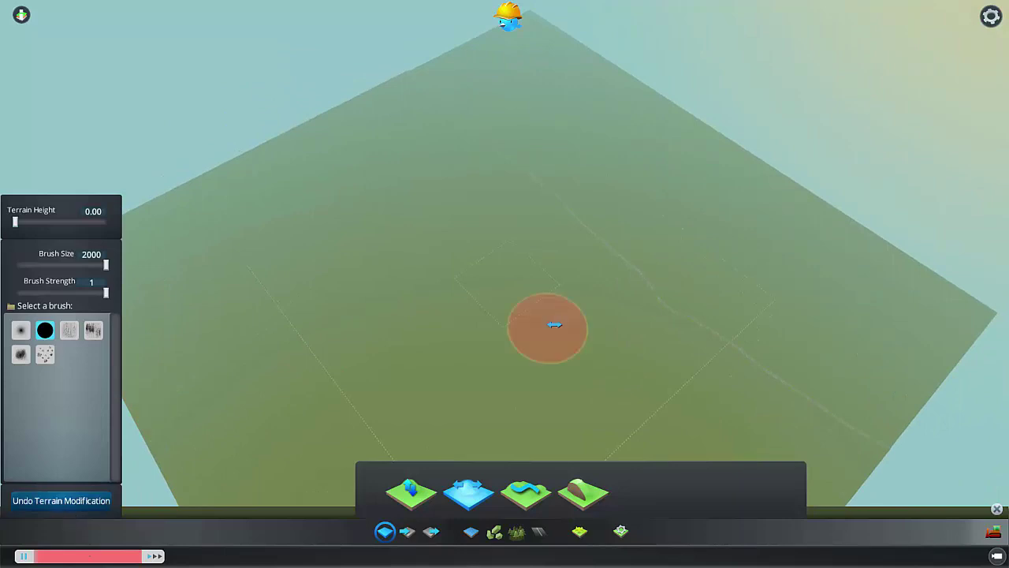
{"action": "mouse_move", "coordinate": [708, 239]}
{"action": "middle_mouse_down"}
{"action": "mouse_move", "coordinate": [536, 249]}
{"action": "mouse_move", "coordinate": [502, 377]}
{"action": "middle_mouse_up"}
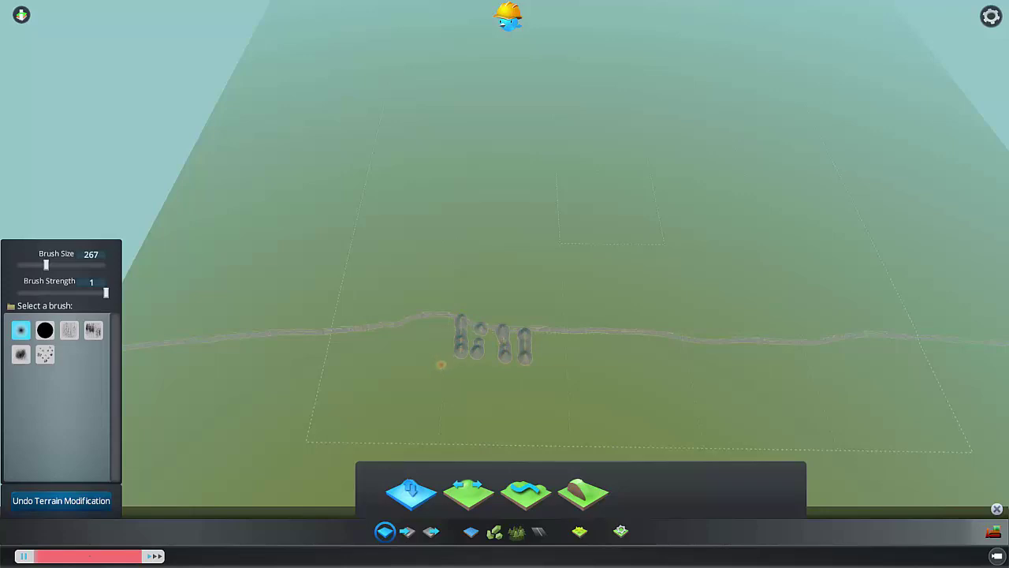
{"action": "middle_click_drag", "start_coordinate": [440, 366], "coordinate": [389, 165]}
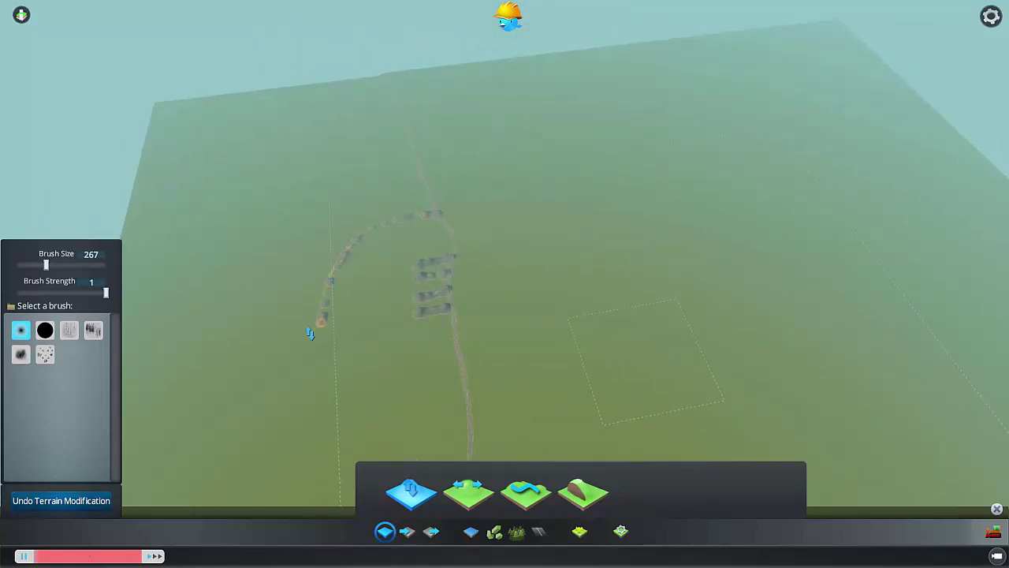
{"action": "key", "text": "a"}
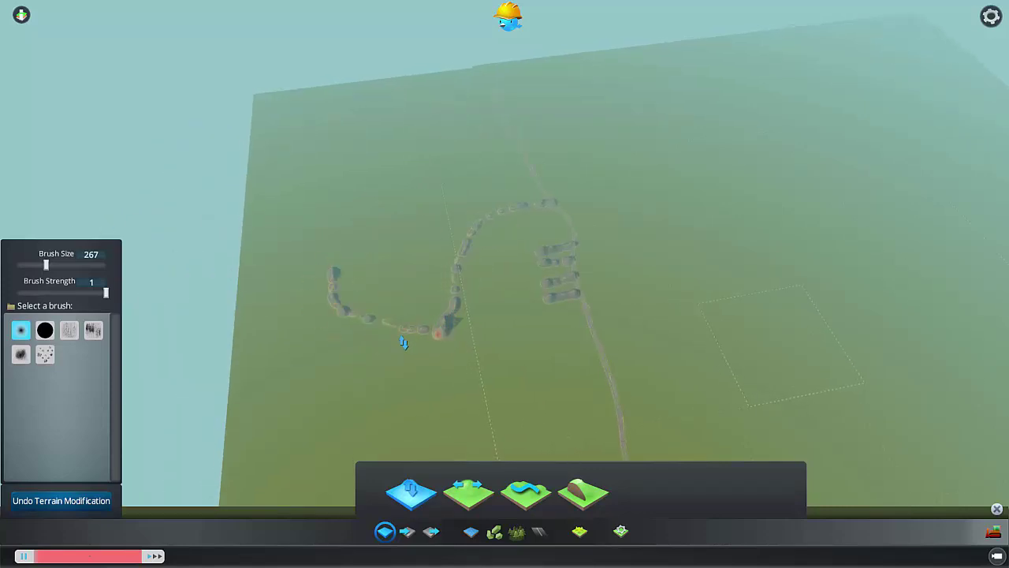
{"action": "middle_click_drag", "start_coordinate": [235, 318], "coordinate": [586, 284]}
{"action": "middle_click_drag", "start_coordinate": [670, 248], "coordinate": [509, 277]}
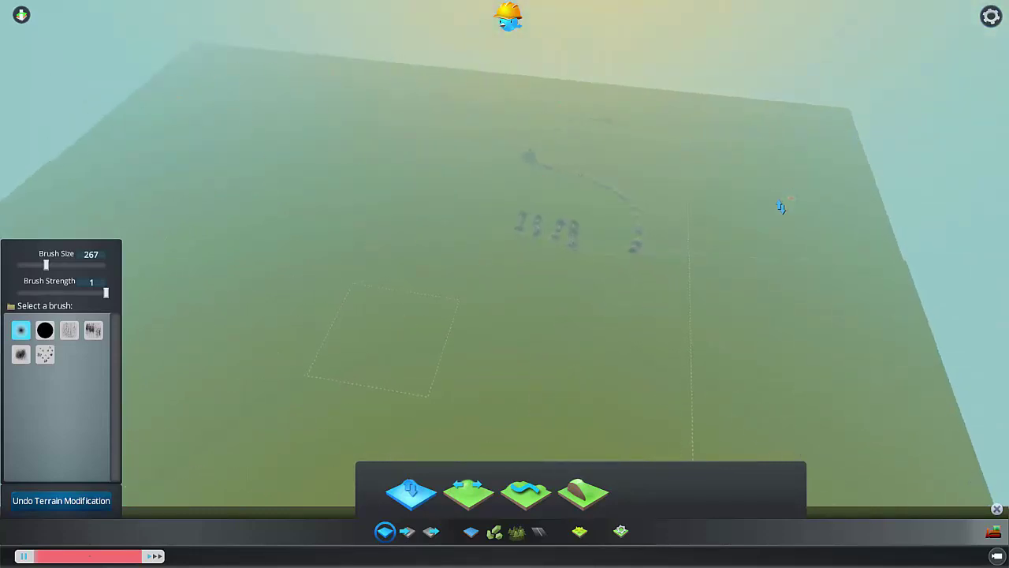
{"action": "mouse_move", "coordinate": [781, 207]}
{"action": "middle_mouse_down"}
{"action": "mouse_move", "coordinate": [489, 418]}
{"action": "mouse_move", "coordinate": [601, 323]}
{"action": "middle_mouse_up"}
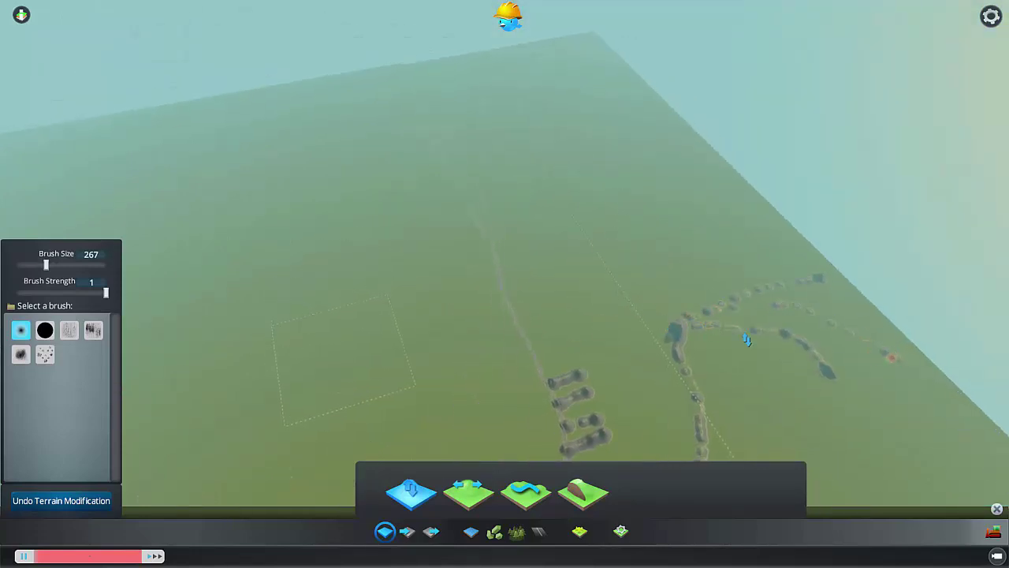
- Set the brush size to 1357 and raise a hill at the mound chain's start with broad twin ridges running toward the map edge
{"action": "middle_click_drag", "start_coordinate": [746, 340], "coordinate": [504, 284]}
{"action": "mouse_move", "coordinate": [523, 245]}
{"action": "middle_mouse_down"}
{"action": "mouse_move", "coordinate": [622, 272]}
{"action": "mouse_move", "coordinate": [568, 237]}
{"action": "middle_mouse_up"}
{"action": "key", "text": "w"}
{"action": "middle_click_drag", "start_coordinate": [531, 96], "coordinate": [79, 284]}
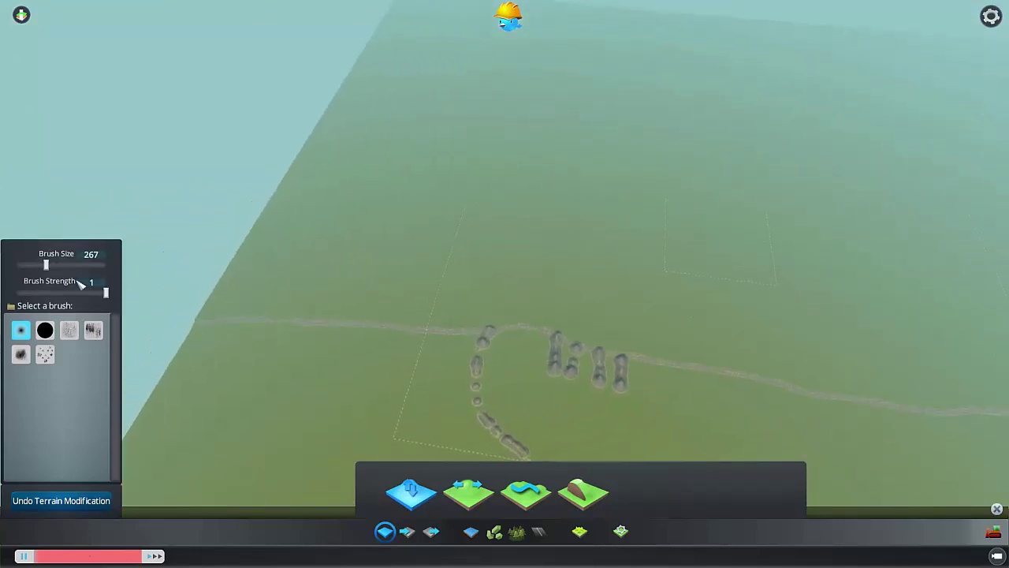
{"action": "scroll", "coordinate": [547, 391], "scroll_direction": "down", "scroll_amount": 2}
{"action": "key", "text": "d"}
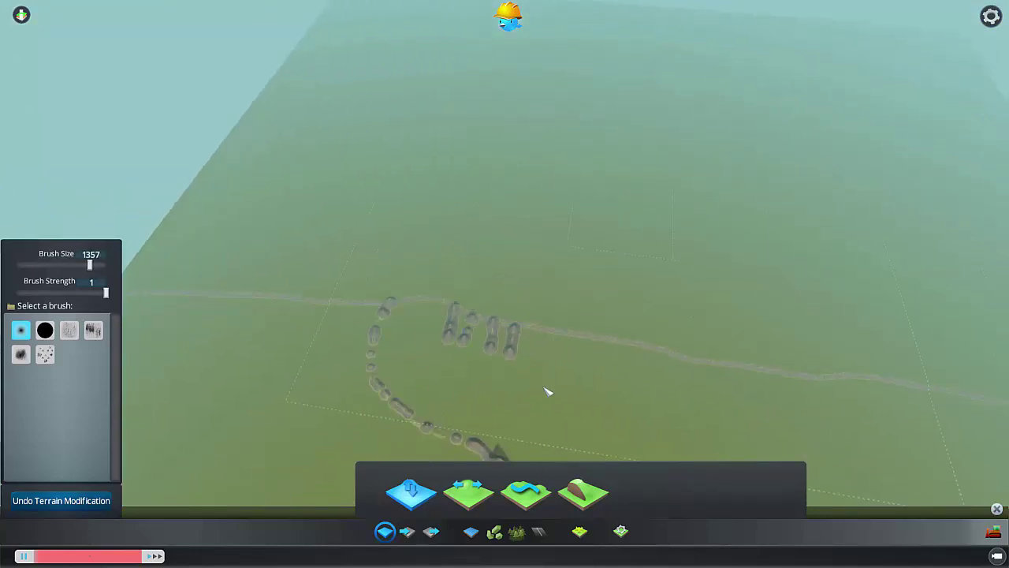
{"action": "key", "text": "w"}
{"action": "mouse_move", "coordinate": [368, 352]}
{"action": "left_mouse_down"}
{"action": "mouse_move", "coordinate": [358, 361]}
{"action": "mouse_move", "coordinate": [350, 221]}
{"action": "mouse_move", "coordinate": [243, 111]}
{"action": "mouse_move", "coordinate": [289, 149]}
{"action": "mouse_move", "coordinate": [339, 244]}
{"action": "mouse_move", "coordinate": [331, 340]}
{"action": "left_mouse_up"}
{"action": "mouse_move", "coordinate": [508, 226]}
{"action": "middle_mouse_down"}
{"action": "mouse_move", "coordinate": [505, 281]}
{"action": "mouse_move", "coordinate": [581, 167]}
{"action": "mouse_move", "coordinate": [506, 229]}
{"action": "mouse_move", "coordinate": [418, 239]}
{"action": "middle_mouse_up"}
{"action": "middle_click_drag", "start_coordinate": [505, 284], "coordinate": [496, 315]}
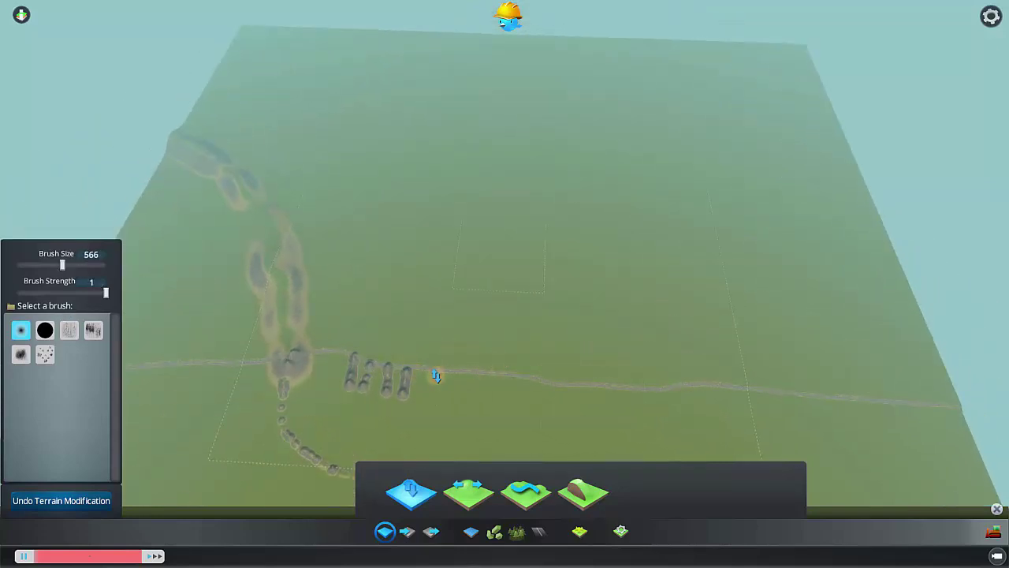
- Raise a cluster of hills on the leveled strip's edge beside the four short ridges using brush size 566
{"action": "left_click", "coordinate": [444, 364]}
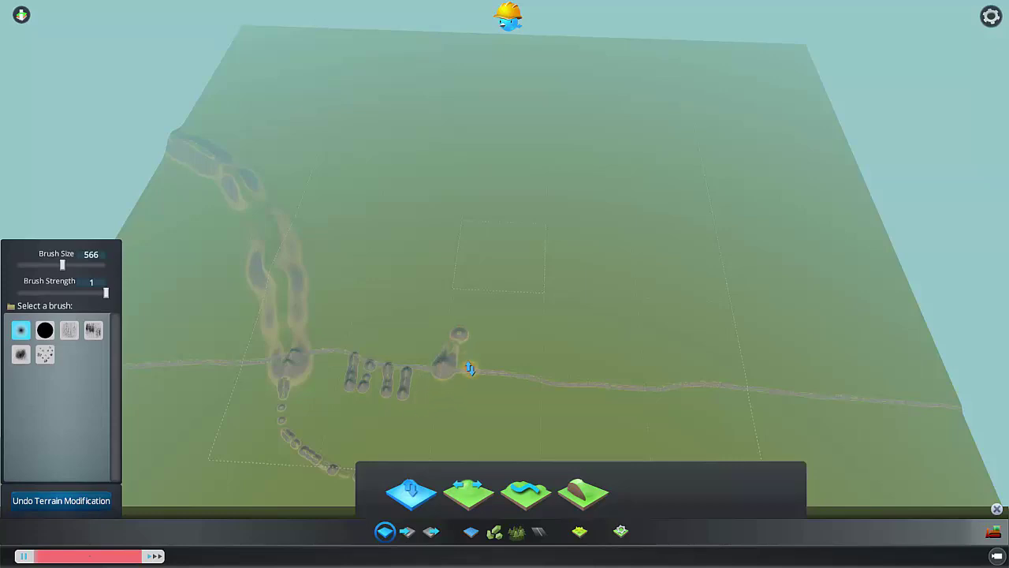
{"action": "left_click", "coordinate": [470, 368]}
{"action": "left_click_drag", "start_coordinate": [496, 360], "coordinate": [469, 340]}
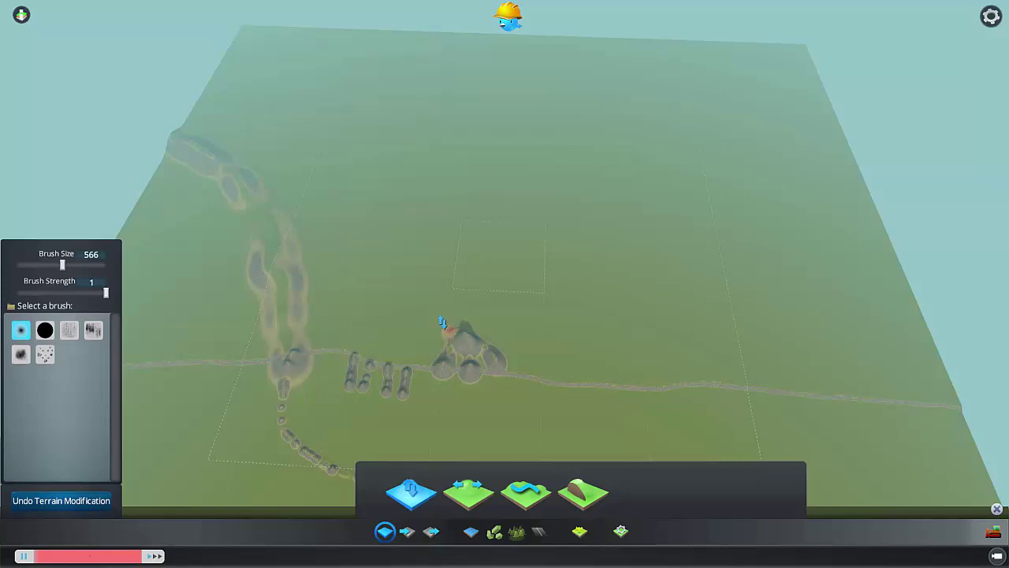
- Raise a winding S-shaped ridge from the hill cluster around the central tile and on toward the far map edge
{"action": "left_click_drag", "start_coordinate": [443, 323], "coordinate": [395, 264]}
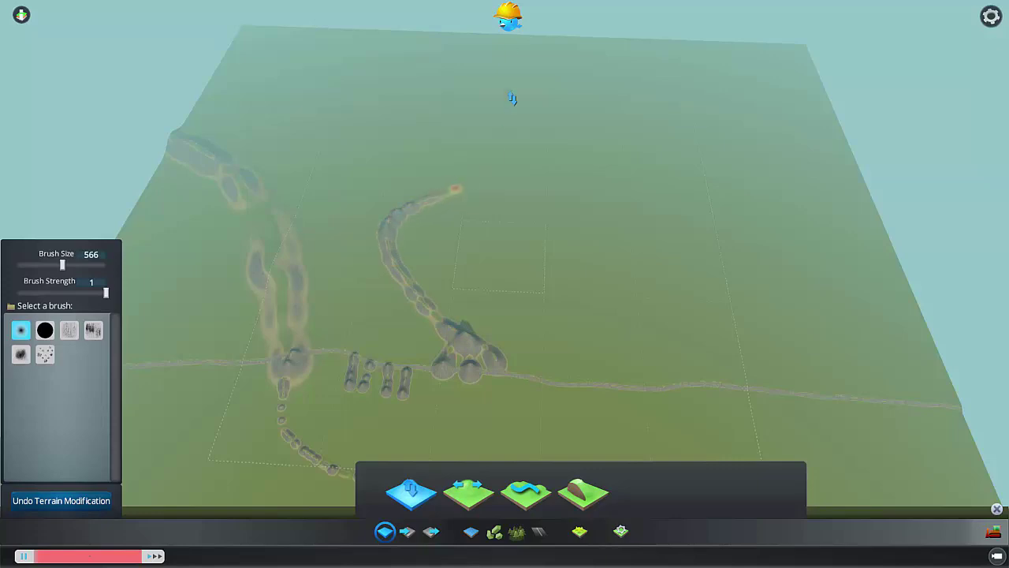
{"action": "scroll", "coordinate": [513, 98], "scroll_direction": "up", "scroll_amount": 3}
{"action": "middle_click_drag", "start_coordinate": [579, 209], "coordinate": [670, 201]}
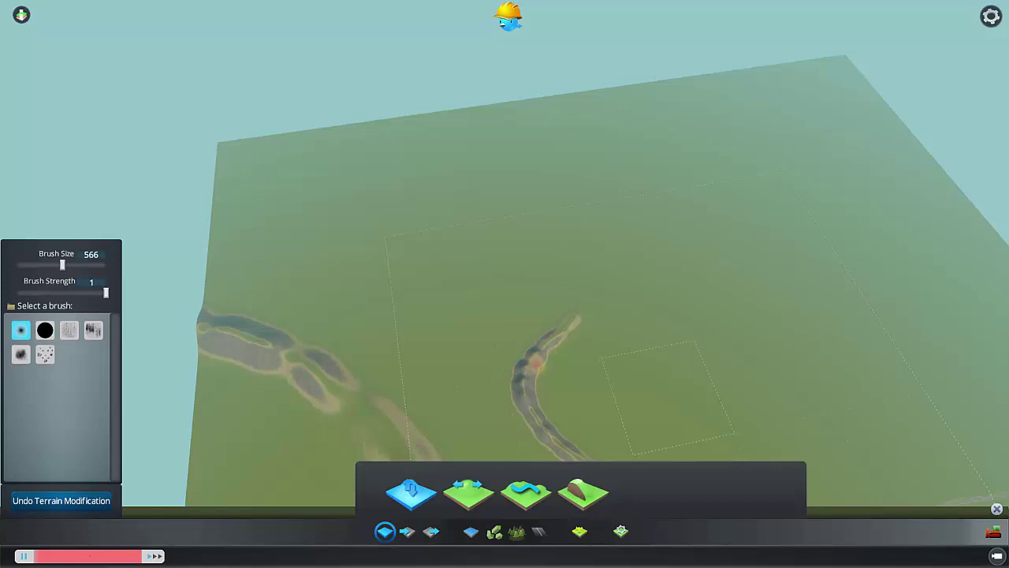
{"action": "middle_click_drag", "start_coordinate": [536, 362], "coordinate": [552, 273]}
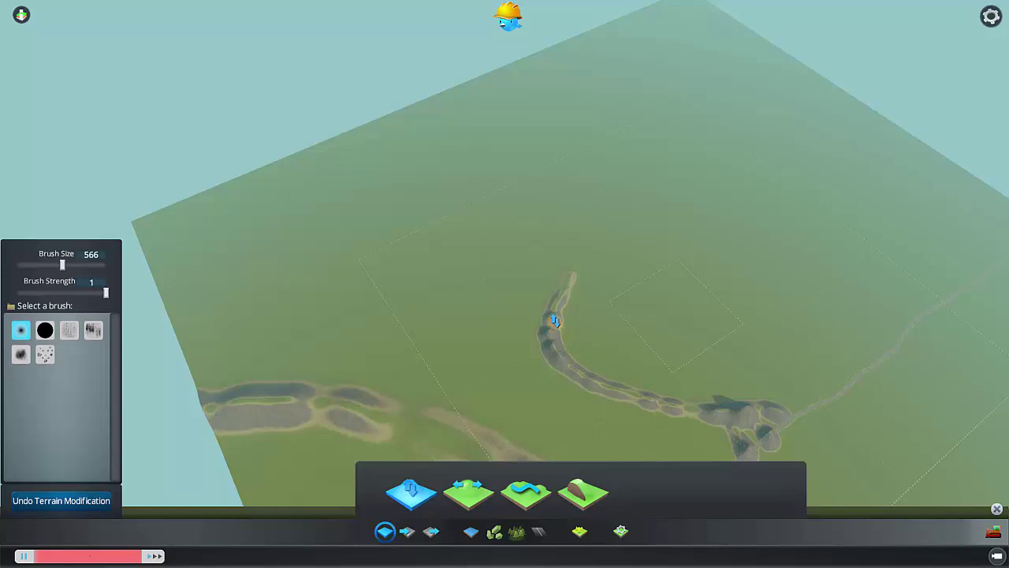
{"action": "middle_click_drag", "start_coordinate": [618, 296], "coordinate": [474, 289]}
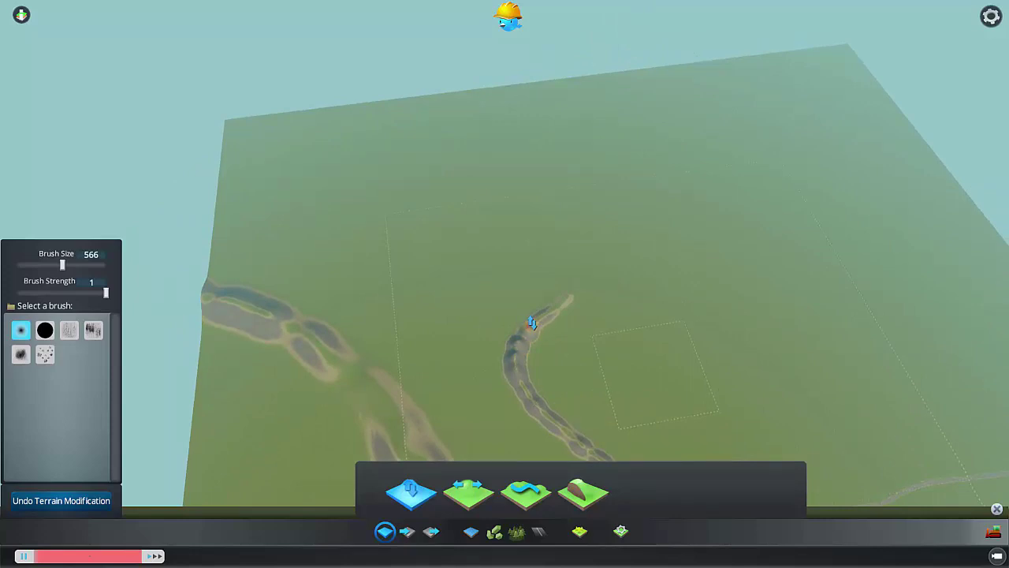
{"action": "mouse_move", "coordinate": [531, 322]}
{"action": "right_mouse_down"}
{"action": "mouse_move", "coordinate": [566, 289]}
{"action": "mouse_move", "coordinate": [577, 237]}
{"action": "mouse_move", "coordinate": [509, 259]}
{"action": "mouse_move", "coordinate": [482, 298]}
{"action": "mouse_move", "coordinate": [410, 293]}
{"action": "mouse_move", "coordinate": [362, 206]}
{"action": "right_mouse_up"}
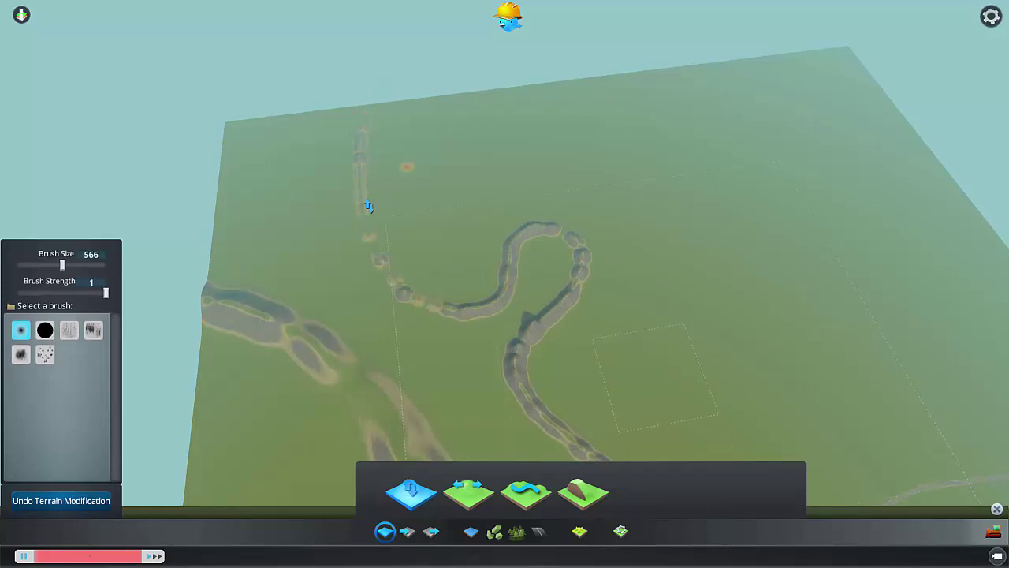
- Set the brush size to 932 and raise a ring of hills where the winding ridge meets the inner boundary
{"action": "middle_click_drag", "start_coordinate": [19, 166], "coordinate": [504, 284]}
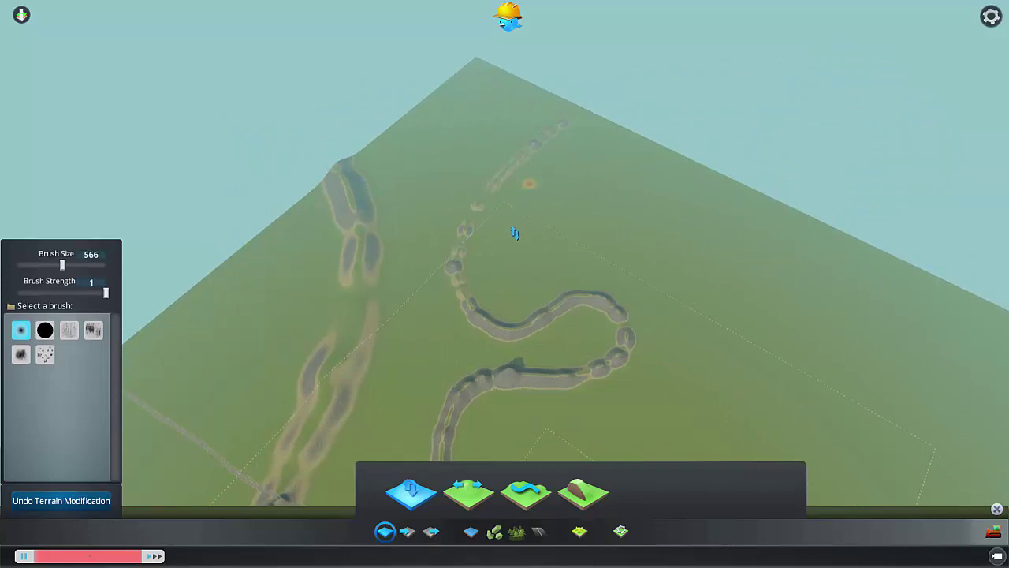
{"action": "middle_click_drag", "start_coordinate": [515, 233], "coordinate": [665, 443]}
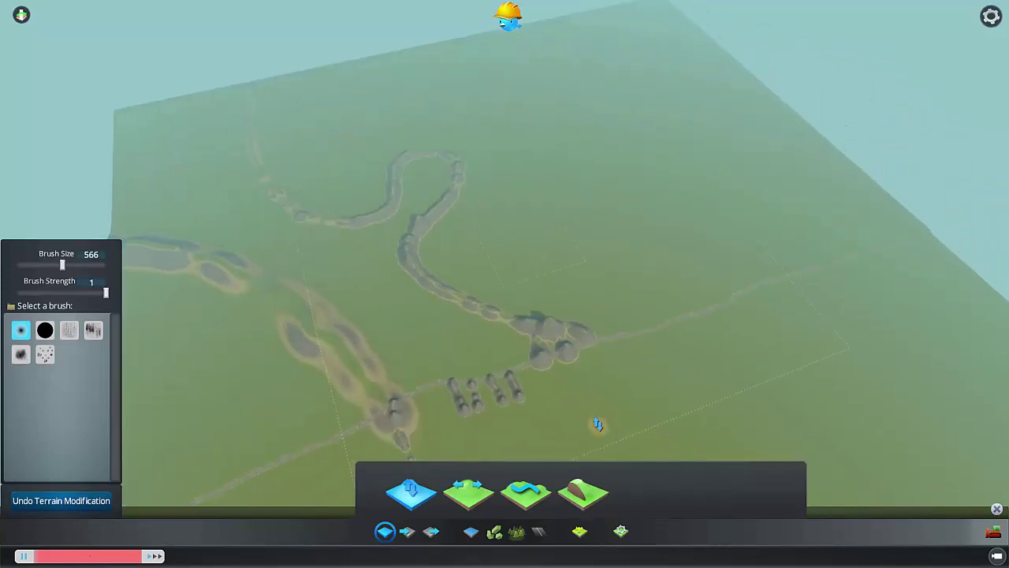
{"action": "middle_click_drag", "start_coordinate": [621, 262], "coordinate": [505, 284]}
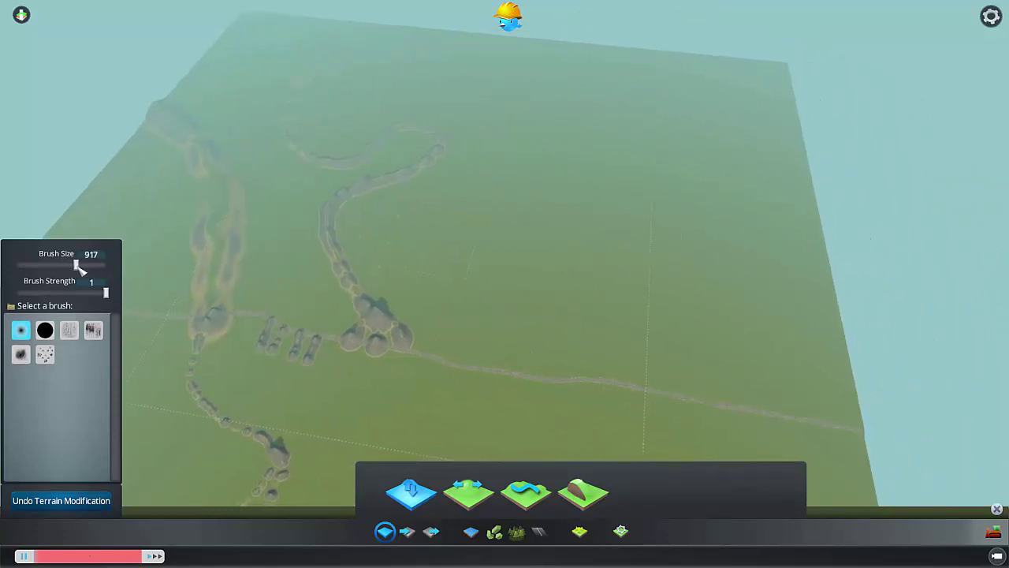
{"action": "middle_click_drag", "start_coordinate": [484, 313], "coordinate": [544, 296]}
{"action": "key", "text": "a"}
{"action": "key", "text": "w"}
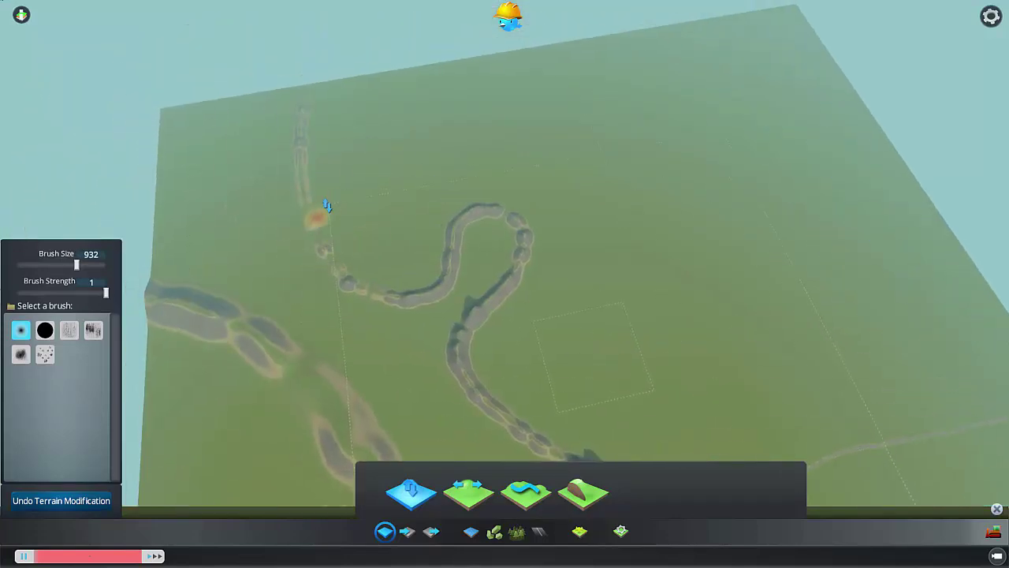
{"action": "key", "text": "a"}
{"action": "key", "text": "w"}
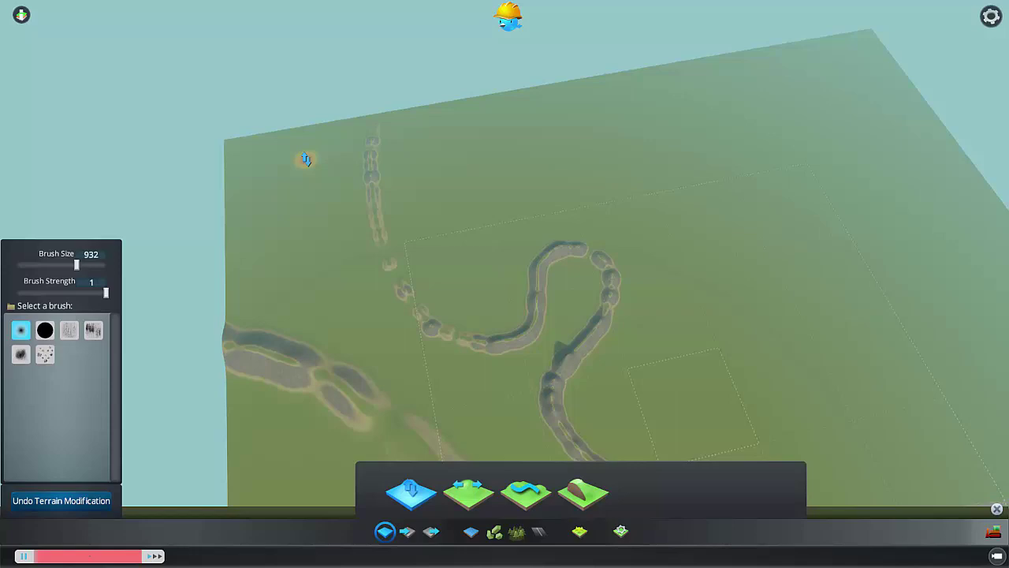
{"action": "middle_click_drag", "start_coordinate": [315, 199], "coordinate": [237, 201]}
{"action": "mouse_move", "coordinate": [410, 2]}
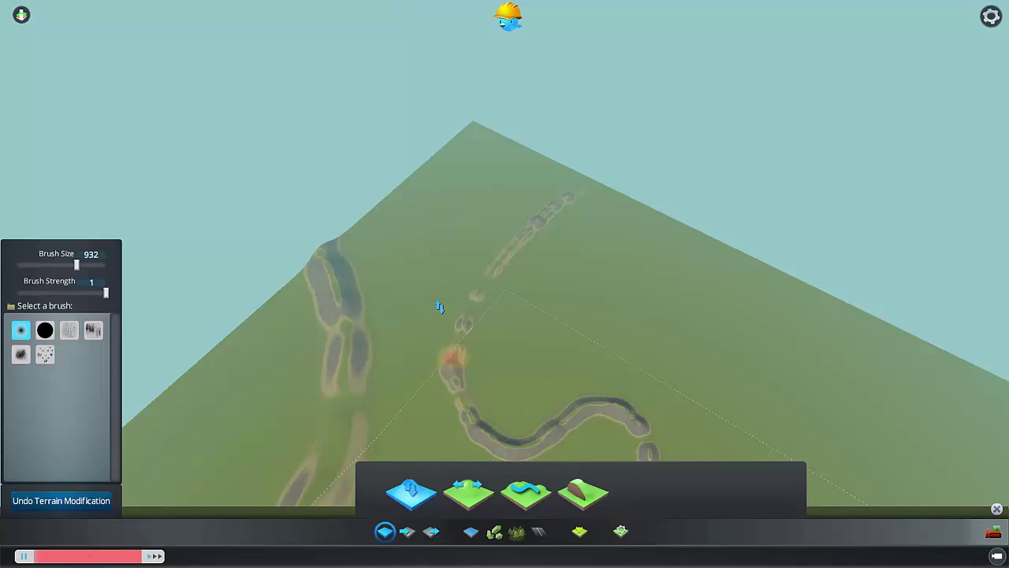
{"action": "left_click_drag", "start_coordinate": [430, 276], "coordinate": [471, 366]}
{"action": "mouse_move", "coordinate": [522, 280]}
{"action": "middle_mouse_down"}
{"action": "mouse_move", "coordinate": [509, 284]}
{"action": "mouse_move", "coordinate": [512, 276]}
{"action": "middle_mouse_up"}
- Raise a second long ridge from the map's side edge past the S-shaped ridge, splitting into two curved arms
{"action": "mouse_move", "coordinate": [460, 220]}
{"action": "left_mouse_down"}
{"action": "mouse_move", "coordinate": [408, 166]}
{"action": "mouse_move", "coordinate": [384, 202]}
{"action": "mouse_move", "coordinate": [405, 221]}
{"action": "mouse_move", "coordinate": [577, 278]}
{"action": "mouse_move", "coordinate": [711, 255]}
{"action": "mouse_move", "coordinate": [787, 259]}
{"action": "left_mouse_up"}
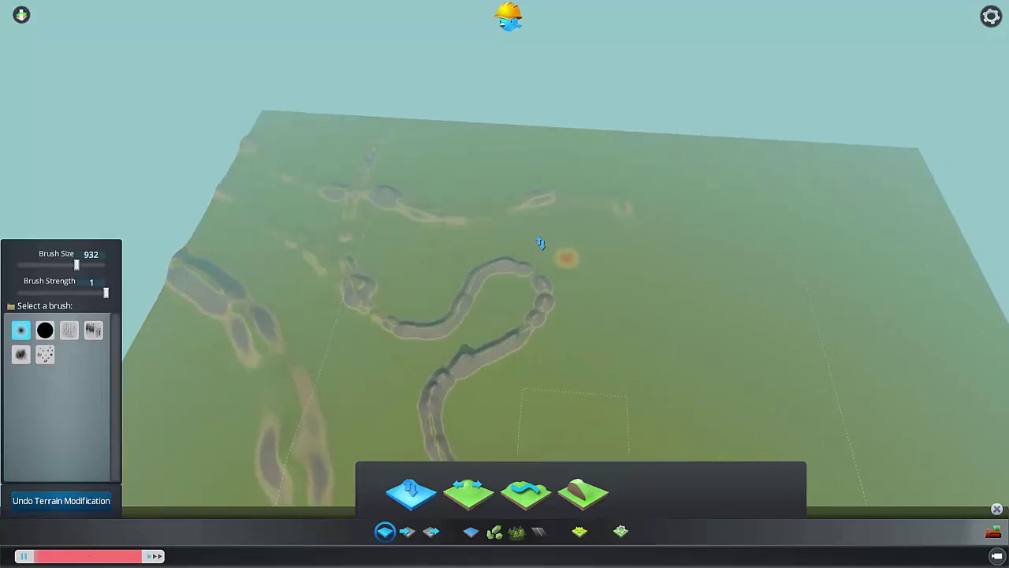
{"action": "middle_click_drag", "start_coordinate": [541, 243], "coordinate": [408, 264]}
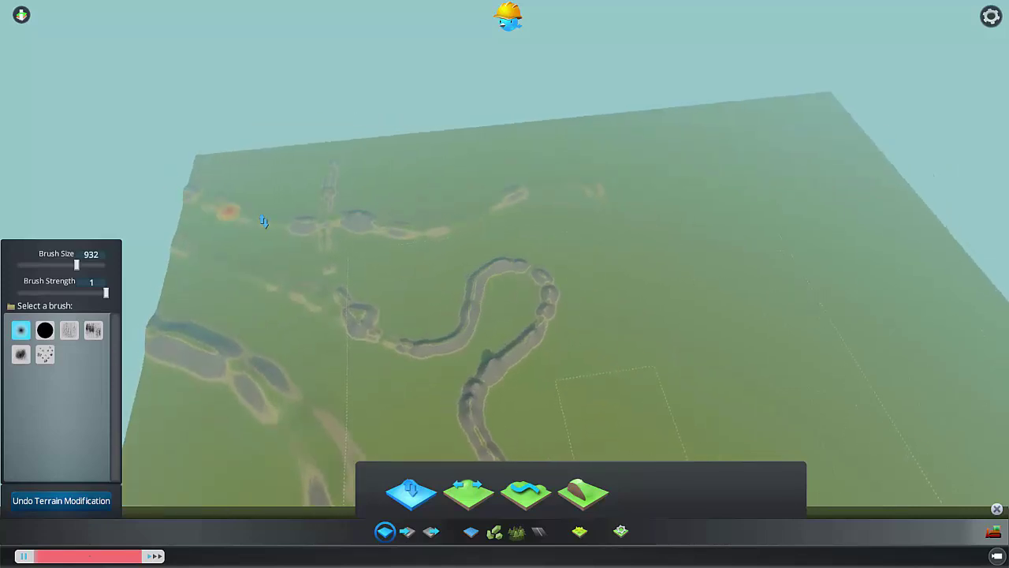
{"action": "mouse_move", "coordinate": [466, 228]}
{"action": "left_mouse_down"}
{"action": "mouse_move", "coordinate": [568, 181]}
{"action": "mouse_move", "coordinate": [633, 205]}
{"action": "mouse_move", "coordinate": [465, 210]}
{"action": "mouse_move", "coordinate": [590, 247]}
{"action": "mouse_move", "coordinate": [484, 225]}
{"action": "mouse_move", "coordinate": [601, 272]}
{"action": "mouse_move", "coordinate": [570, 229]}
{"action": "mouse_move", "coordinate": [489, 227]}
{"action": "mouse_move", "coordinate": [476, 239]}
{"action": "left_mouse_up"}
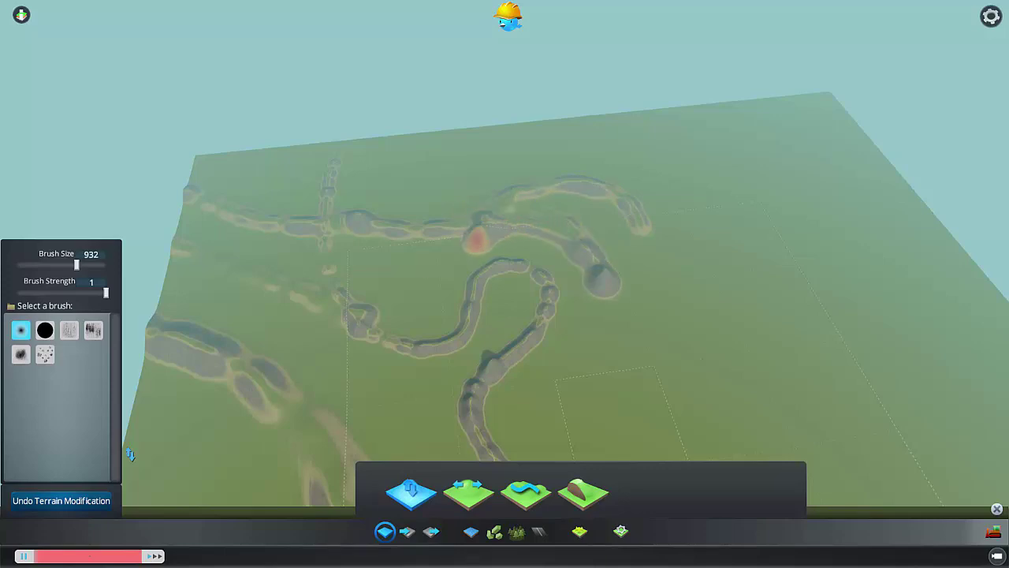
- Raise a diagonal chain of hills from the map edge into the central tile and back out toward the far side
{"action": "scroll", "coordinate": [847, 275], "scroll_direction": "down", "scroll_amount": 4}
{"action": "middle_click_drag", "start_coordinate": [473, 276], "coordinate": [639, 260]}
{"action": "scroll", "coordinate": [676, 133], "scroll_direction": "up", "scroll_amount": 3}
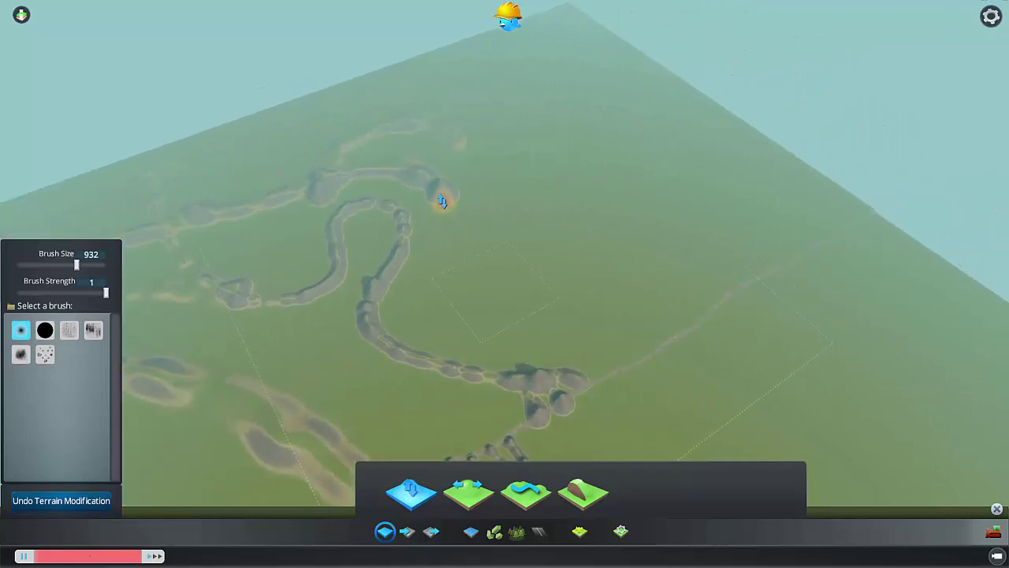
{"action": "mouse_move", "coordinate": [491, 226]}
{"action": "middle_mouse_down"}
{"action": "mouse_move", "coordinate": [504, 284]}
{"action": "mouse_move", "coordinate": [531, 231]}
{"action": "middle_mouse_up"}
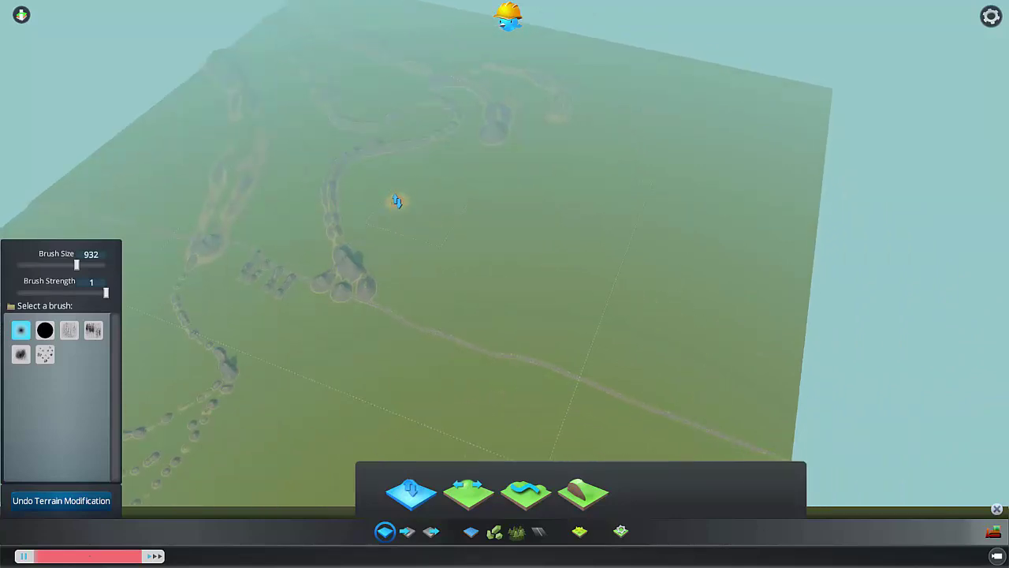
{"action": "mouse_move", "coordinate": [398, 201]}
{"action": "left_mouse_down"}
{"action": "mouse_move", "coordinate": [773, 408]}
{"action": "mouse_move", "coordinate": [611, 351]}
{"action": "mouse_move", "coordinate": [426, 237]}
{"action": "mouse_move", "coordinate": [683, 375]}
{"action": "mouse_move", "coordinate": [405, 209]}
{"action": "left_mouse_up"}
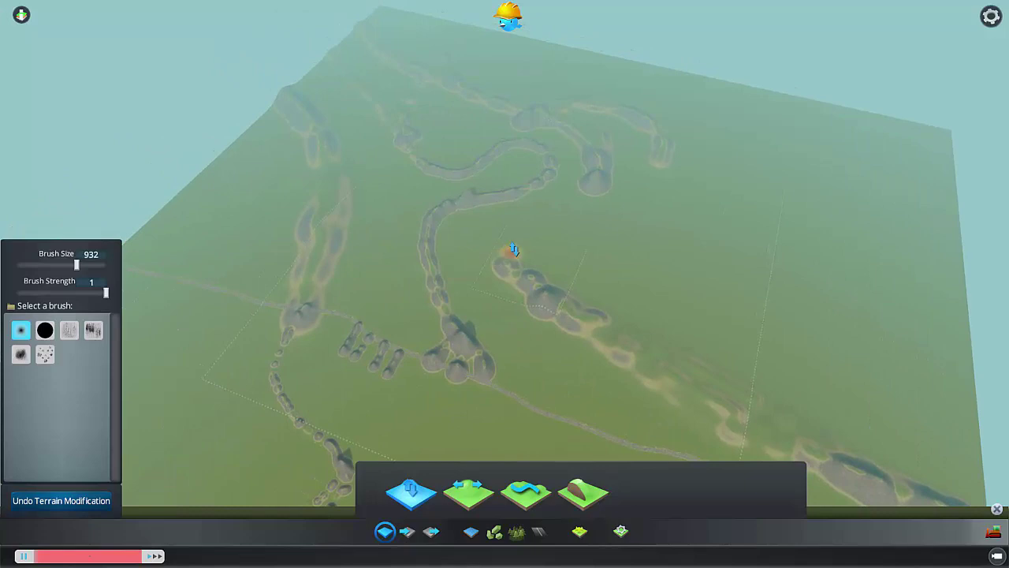
{"action": "mouse_move", "coordinate": [514, 250]}
{"action": "left_mouse_down"}
{"action": "mouse_move", "coordinate": [789, 226]}
{"action": "mouse_move", "coordinate": [563, 254]}
{"action": "mouse_move", "coordinate": [556, 246]}
{"action": "mouse_move", "coordinate": [901, 201]}
{"action": "left_mouse_up"}
- Build up the outer curved arm's tip into a large hill and extend the inner arm to the hills at the central tile
{"action": "middle_click_drag", "start_coordinate": [750, 274], "coordinate": [584, 260]}
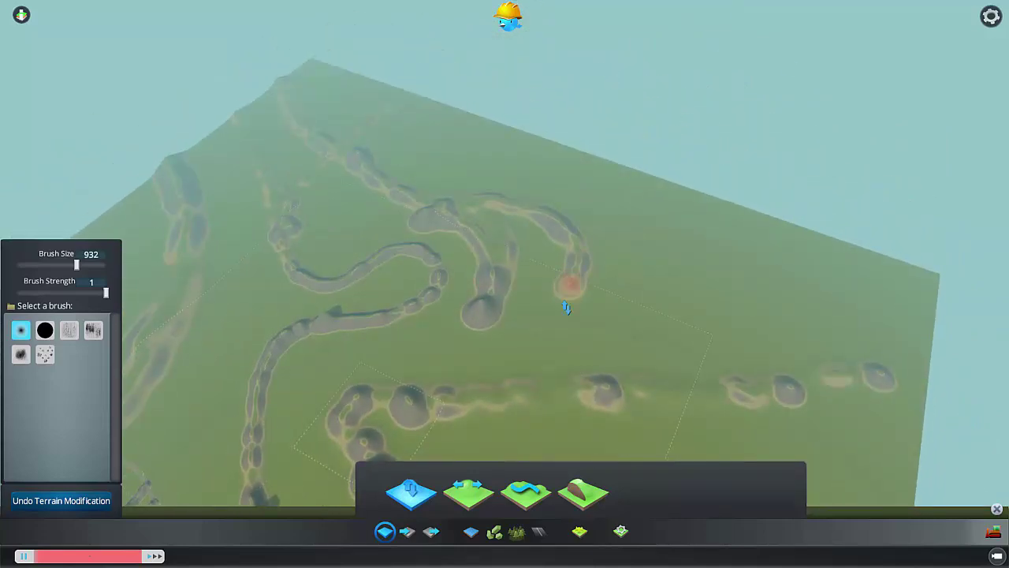
{"action": "left_click_drag", "start_coordinate": [541, 386], "coordinate": [569, 293]}
{"action": "middle_click_drag", "start_coordinate": [569, 294], "coordinate": [737, 200]}
{"action": "scroll", "coordinate": [686, 237], "scroll_direction": "up", "scroll_amount": 3}
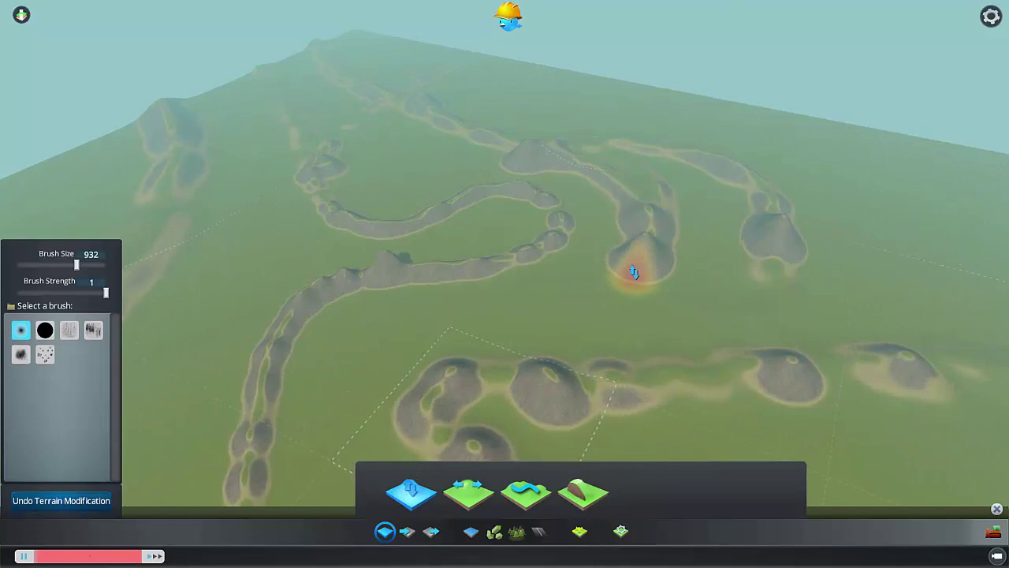
{"action": "left_click_drag", "start_coordinate": [636, 272], "coordinate": [564, 340]}
{"action": "middle_click_drag", "start_coordinate": [602, 289], "coordinate": [504, 279]}
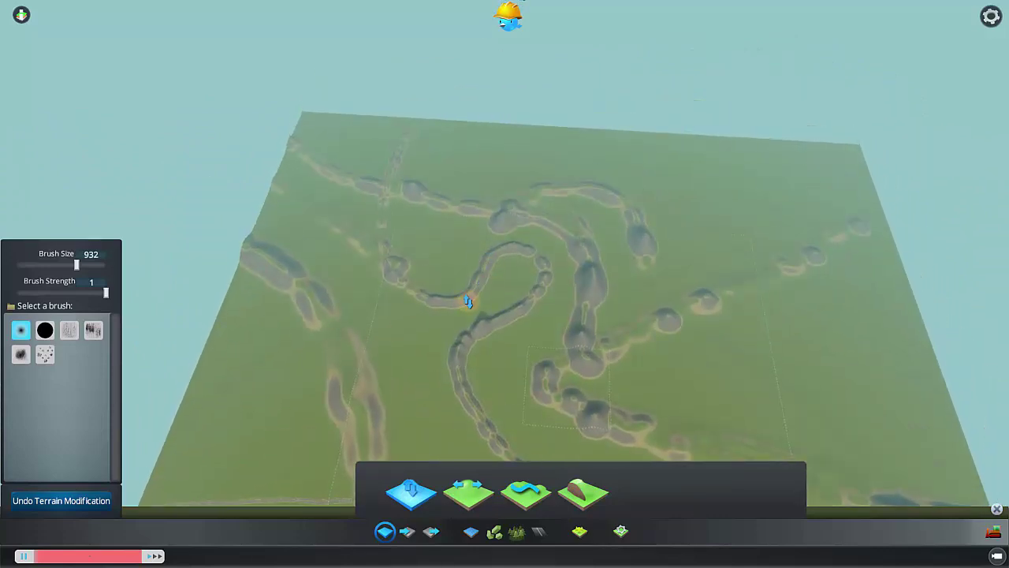
{"action": "scroll", "coordinate": [471, 299], "scroll_direction": "up", "scroll_amount": 3}
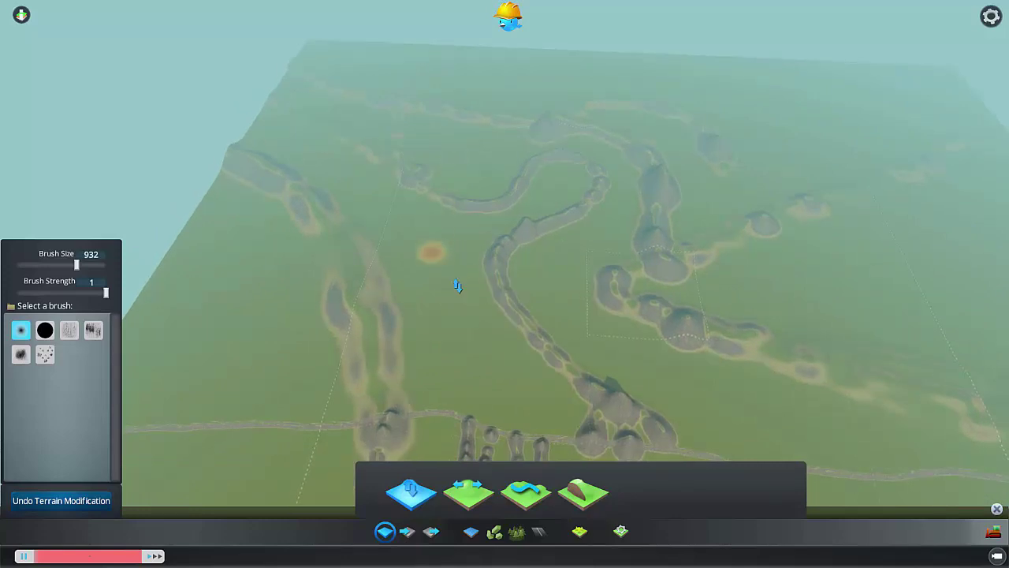
{"action": "scroll", "coordinate": [653, 388], "scroll_direction": "down", "scroll_amount": 3}
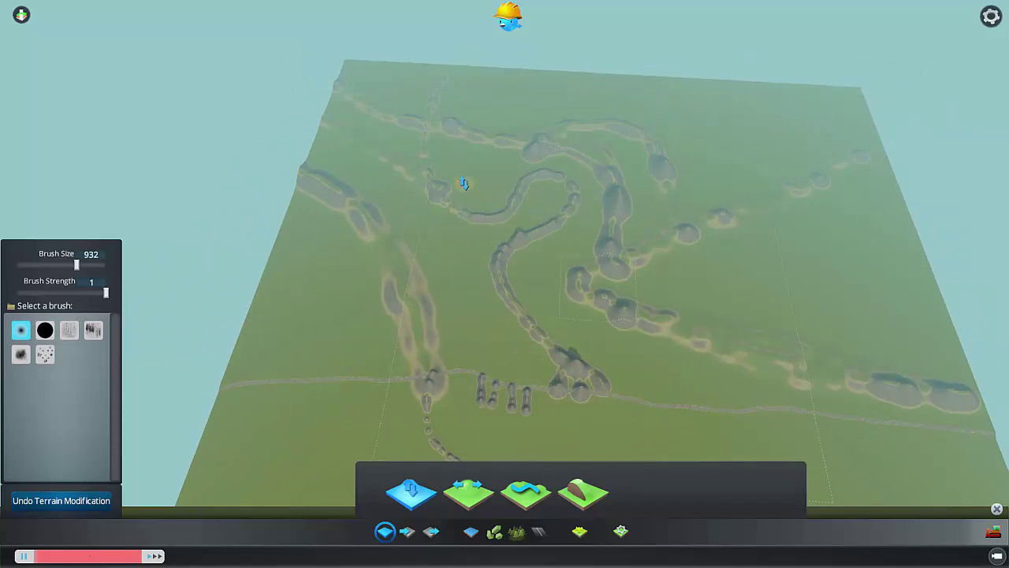
{"action": "left_click", "coordinate": [583, 181]}
{"action": "scroll", "coordinate": [585, 184], "scroll_direction": "up", "scroll_amount": 3}
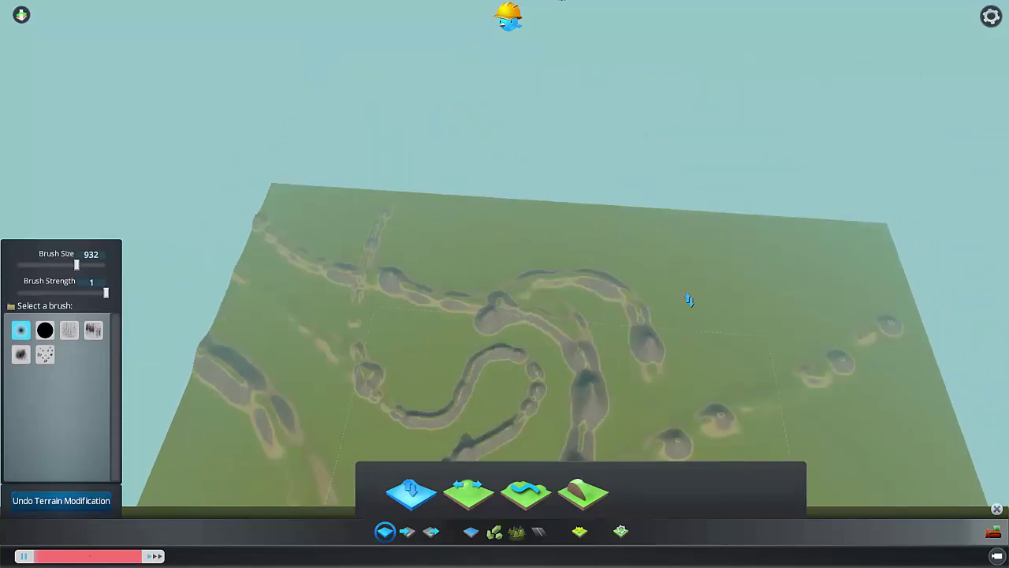
{"action": "scroll", "coordinate": [626, 322], "scroll_direction": "down", "scroll_amount": 2}
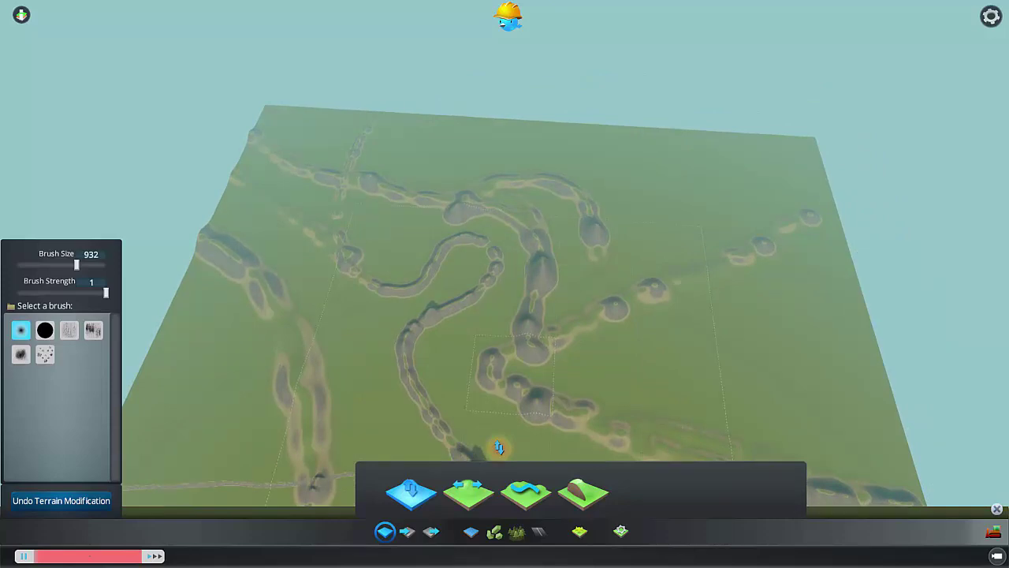
- Raise a cluster of hills between the second long ridge and the S-shaped ridge's end, and enlarge the hills around the central tile
{"action": "scroll", "coordinate": [478, 347], "scroll_direction": "down", "scroll_amount": 2}
{"action": "scroll", "coordinate": [422, 134], "scroll_direction": "up", "scroll_amount": 2}
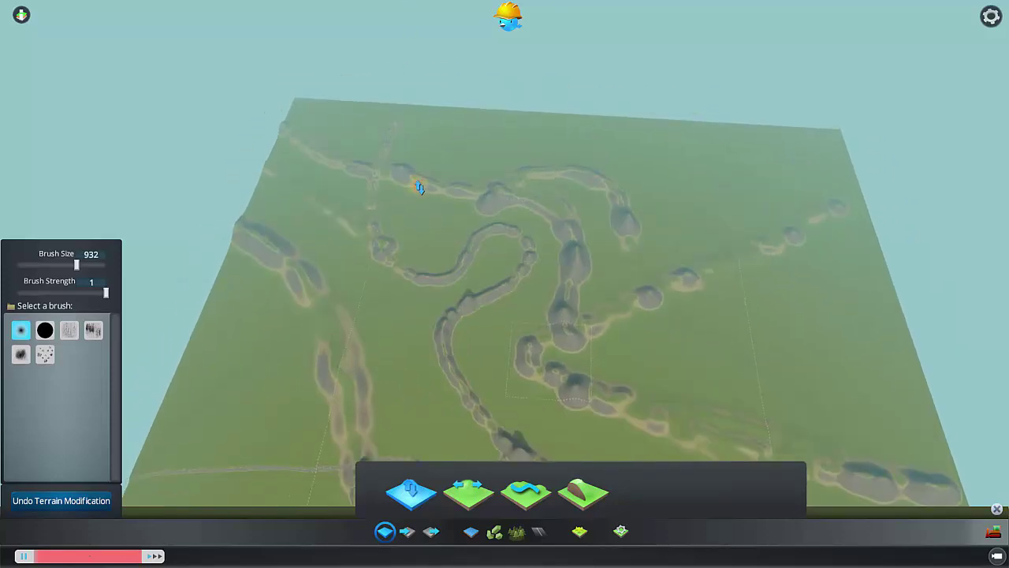
{"action": "scroll", "coordinate": [462, 406], "scroll_direction": "up", "scroll_amount": 2}
{"action": "scroll", "coordinate": [473, 256], "scroll_direction": "down", "scroll_amount": 2}
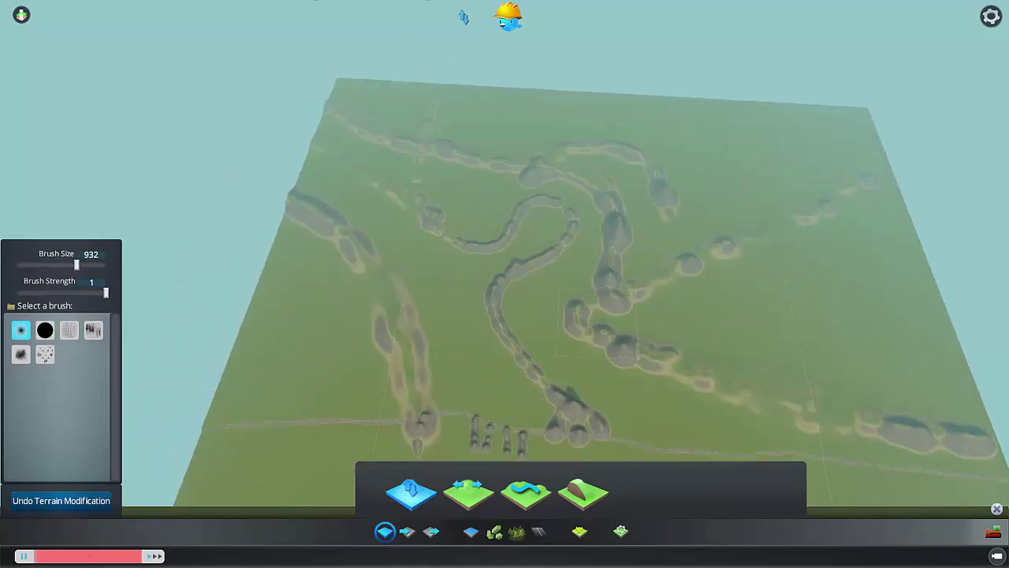
{"action": "scroll", "coordinate": [464, 17], "scroll_direction": "up", "scroll_amount": 1}
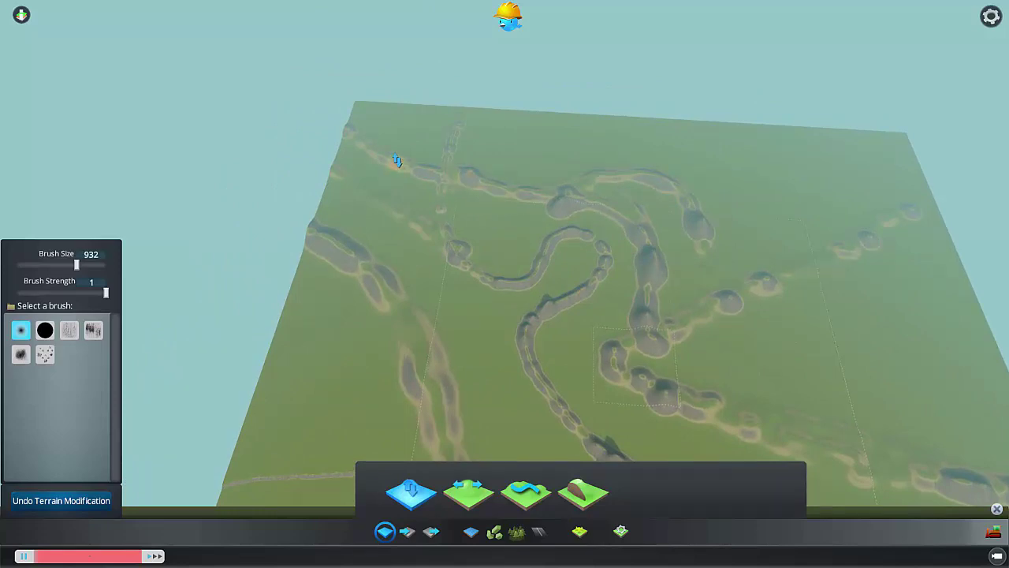
{"action": "mouse_move", "coordinate": [396, 160]}
{"action": "left_mouse_down"}
{"action": "mouse_move", "coordinate": [521, 247]}
{"action": "mouse_move", "coordinate": [548, 206]}
{"action": "mouse_move", "coordinate": [502, 235]}
{"action": "mouse_move", "coordinate": [490, 195]}
{"action": "left_mouse_up"}
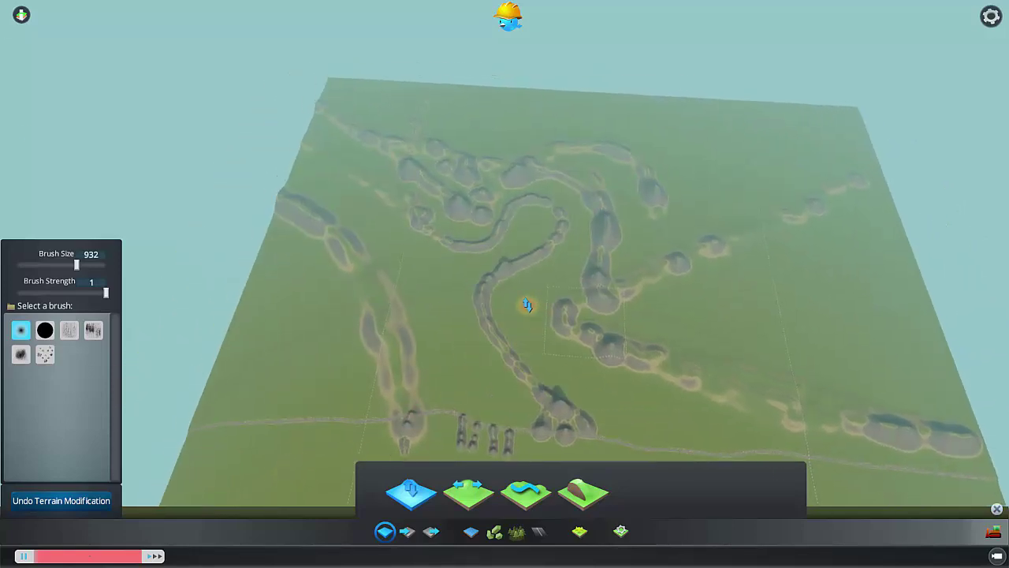
{"action": "mouse_move", "coordinate": [602, 293]}
{"action": "left_mouse_down"}
{"action": "mouse_move", "coordinate": [560, 295]}
{"action": "mouse_move", "coordinate": [580, 282]}
{"action": "mouse_move", "coordinate": [536, 293]}
{"action": "mouse_move", "coordinate": [573, 329]}
{"action": "mouse_move", "coordinate": [525, 307]}
{"action": "mouse_move", "coordinate": [601, 347]}
{"action": "mouse_move", "coordinate": [636, 352]}
{"action": "left_mouse_up"}
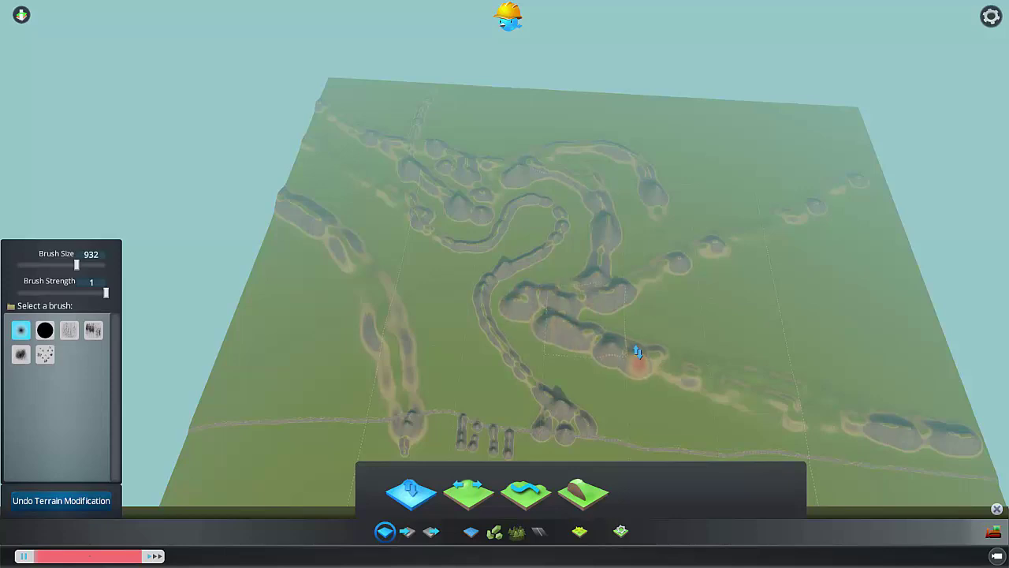
- Level the faint hills from the central tile out to the map edge with brush size 2000, finishing with the solid round brush
{"action": "key", "text": "d"}
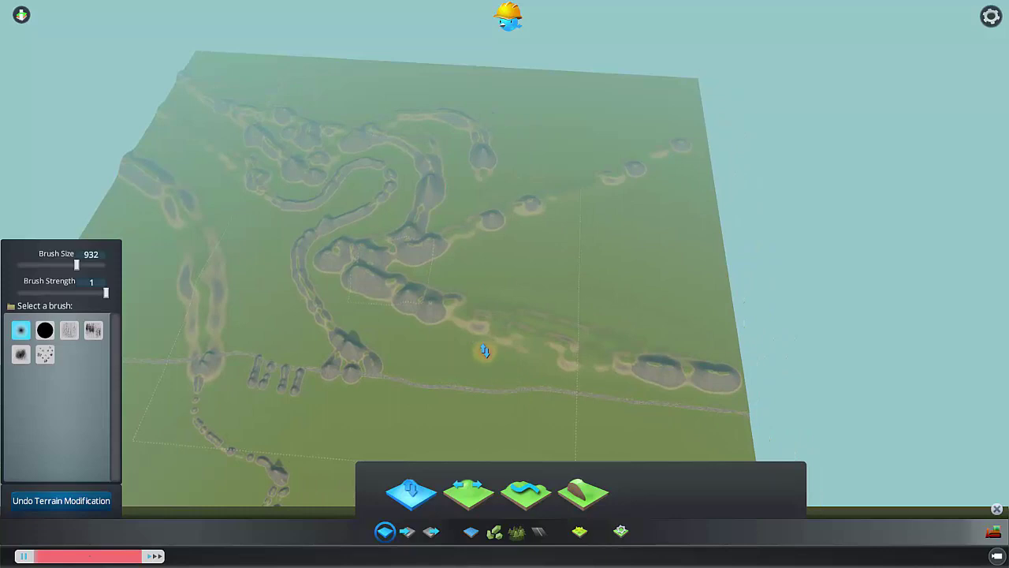
{"action": "middle_click_drag", "start_coordinate": [460, 347], "coordinate": [604, 347]}
{"action": "middle_click_drag", "start_coordinate": [398, 331], "coordinate": [61, 300]}
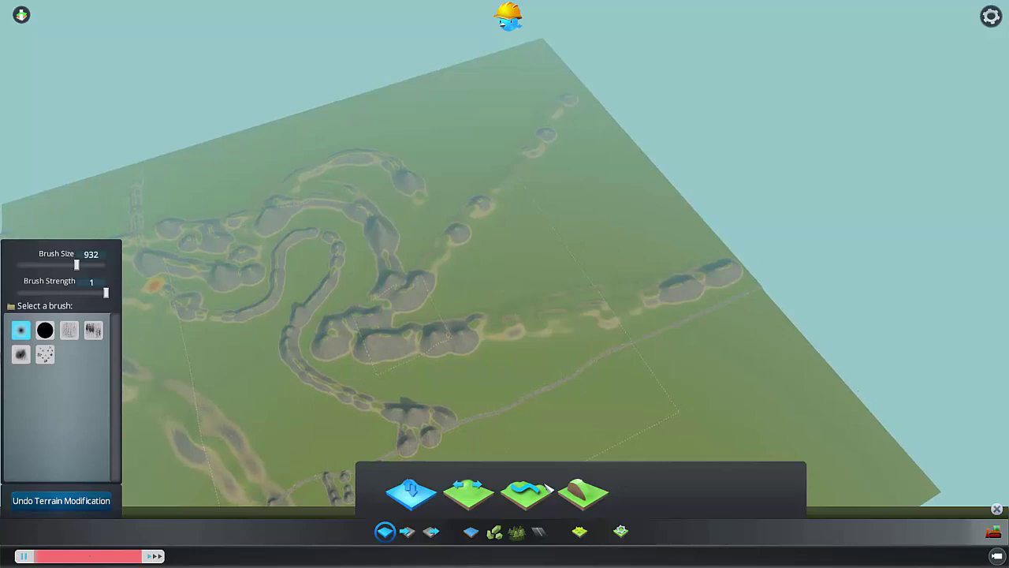
{"action": "left_click", "coordinate": [469, 492]}
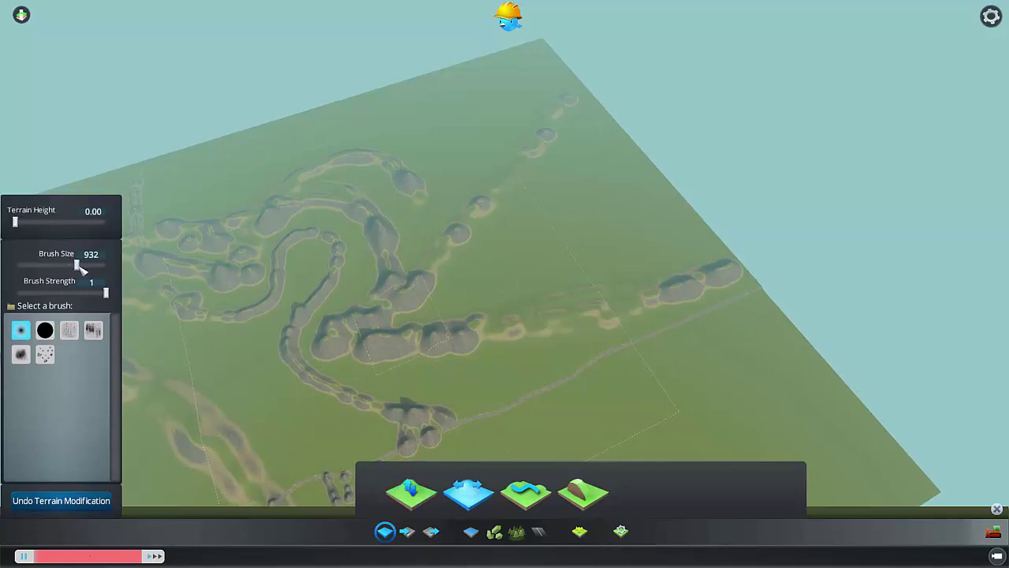
{"action": "left_click_drag", "start_coordinate": [79, 266], "coordinate": [131, 270]}
{"action": "middle_click_drag", "start_coordinate": [170, 278], "coordinate": [698, 398]}
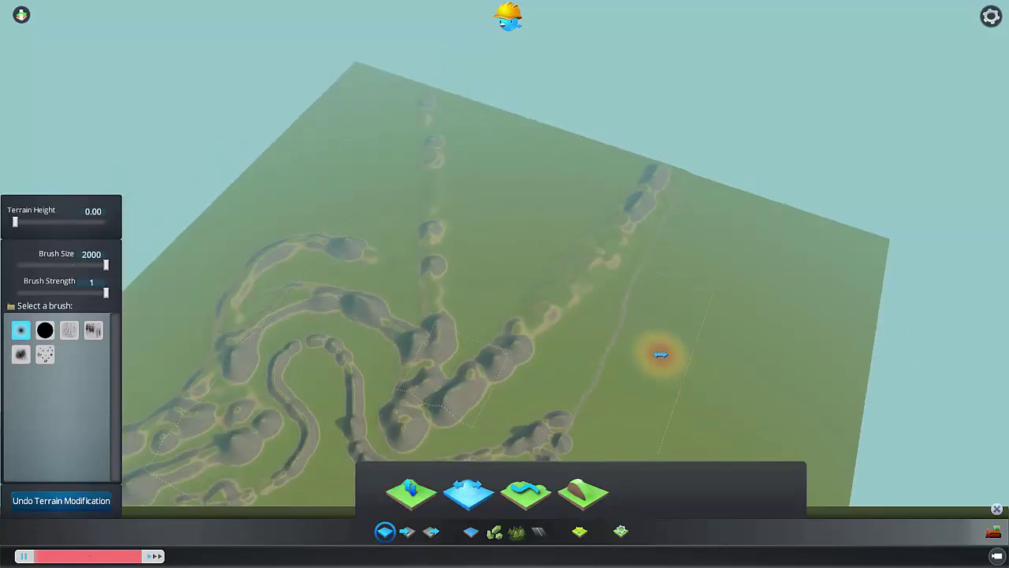
{"action": "mouse_move", "coordinate": [661, 354]}
{"action": "left_mouse_down"}
{"action": "mouse_move", "coordinate": [570, 293]}
{"action": "mouse_move", "coordinate": [525, 202]}
{"action": "mouse_move", "coordinate": [581, 198]}
{"action": "mouse_move", "coordinate": [574, 194]}
{"action": "left_mouse_up"}
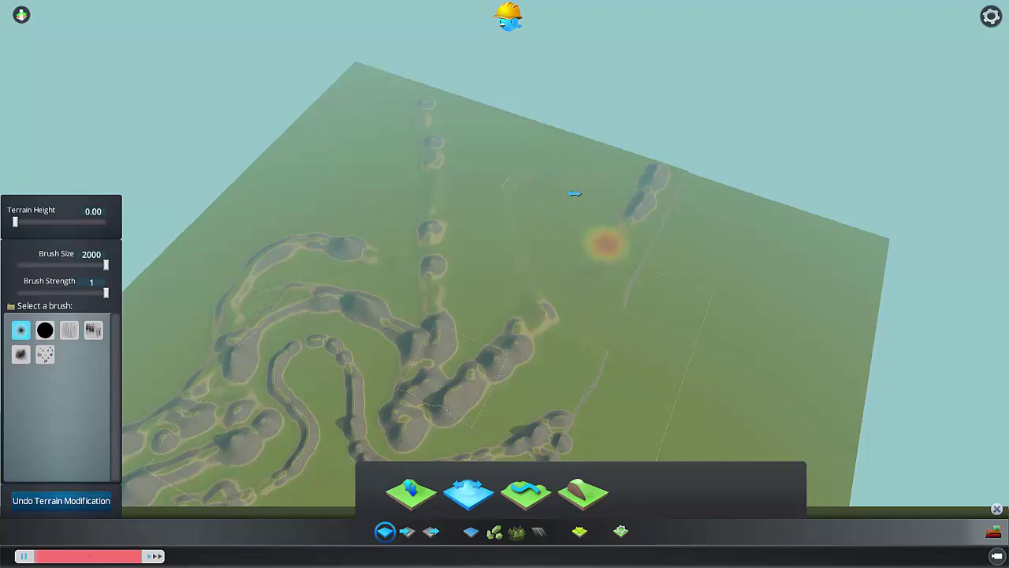
{"action": "left_click", "coordinate": [49, 332]}
{"action": "left_click_drag", "start_coordinate": [652, 315], "coordinate": [549, 171]}
{"action": "left_click_drag", "start_coordinate": [637, 189], "coordinate": [661, 234]}
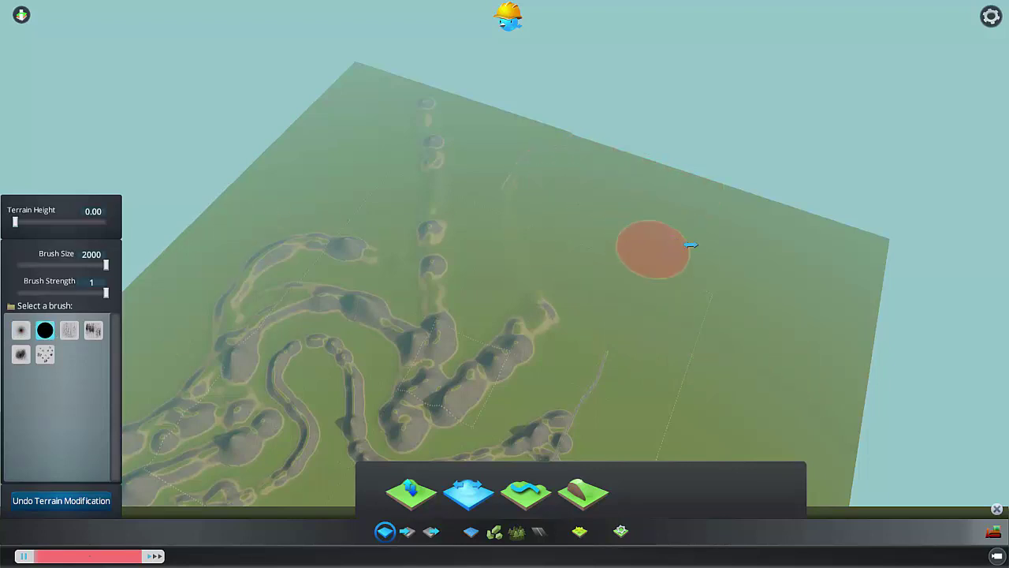
- Flatten the thin raised strip beyond the five-hill cluster and the outer hills at the central tile with the solid round brush
{"action": "middle_click_drag", "start_coordinate": [691, 245], "coordinate": [462, 323]}
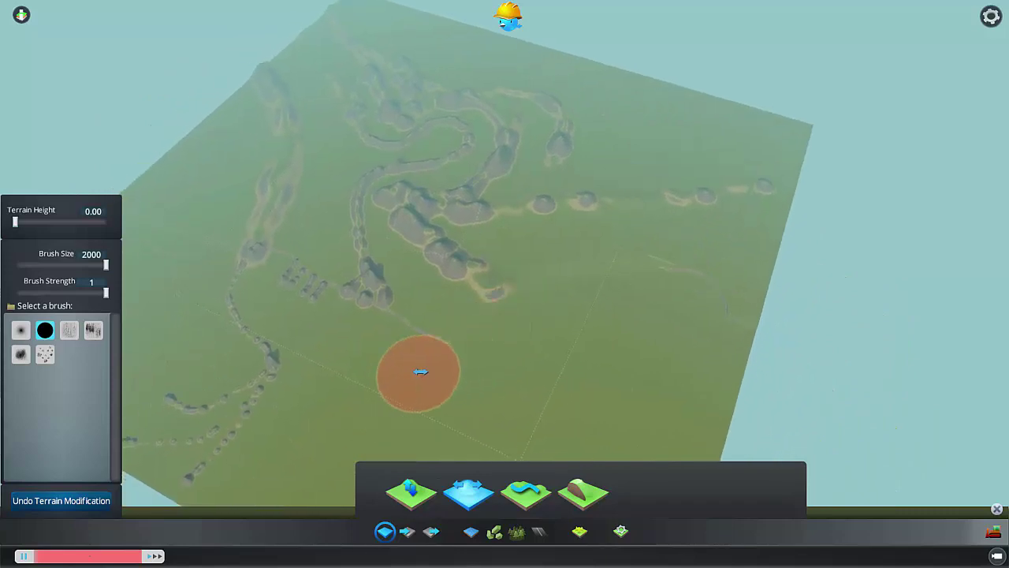
{"action": "mouse_move", "coordinate": [421, 372]}
{"action": "left_mouse_down"}
{"action": "mouse_move", "coordinate": [633, 292]}
{"action": "mouse_move", "coordinate": [753, 338]}
{"action": "mouse_move", "coordinate": [581, 376]}
{"action": "left_mouse_up"}
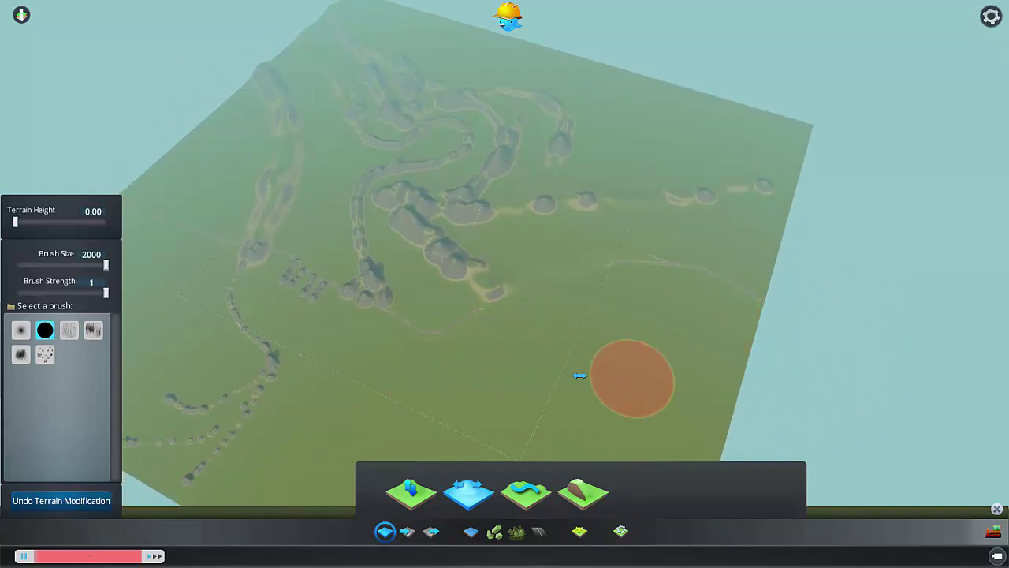
{"action": "scroll", "coordinate": [442, 387], "scroll_direction": "up", "scroll_amount": 1}
{"action": "scroll", "coordinate": [517, 414], "scroll_direction": "up", "scroll_amount": 3}
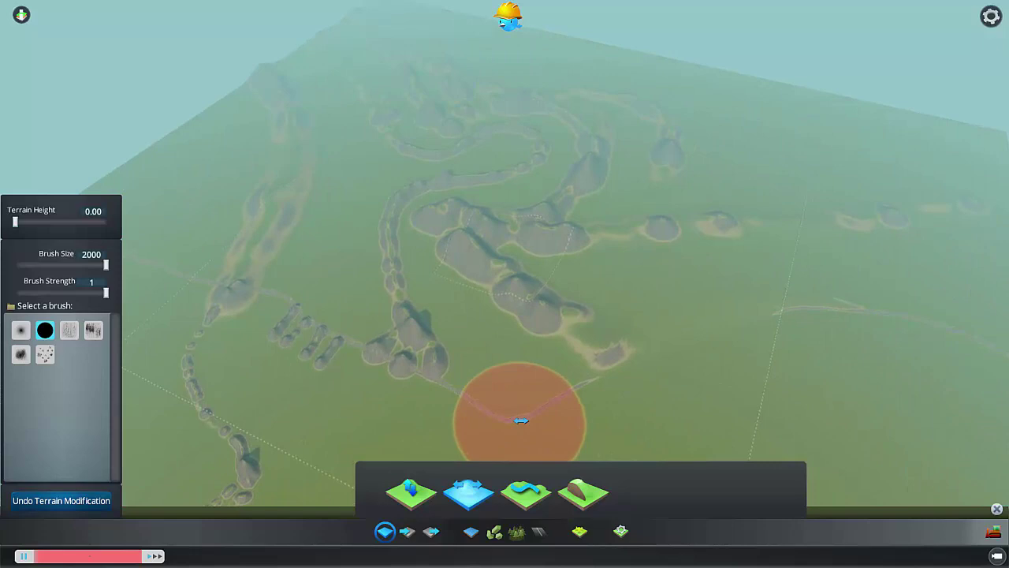
{"action": "middle_click_drag", "start_coordinate": [521, 421], "coordinate": [608, 388]}
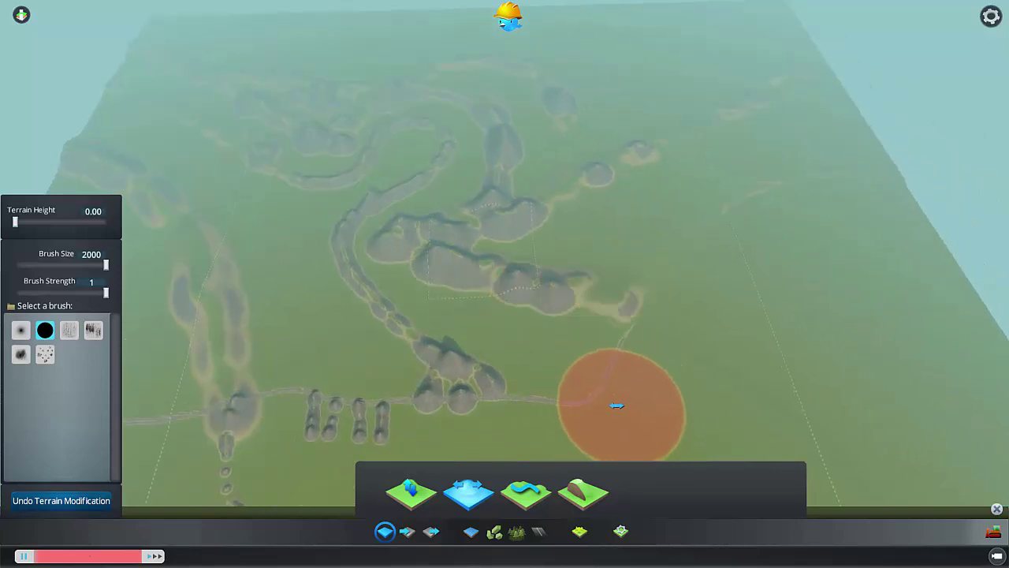
{"action": "mouse_move", "coordinate": [579, 358]}
{"action": "left_mouse_down"}
{"action": "mouse_move", "coordinate": [543, 313]}
{"action": "mouse_move", "coordinate": [559, 269]}
{"action": "mouse_move", "coordinate": [737, 160]}
{"action": "mouse_move", "coordinate": [899, 119]}
{"action": "mouse_move", "coordinate": [670, 331]}
{"action": "mouse_move", "coordinate": [813, 178]}
{"action": "mouse_move", "coordinate": [863, 221]}
{"action": "left_mouse_up"}
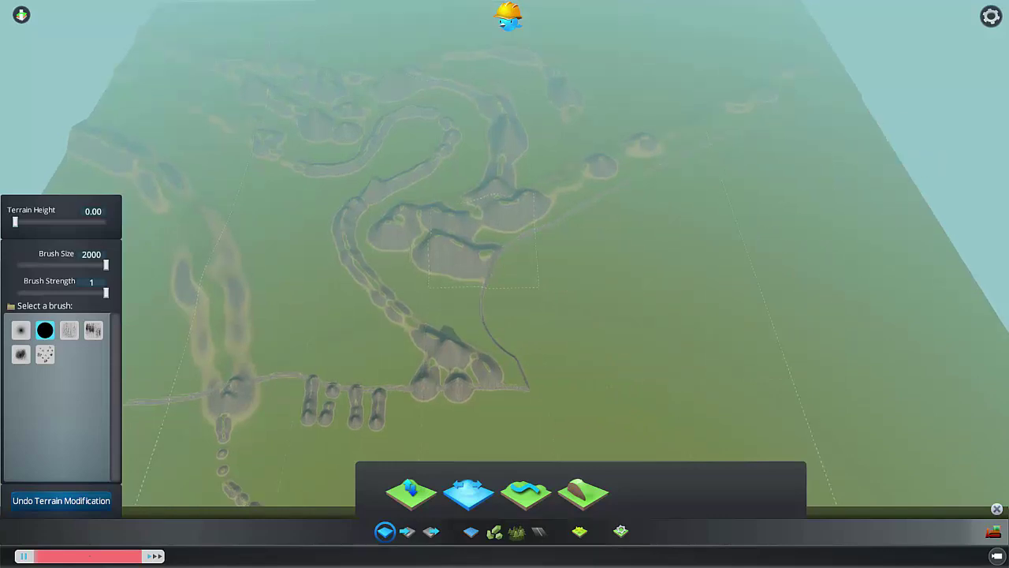
- Shift terrain with the soft round brush at size 963 to raise two short ridges and a large outlying hill past the branching small hills
{"action": "middle_click_drag", "start_coordinate": [863, 220], "coordinate": [355, 318]}
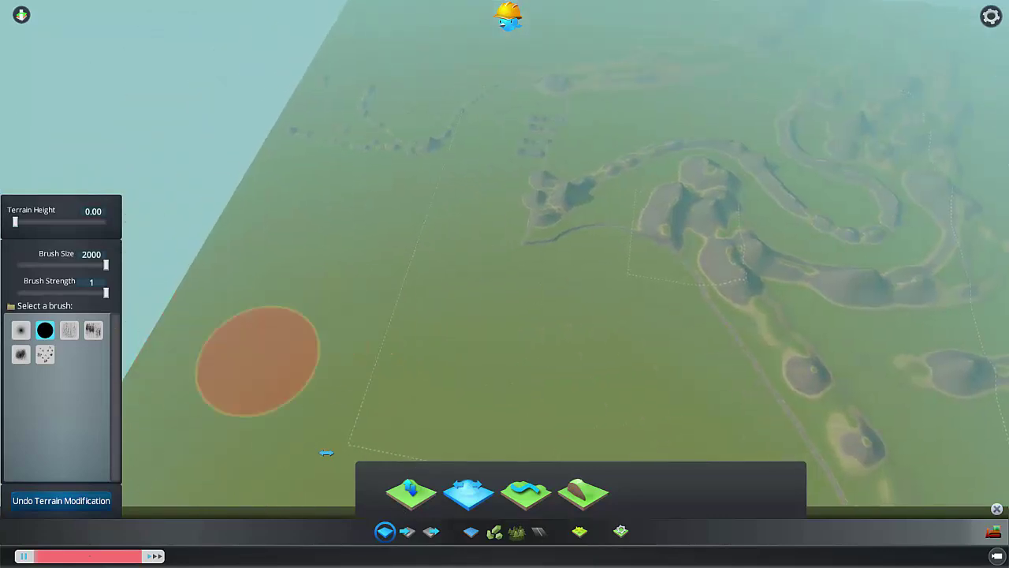
{"action": "left_click", "coordinate": [411, 493]}
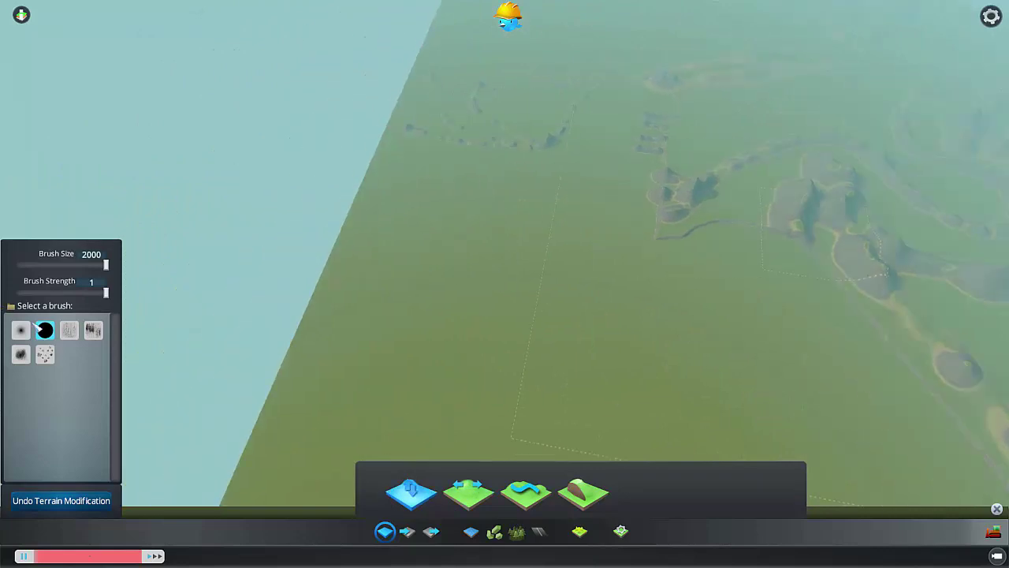
{"action": "left_click", "coordinate": [21, 330]}
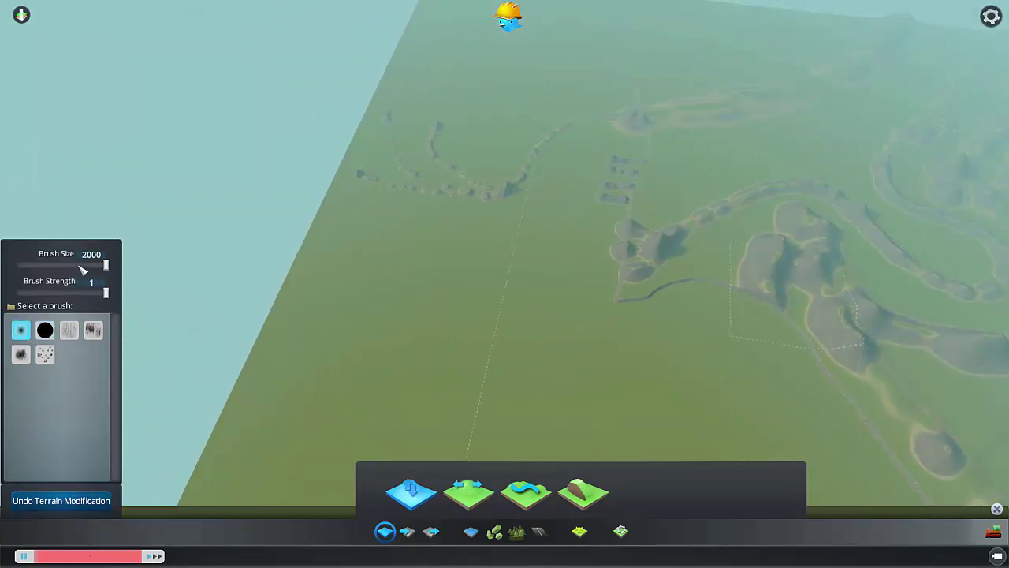
{"action": "left_click_drag", "start_coordinate": [83, 270], "coordinate": [77, 265]}
{"action": "mouse_move", "coordinate": [515, 183]}
{"action": "left_mouse_down"}
{"action": "mouse_move", "coordinate": [392, 286]}
{"action": "mouse_move", "coordinate": [311, 292]}
{"action": "mouse_move", "coordinate": [541, 174]}
{"action": "left_mouse_up"}
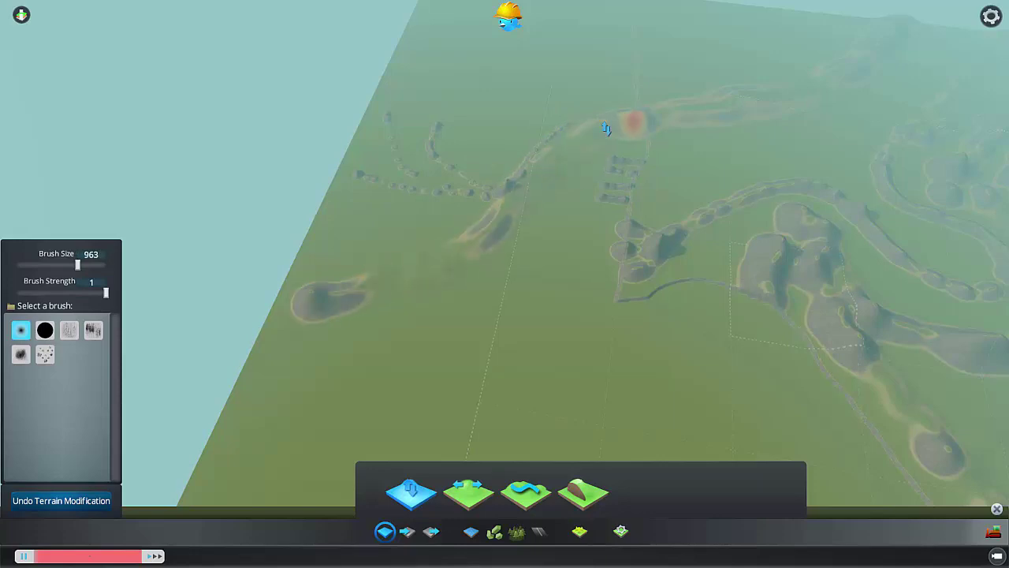
- Examine the ridges and hills across the map from several angles, from the outlying hill to the central tile and S-shaped ridge
{"action": "mouse_move", "coordinate": [607, 127]}
{"action": "middle_mouse_down"}
{"action": "mouse_move", "coordinate": [710, 150]}
{"action": "mouse_move", "coordinate": [721, 142]}
{"action": "mouse_move", "coordinate": [619, 122]}
{"action": "mouse_move", "coordinate": [733, 142]}
{"action": "mouse_move", "coordinate": [442, 118]}
{"action": "mouse_move", "coordinate": [545, 272]}
{"action": "middle_mouse_up"}
{"action": "scroll", "coordinate": [582, 266], "scroll_direction": "up", "scroll_amount": 5}
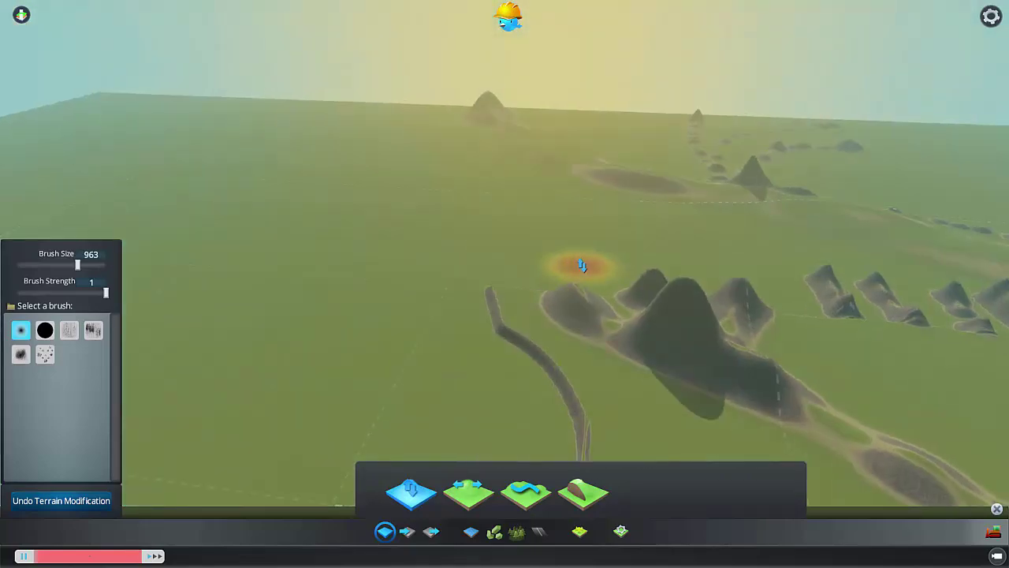
{"action": "middle_click_drag", "start_coordinate": [542, 300], "coordinate": [355, 312]}
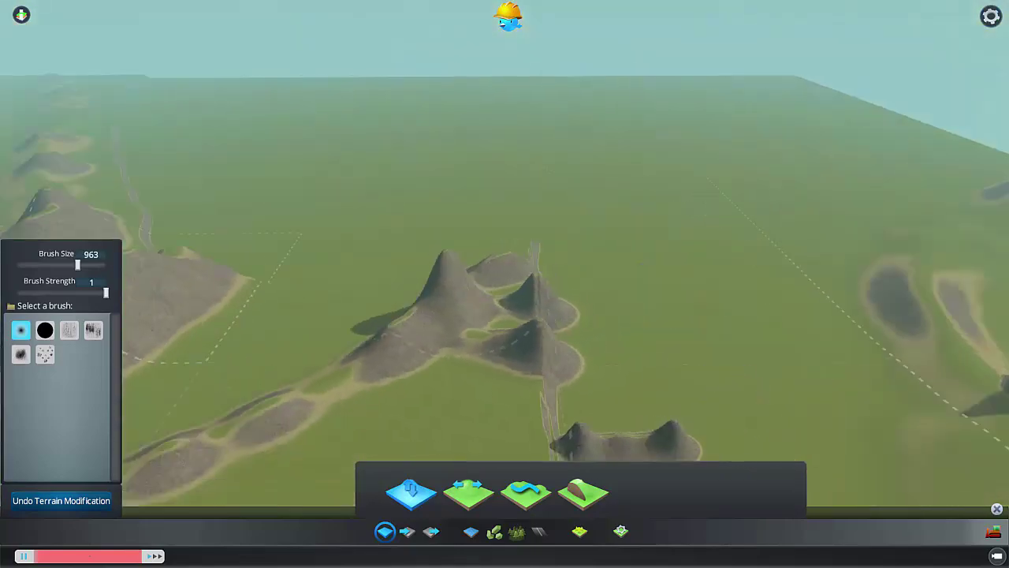
{"action": "middle_click_drag", "start_coordinate": [489, 261], "coordinate": [457, 78]}
{"action": "scroll", "coordinate": [442, 137], "scroll_direction": "down", "scroll_amount": 5}
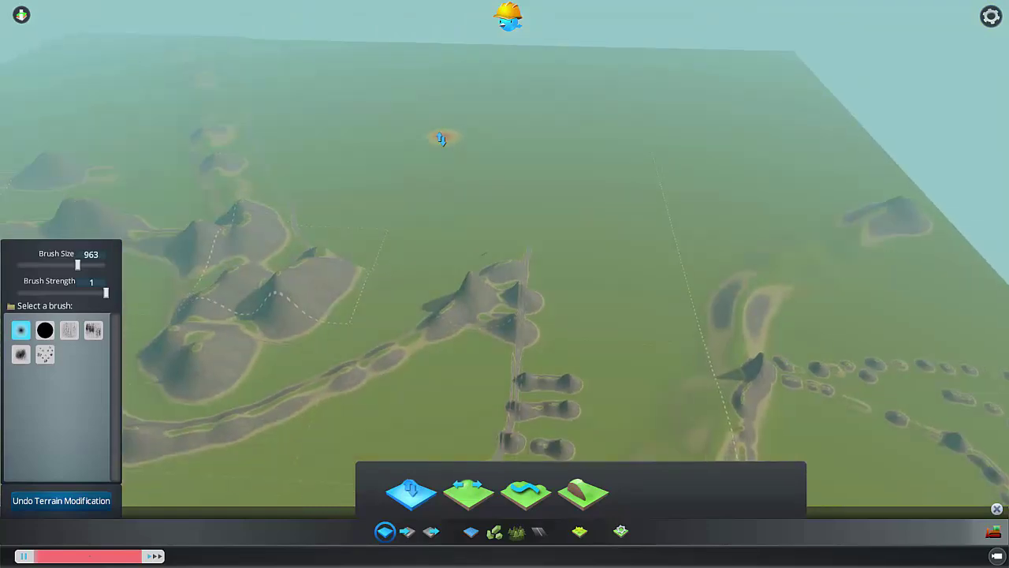
{"action": "mouse_move", "coordinate": [442, 139]}
{"action": "middle_mouse_down"}
{"action": "mouse_move", "coordinate": [534, 278]}
{"action": "mouse_move", "coordinate": [445, 242]}
{"action": "mouse_move", "coordinate": [534, 289]}
{"action": "mouse_move", "coordinate": [582, 366]}
{"action": "mouse_move", "coordinate": [487, 355]}
{"action": "mouse_move", "coordinate": [434, 323]}
{"action": "mouse_move", "coordinate": [505, 316]}
{"action": "mouse_move", "coordinate": [181, 473]}
{"action": "mouse_move", "coordinate": [315, 265]}
{"action": "mouse_move", "coordinate": [278, 228]}
{"action": "middle_mouse_up"}
{"action": "scroll", "coordinate": [487, 355], "scroll_direction": "up", "scroll_amount": 2}
{"action": "scroll", "coordinate": [280, 227], "scroll_direction": "down", "scroll_amount": 5}
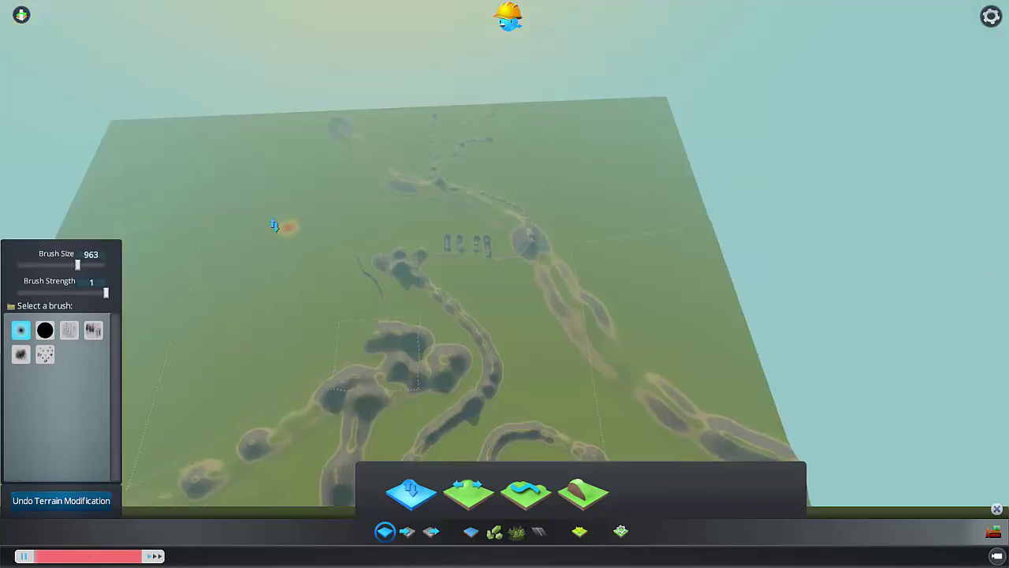
{"action": "key", "text": "a"}
{"action": "middle_click_drag", "start_coordinate": [449, 232], "coordinate": [694, 268]}
{"action": "middle_click_drag", "start_coordinate": [504, 300], "coordinate": [424, 331]}
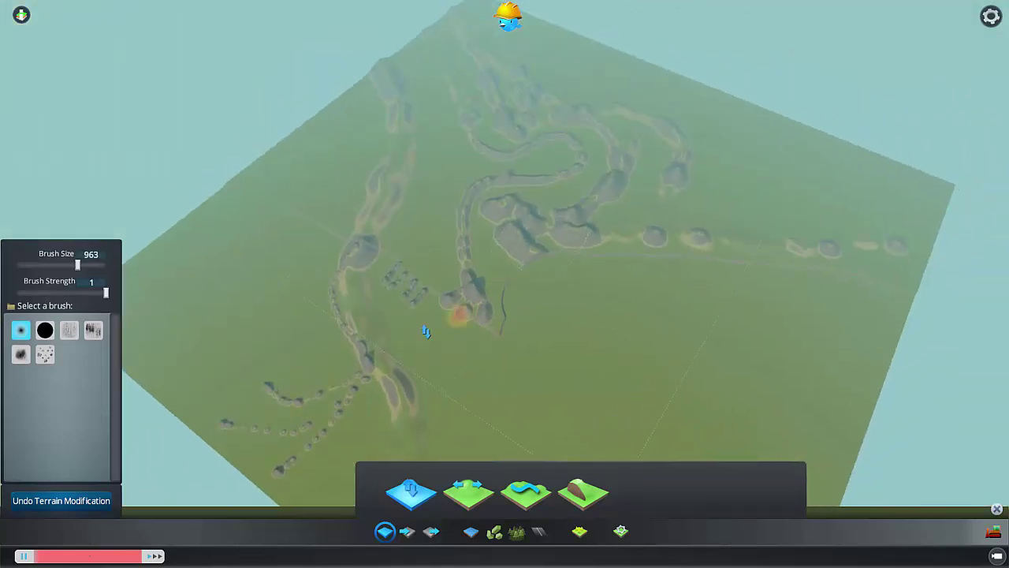
{"action": "scroll", "coordinate": [422, 336], "scroll_direction": "up", "scroll_amount": 4}
{"action": "key", "text": "a"}
{"action": "scroll", "coordinate": [473, 173], "scroll_direction": "down", "scroll_amount": 4}
{"action": "key", "text": "w"}
{"action": "mouse_move", "coordinate": [509, 160]}
{"action": "middle_mouse_down"}
{"action": "mouse_move", "coordinate": [538, 414]}
{"action": "mouse_move", "coordinate": [449, 362]}
{"action": "mouse_move", "coordinate": [452, 291]}
{"action": "middle_mouse_up"}
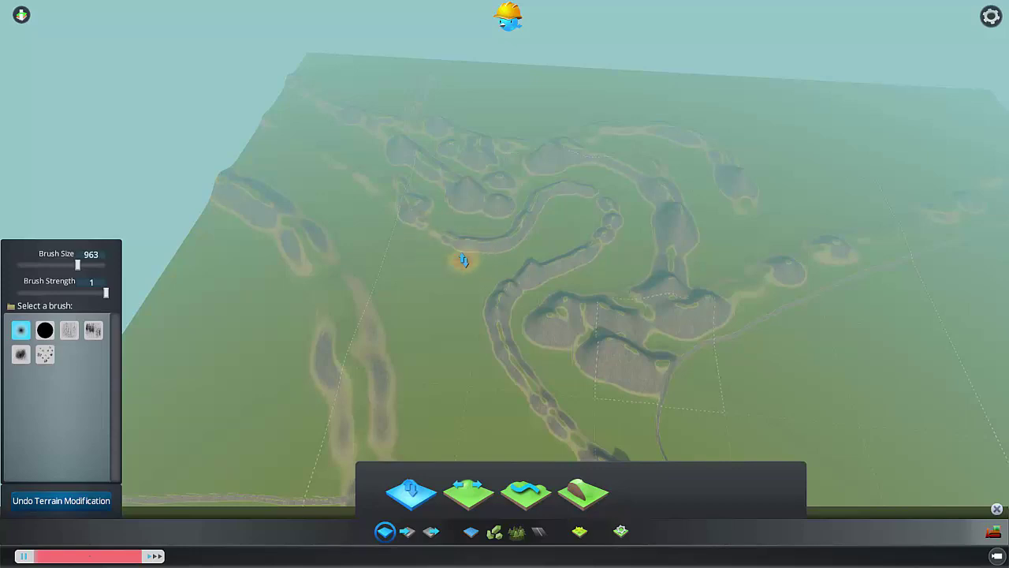
{"action": "middle_click_drag", "start_coordinate": [538, 359], "coordinate": [450, 359]}
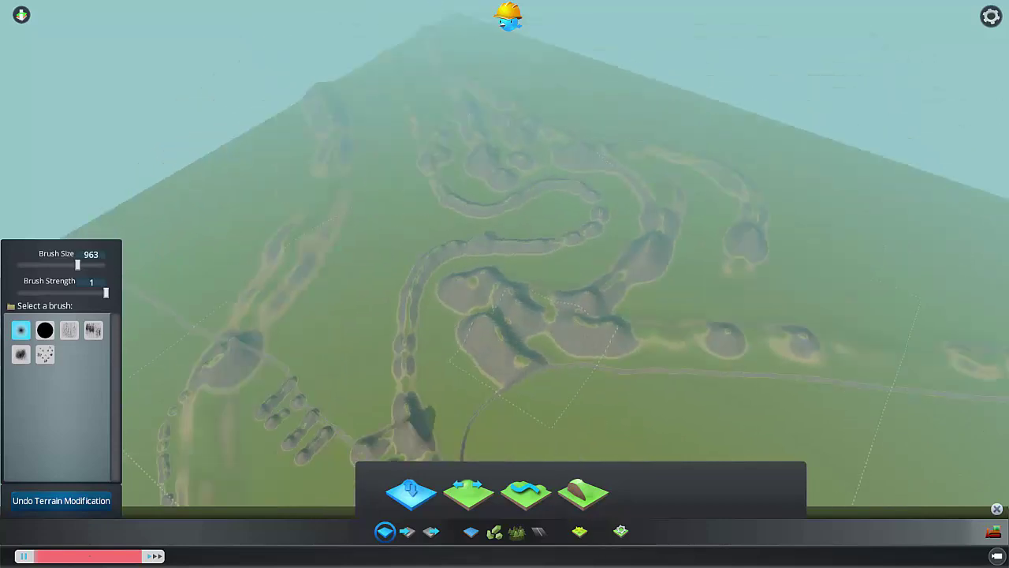
{"action": "middle_click_drag", "start_coordinate": [537, 260], "coordinate": [457, 253]}
{"action": "key", "text": "w"}
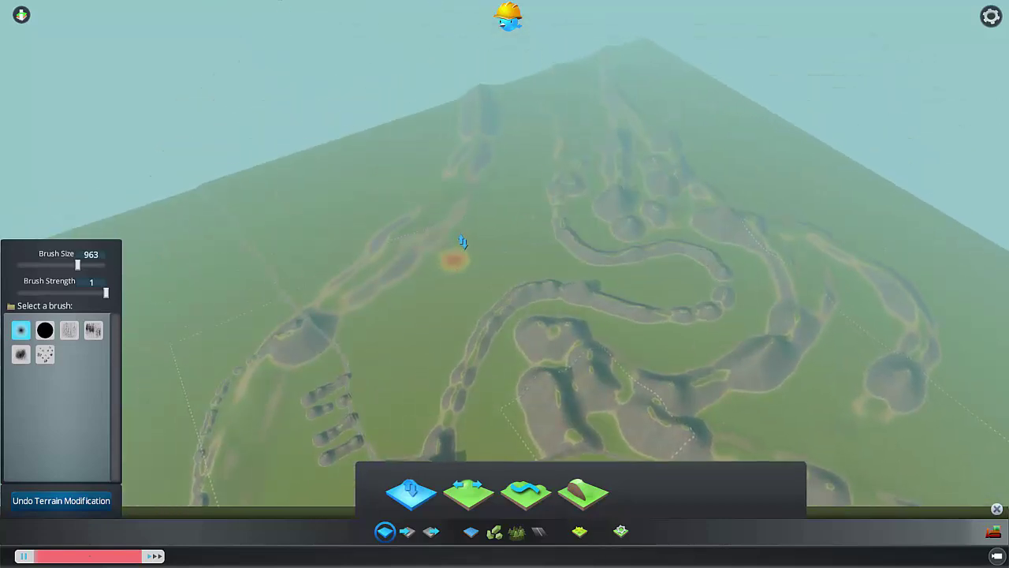
{"action": "key", "text": "s"}
{"action": "middle_click_drag", "start_coordinate": [494, 293], "coordinate": [563, 281]}
{"action": "scroll", "coordinate": [563, 282], "scroll_direction": "up", "scroll_amount": 2}
{"action": "key", "text": "s"}
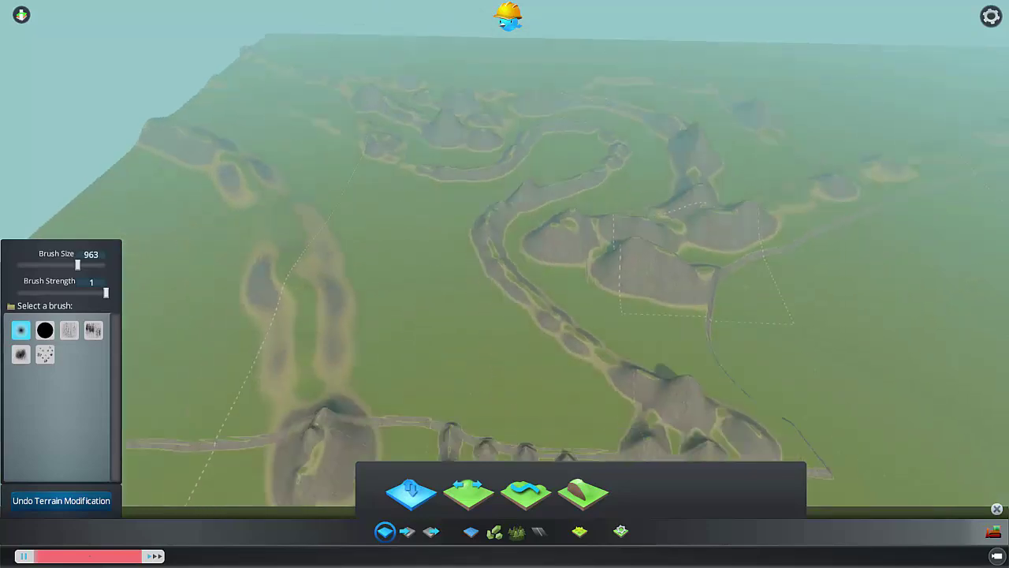
- Raise a long ridge from the large hill beside the row of small mounds to the map edge, alongside the existing double ridge
{"action": "scroll", "coordinate": [322, 260], "scroll_direction": "down", "scroll_amount": 4}
{"action": "middle_click_drag", "start_coordinate": [373, 229], "coordinate": [400, 339]}
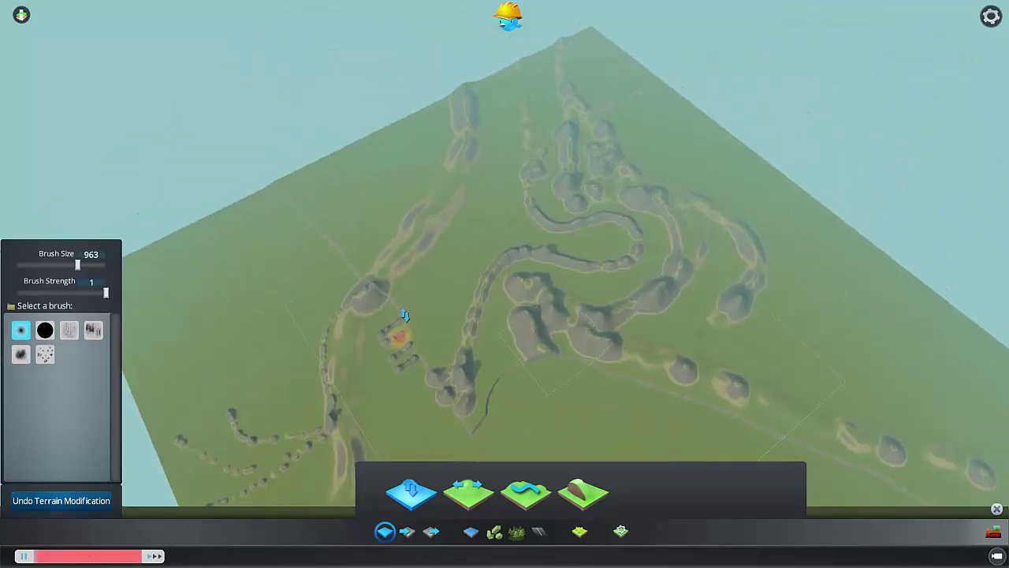
{"action": "mouse_move", "coordinate": [396, 296]}
{"action": "left_mouse_down"}
{"action": "mouse_move", "coordinate": [457, 187]}
{"action": "mouse_move", "coordinate": [476, 101]}
{"action": "left_mouse_up"}
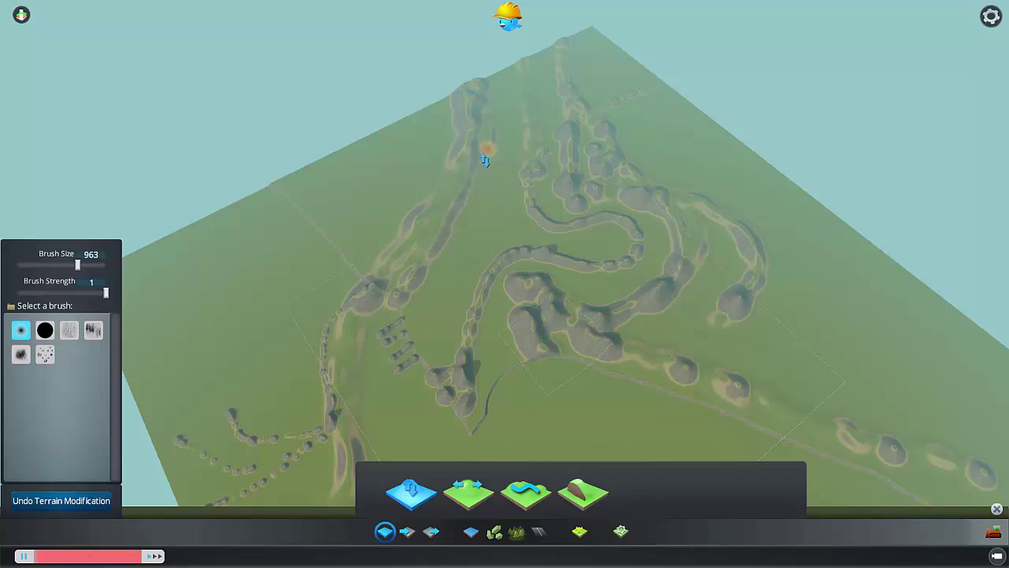
{"action": "key", "text": "s"}
{"action": "key", "text": "d"}
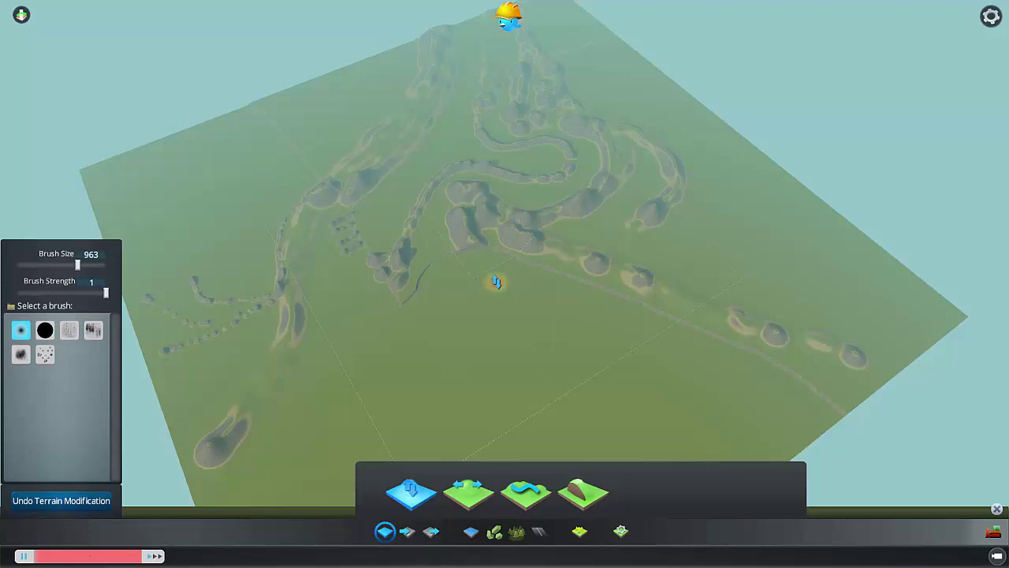
- Export the terrain's height map as "tropical" in 16-bit PNG format
{"action": "left_click", "coordinate": [431, 532]}
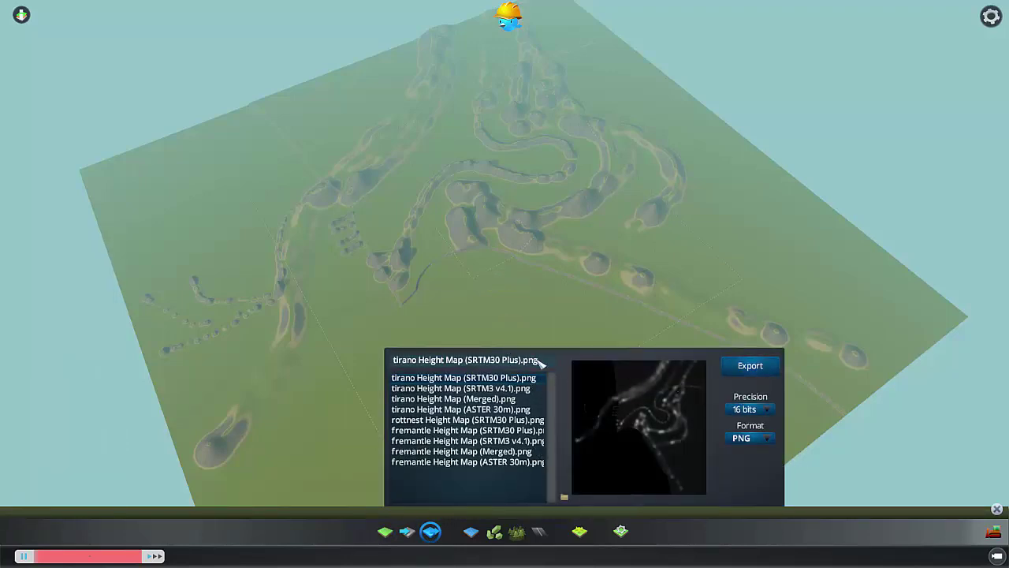
{"action": "left_click", "coordinate": [549, 365]}
{"action": "key", "text": "BackSpace"}
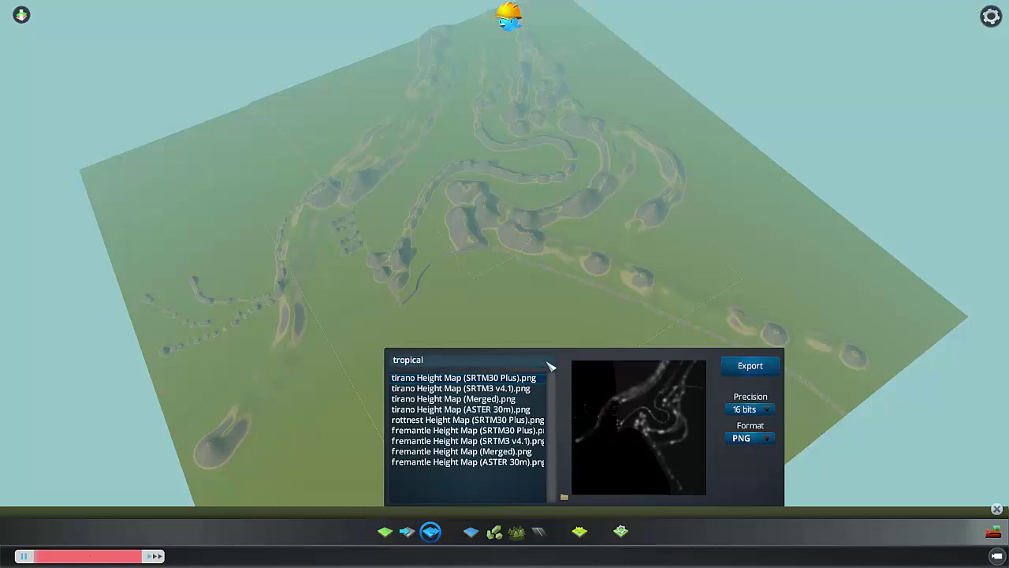
{"action": "left_click", "coordinate": [762, 372]}
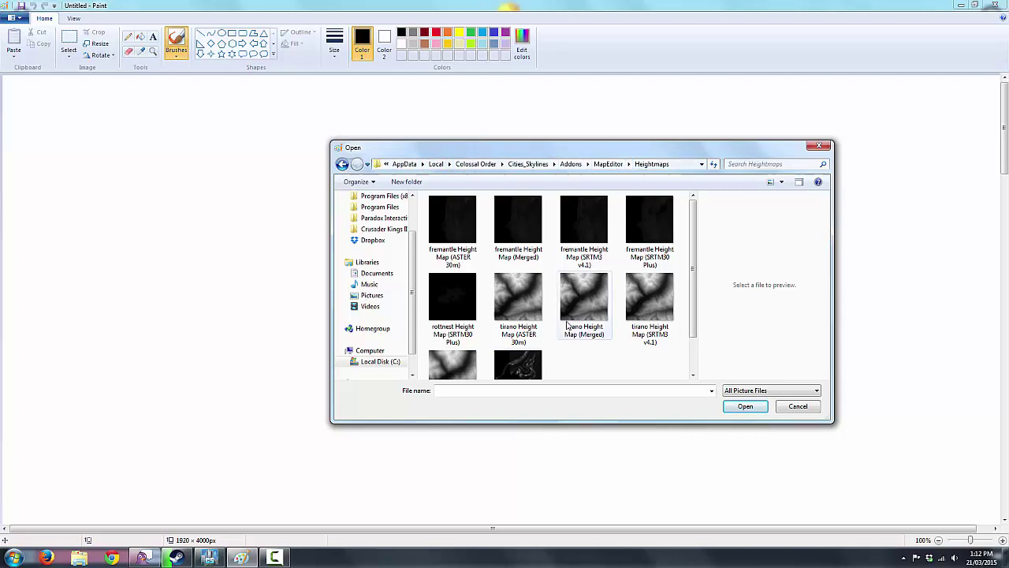
- Open the exported tropicaldelta height map image from the Heightmaps folder
{"action": "scroll", "coordinate": [572, 324], "scroll_direction": "down", "scroll_amount": 1}
{"action": "left_click", "coordinate": [533, 334]}
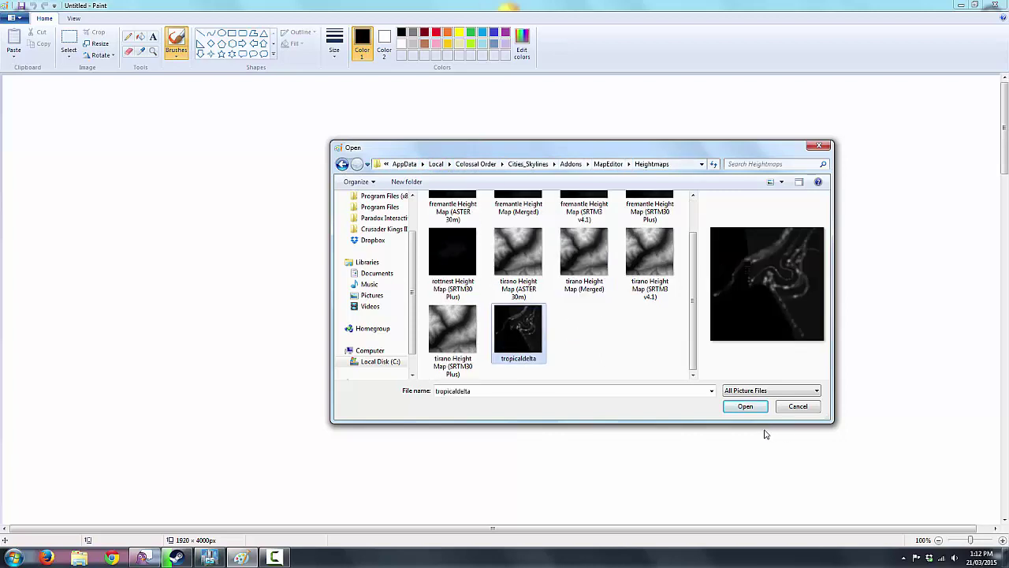
{"action": "left_click", "coordinate": [745, 406]}
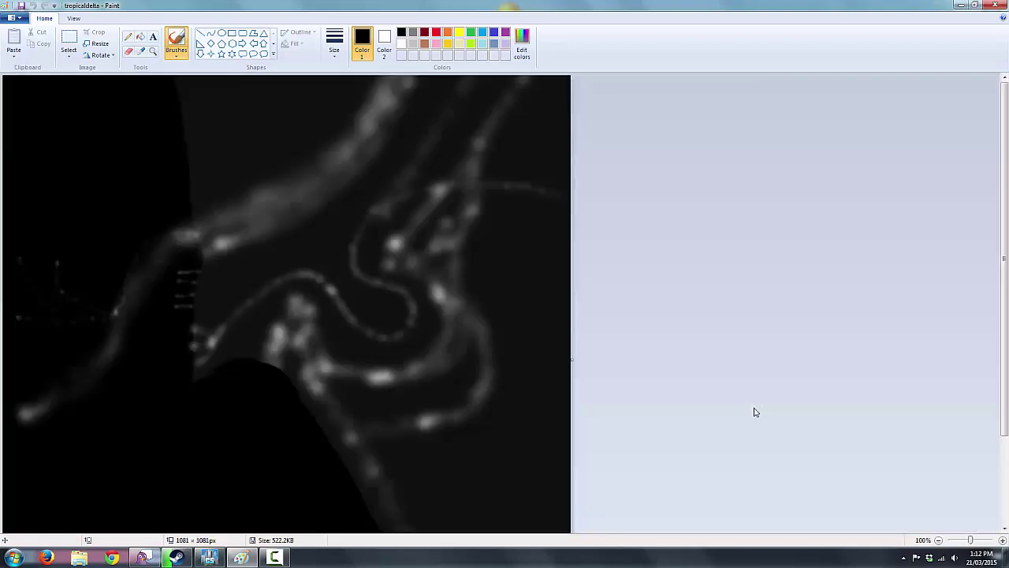
- Select the upper part of the height map, 1079 × 874 px, and shift it down to the image's lower edge
{"action": "left_click", "coordinate": [69, 44]}
{"action": "mouse_move", "coordinate": [4, 76]}
{"action": "left_mouse_down"}
{"action": "mouse_move", "coordinate": [353, 381]}
{"action": "mouse_move", "coordinate": [497, 417]}
{"action": "mouse_move", "coordinate": [565, 483]}
{"action": "left_mouse_up"}
{"action": "left_click_drag", "start_coordinate": [566, 446], "coordinate": [587, 420]}
{"action": "scroll", "coordinate": [559, 419], "scroll_direction": "up", "scroll_amount": 3}
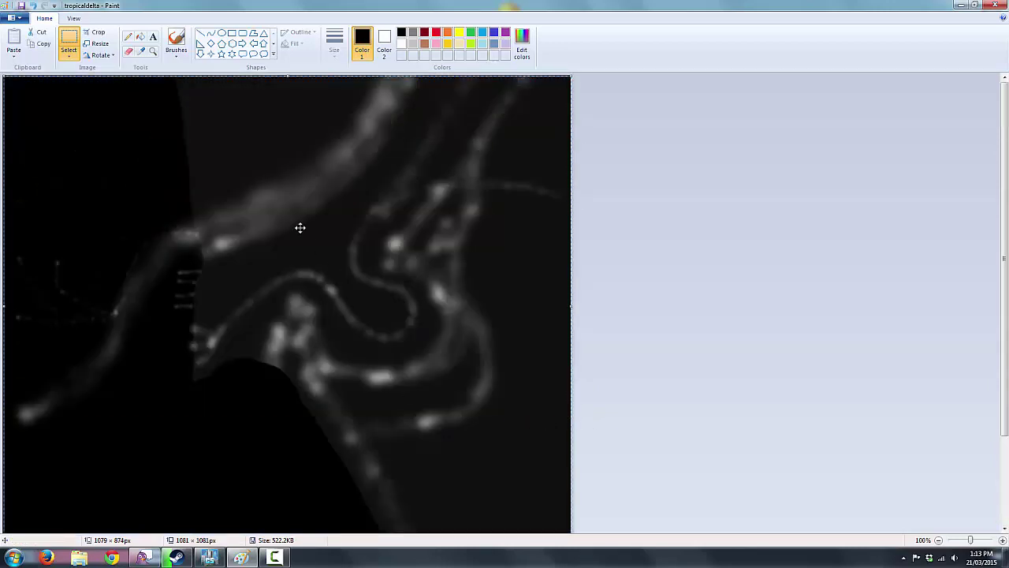
{"action": "scroll", "coordinate": [301, 228], "scroll_direction": "down", "scroll_amount": 3}
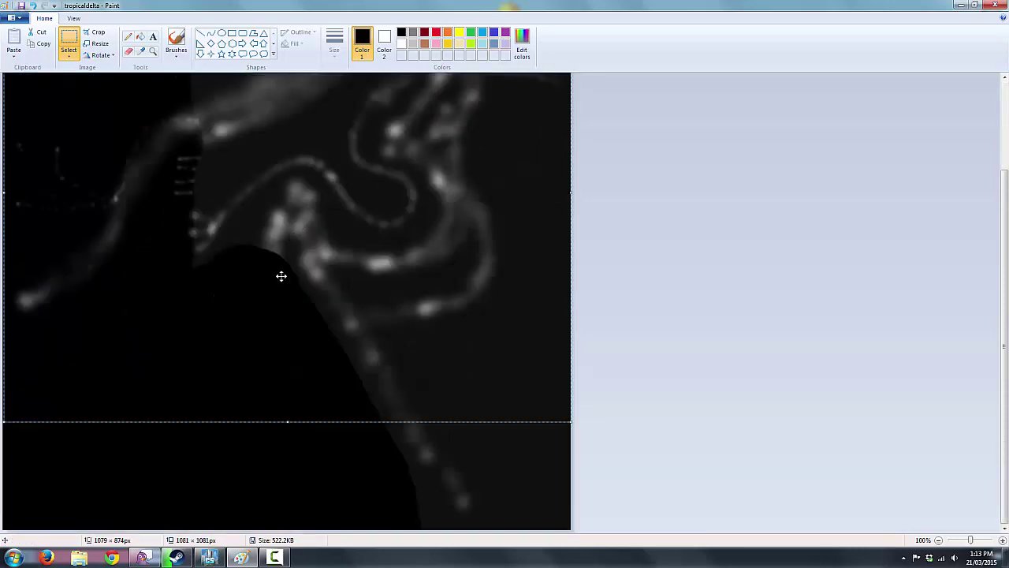
{"action": "left_click_drag", "start_coordinate": [276, 299], "coordinate": [275, 399]}
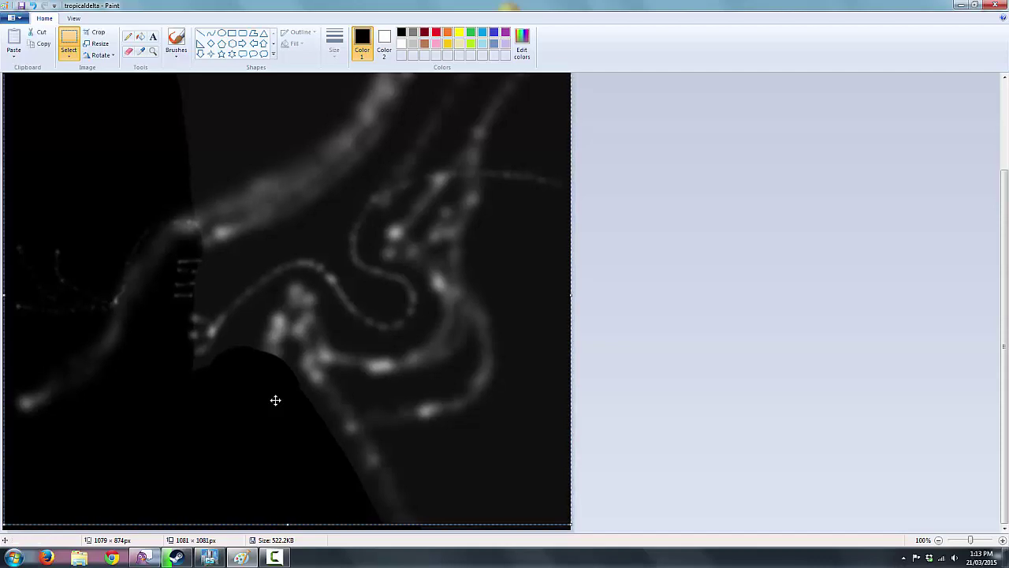
{"action": "key", "text": "Down"}
{"action": "key", "text": "Down"}
{"action": "key", "text": "Down"}
{"action": "key", "text": "Down"}
{"action": "key", "text": "Down"}
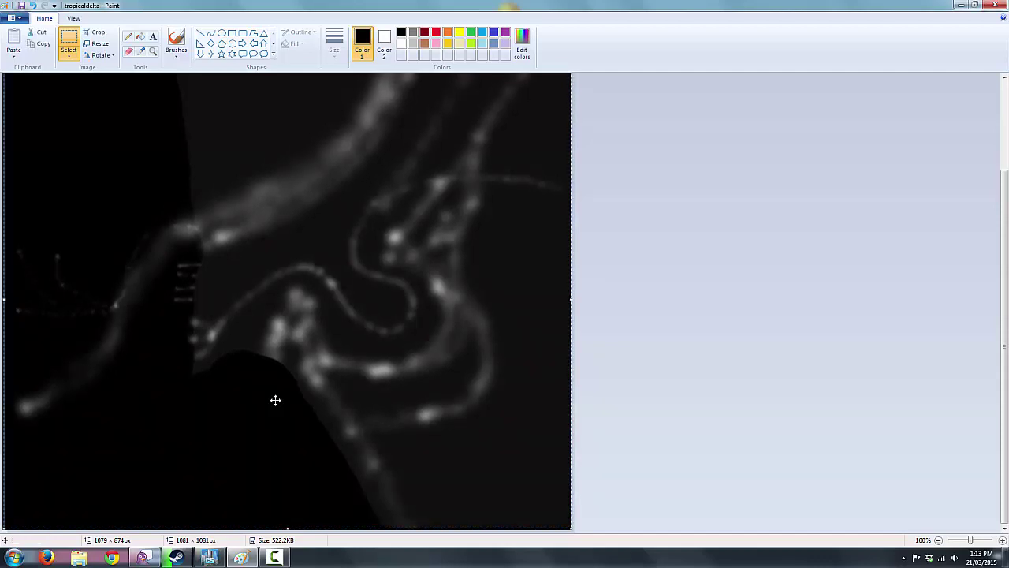
{"action": "key", "text": "Down"}
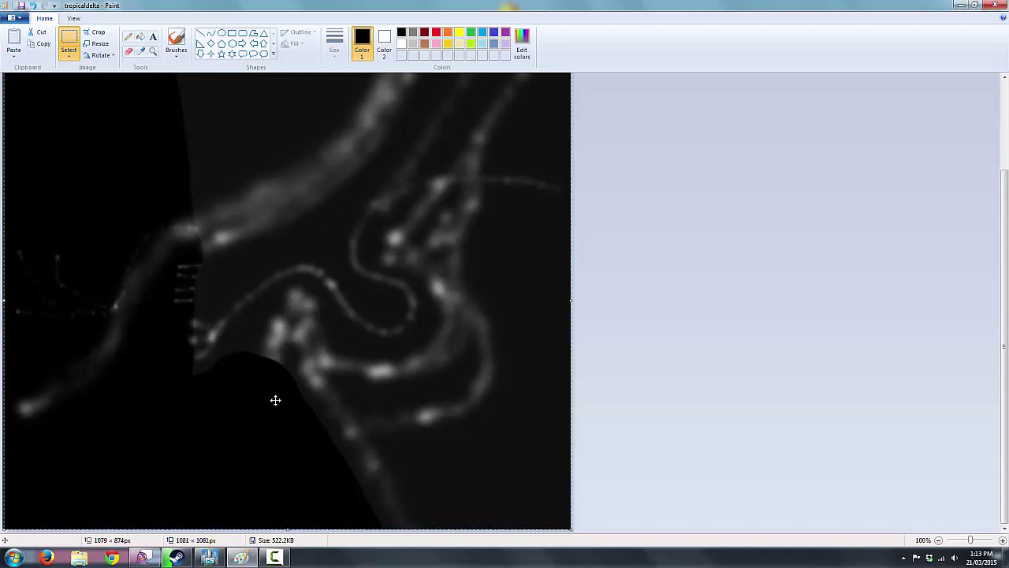
{"action": "left_click", "coordinate": [669, 325]}
- Fill the white strip left above the moved terrain with black
{"action": "scroll", "coordinate": [657, 335], "scroll_direction": "up", "scroll_amount": 3}
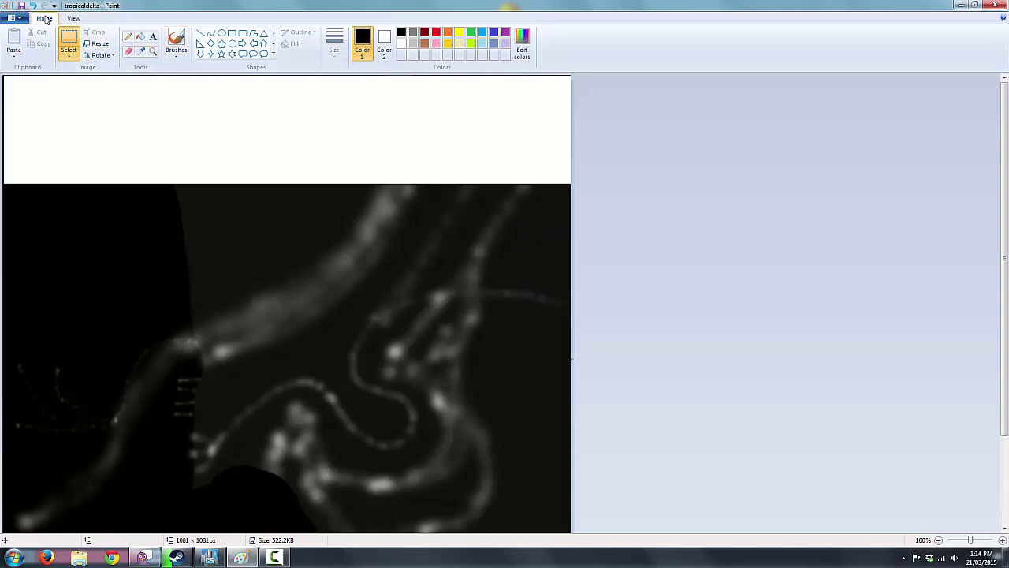
{"action": "left_click", "coordinate": [140, 36]}
{"action": "left_click", "coordinate": [141, 120]}
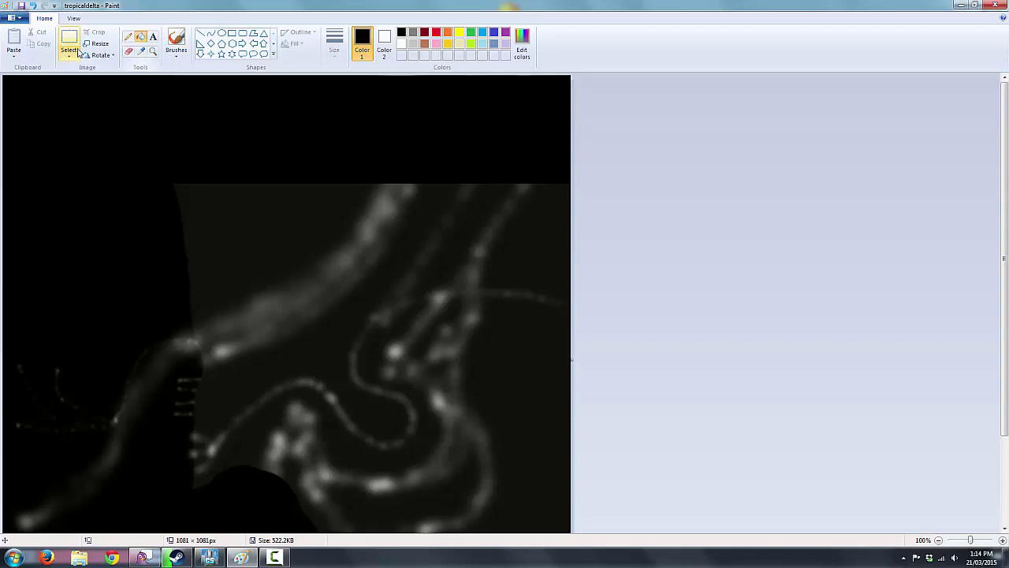
- Scribble white Airbrush strokes and loops over the black area in the height map's upper-left part
{"action": "left_click", "coordinate": [130, 39]}
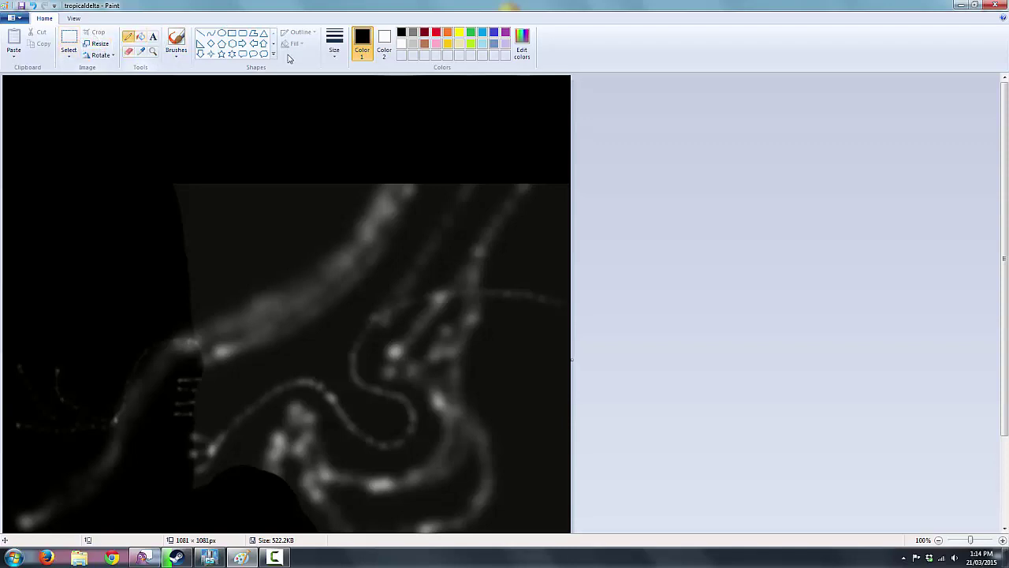
{"action": "left_click", "coordinate": [385, 40]}
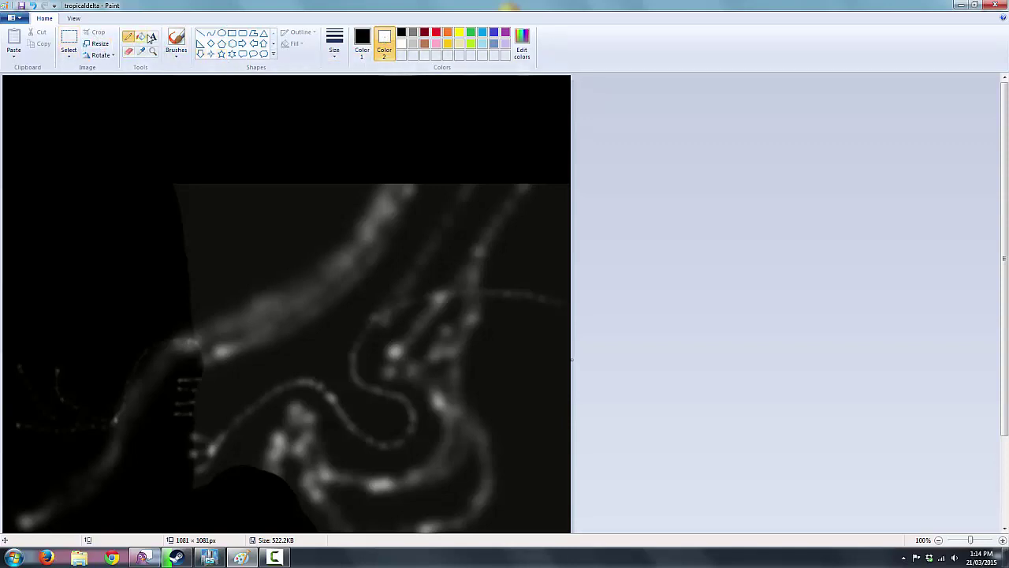
{"action": "left_click", "coordinate": [174, 40]}
{"action": "left_click", "coordinate": [177, 52]}
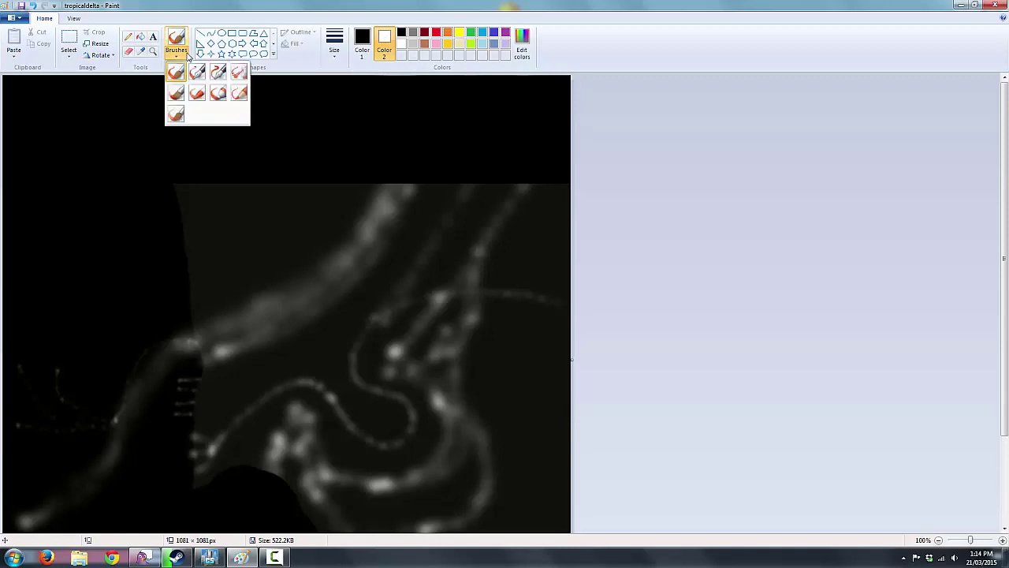
{"action": "left_click", "coordinate": [239, 73]}
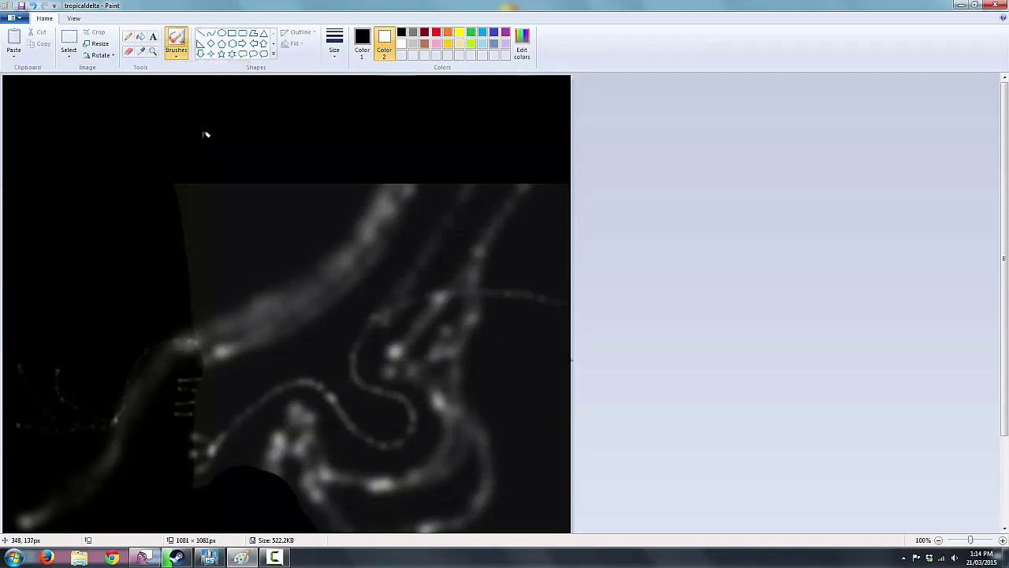
{"action": "left_click", "coordinate": [364, 49]}
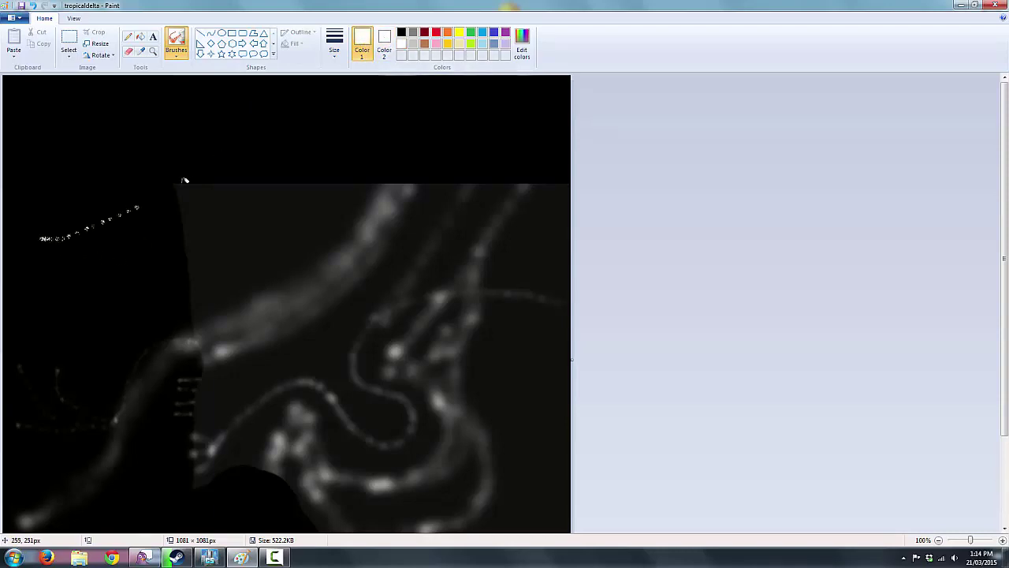
{"action": "left_click_drag", "start_coordinate": [184, 180], "coordinate": [316, 145]}
{"action": "left_click_drag", "start_coordinate": [98, 148], "coordinate": [193, 146]}
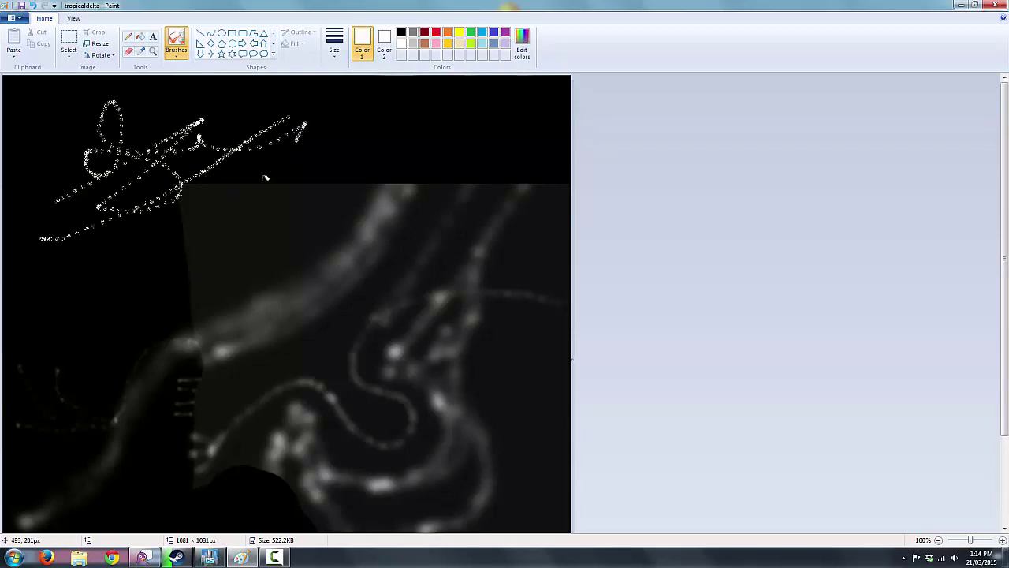
{"action": "scroll", "coordinate": [243, 211], "scroll_direction": "down", "scroll_amount": 3}
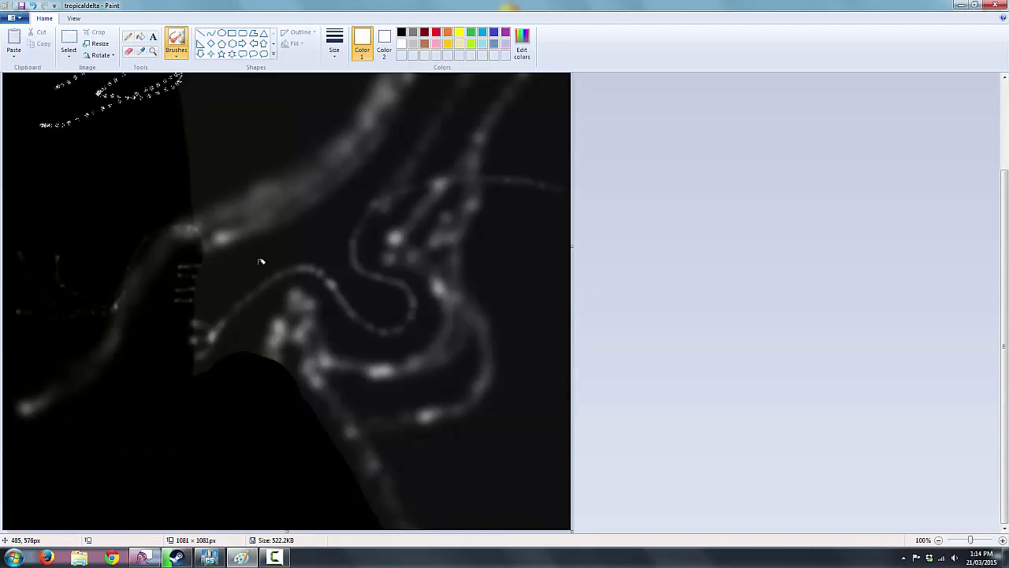
{"action": "scroll", "coordinate": [265, 194], "scroll_direction": "up", "scroll_amount": 3}
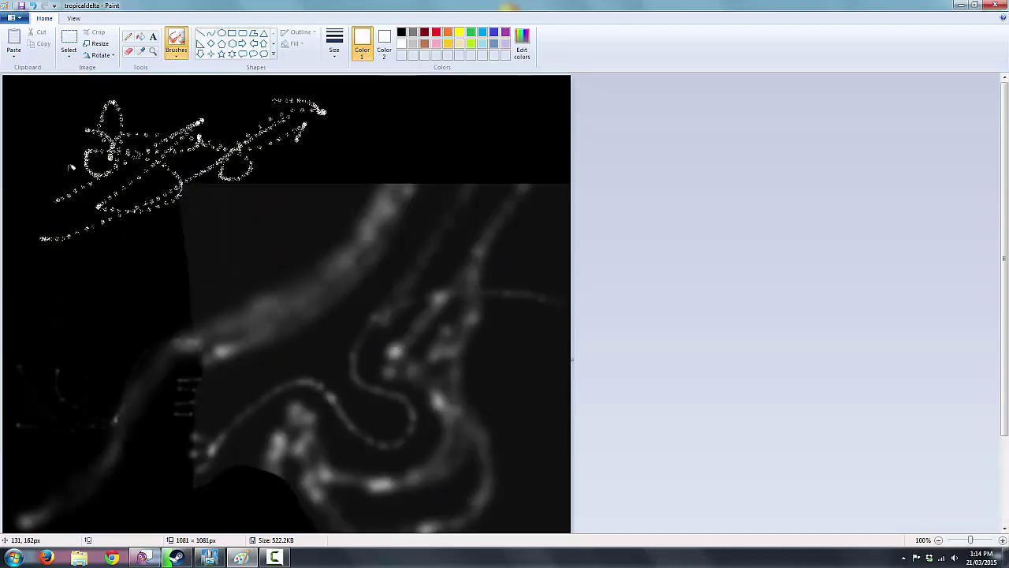
- Paint a thick, straight white diagonal with the Marker brush from below the scribbles to the height map's upper edge
{"action": "left_click", "coordinate": [174, 57]}
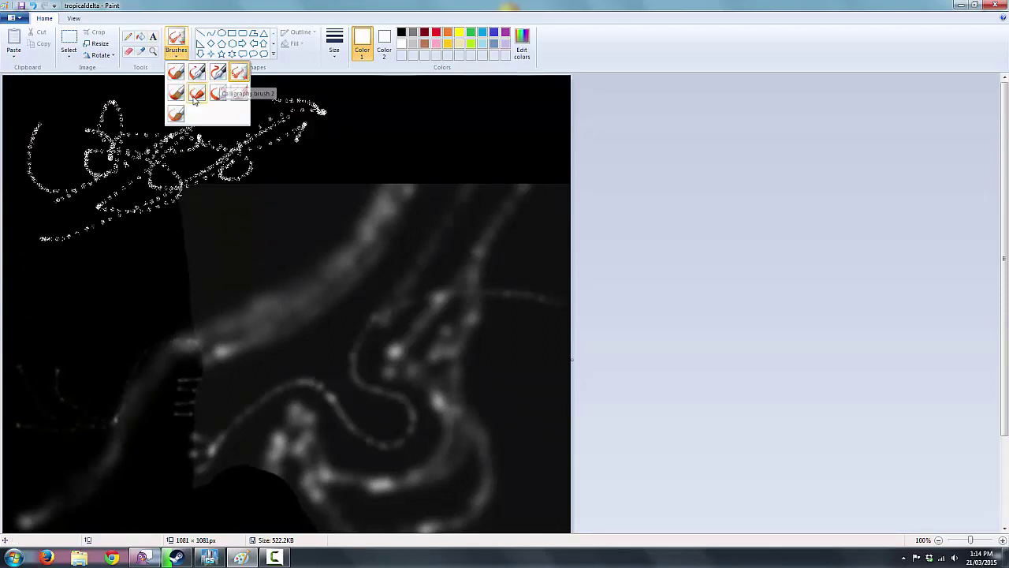
{"action": "left_click", "coordinate": [219, 93]}
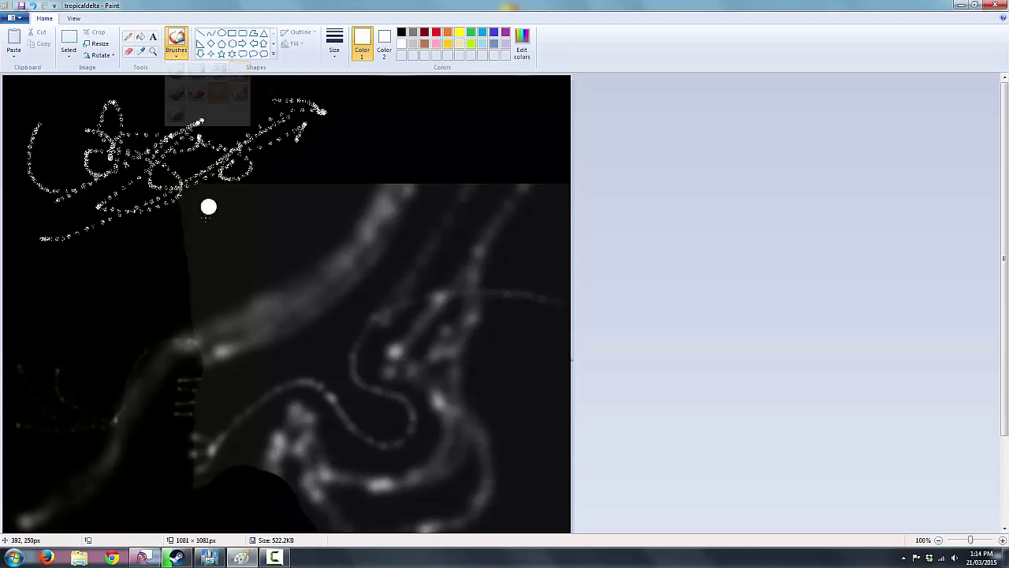
{"action": "left_click_drag", "start_coordinate": [117, 246], "coordinate": [410, 82]}
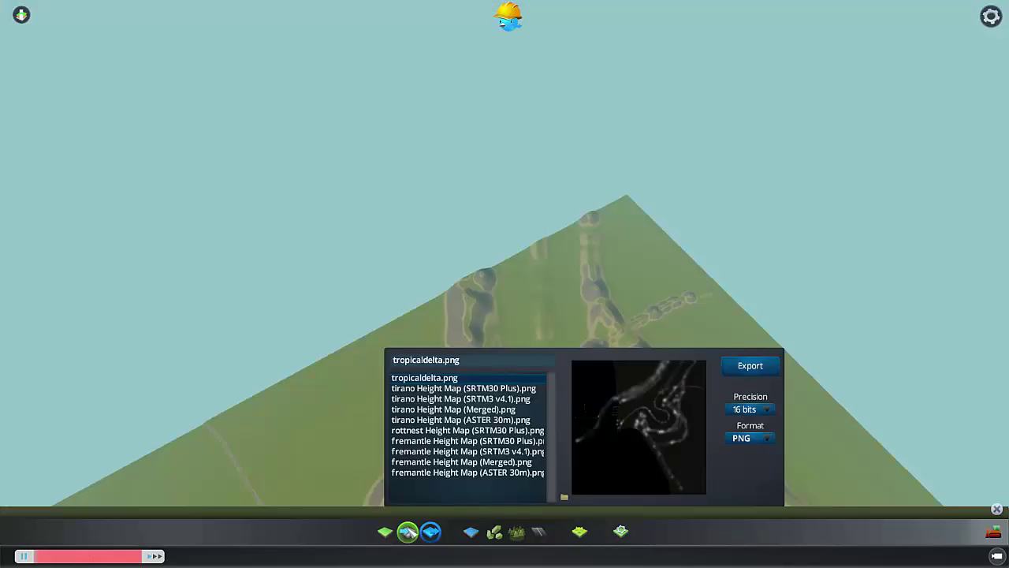
- In the Cities: Skylines Map Editor, import the edited tropicaldelta.png as the terrain's height map
{"action": "left_click", "coordinate": [408, 530]}
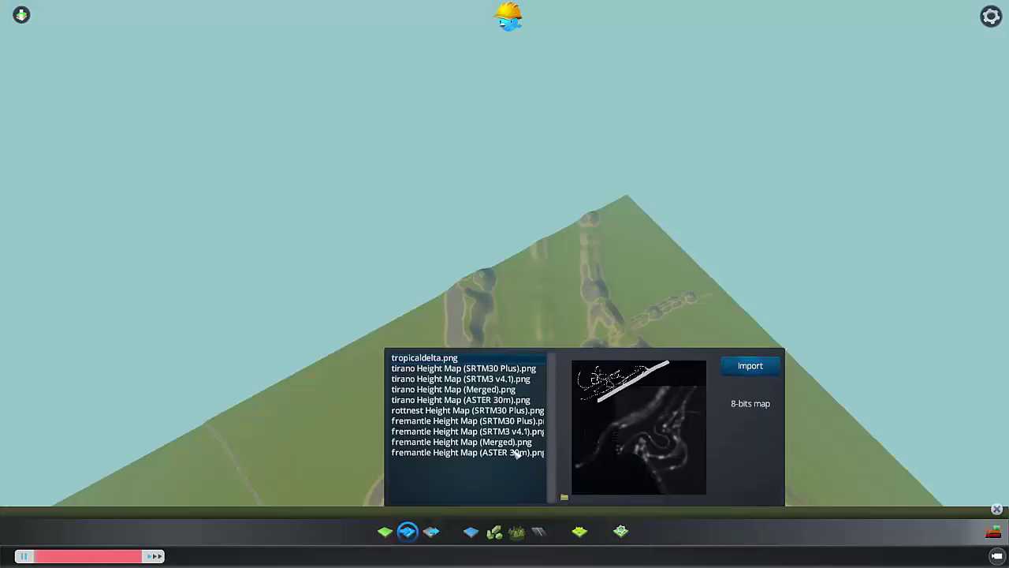
{"action": "left_click", "coordinate": [751, 368]}
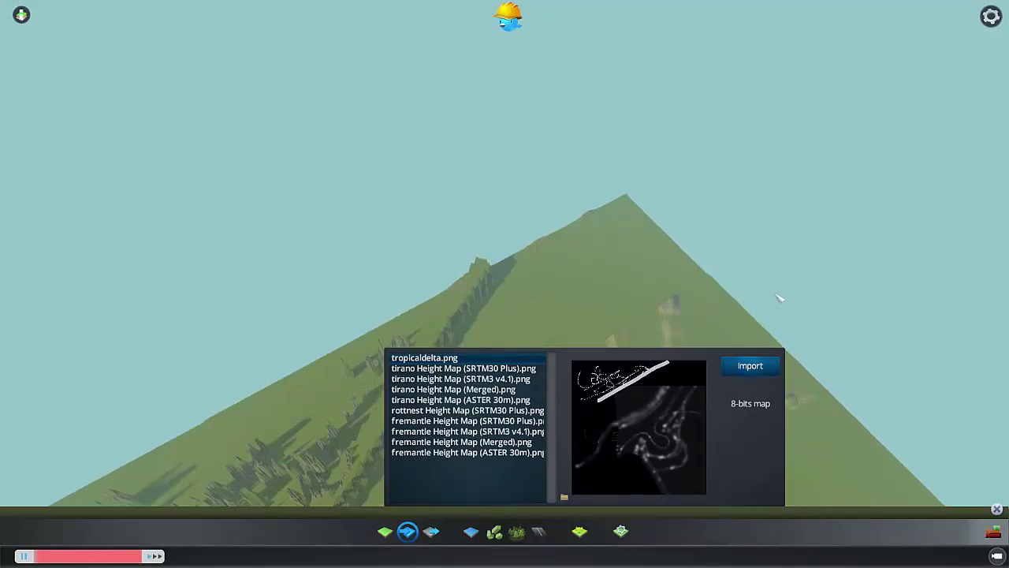
{"action": "left_click", "coordinate": [408, 531]}
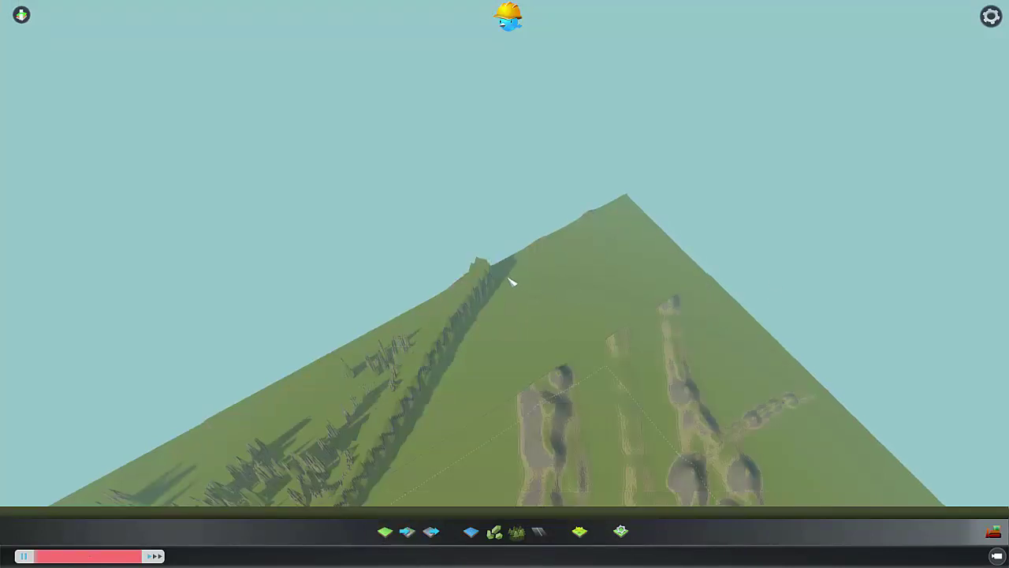
- Level the scribbled spikes in the map corner with the hard round brush at size 963, strength 1 and terrain height 60.23
{"action": "middle_click_drag", "start_coordinate": [512, 281], "coordinate": [867, 268]}
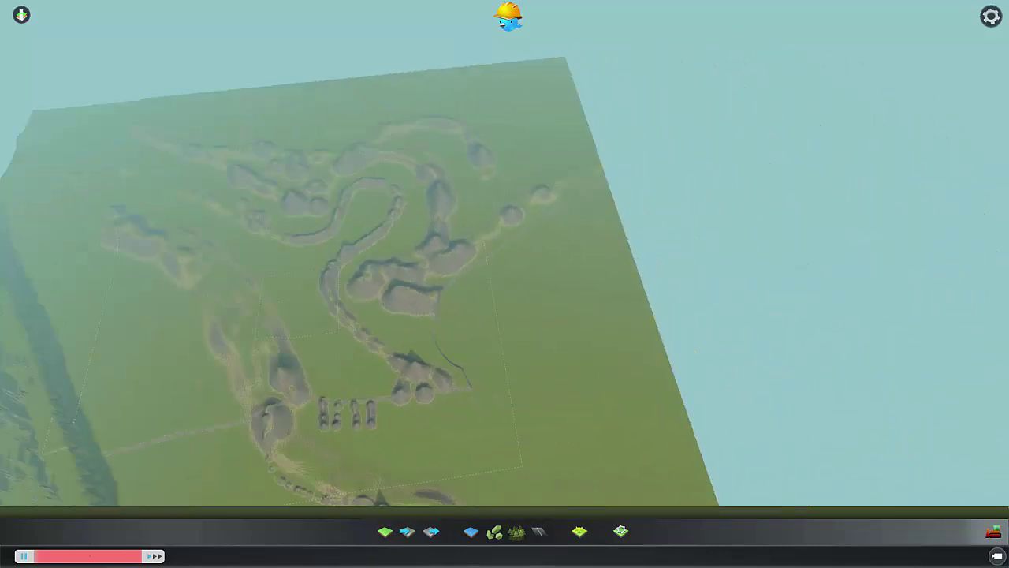
{"action": "middle_click_drag", "start_coordinate": [470, 335], "coordinate": [473, 289]}
{"action": "scroll", "coordinate": [473, 288], "scroll_direction": "up", "scroll_amount": 6}
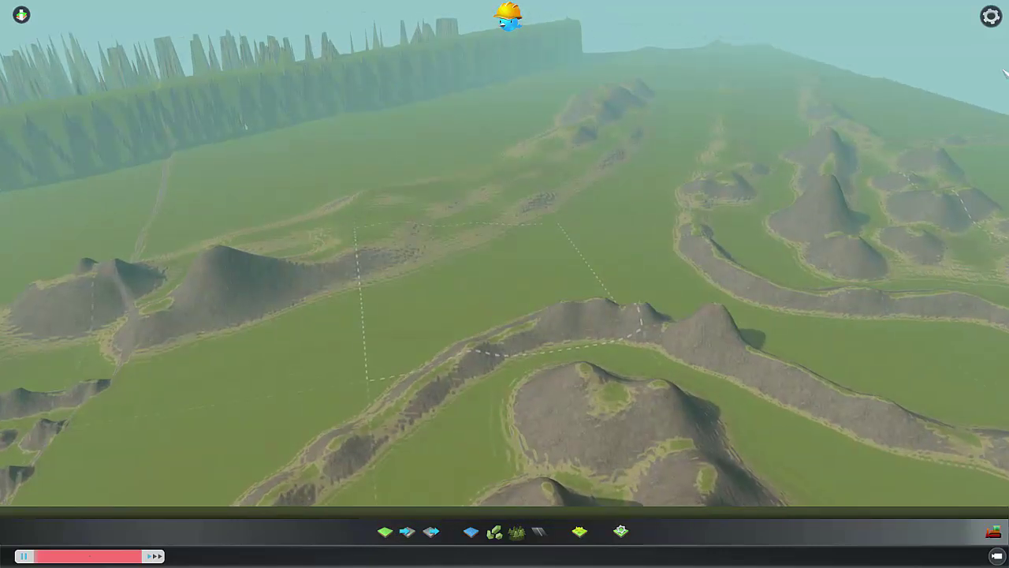
{"action": "scroll", "coordinate": [468, 352], "scroll_direction": "down", "scroll_amount": 8}
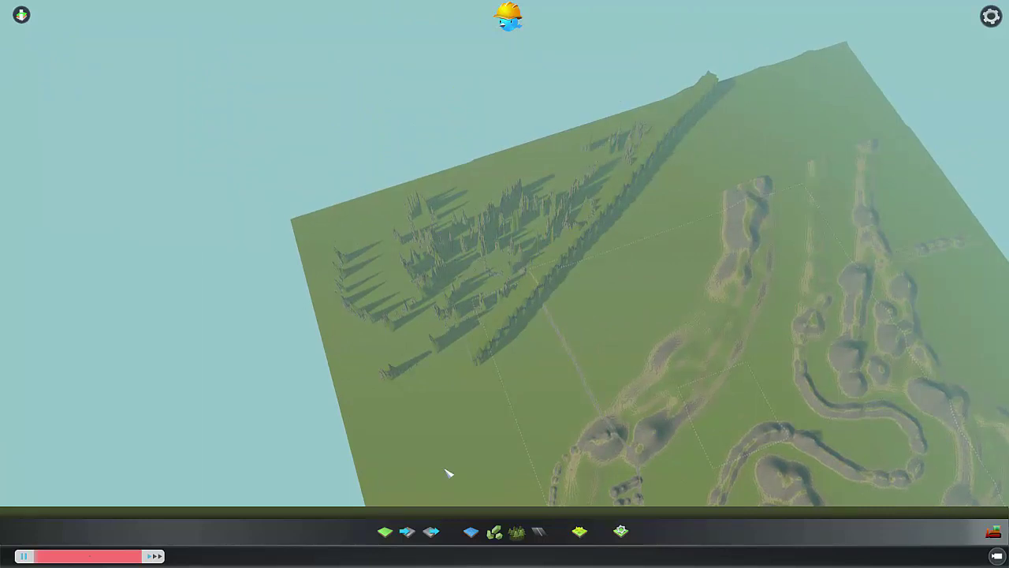
{"action": "key", "text": "s"}
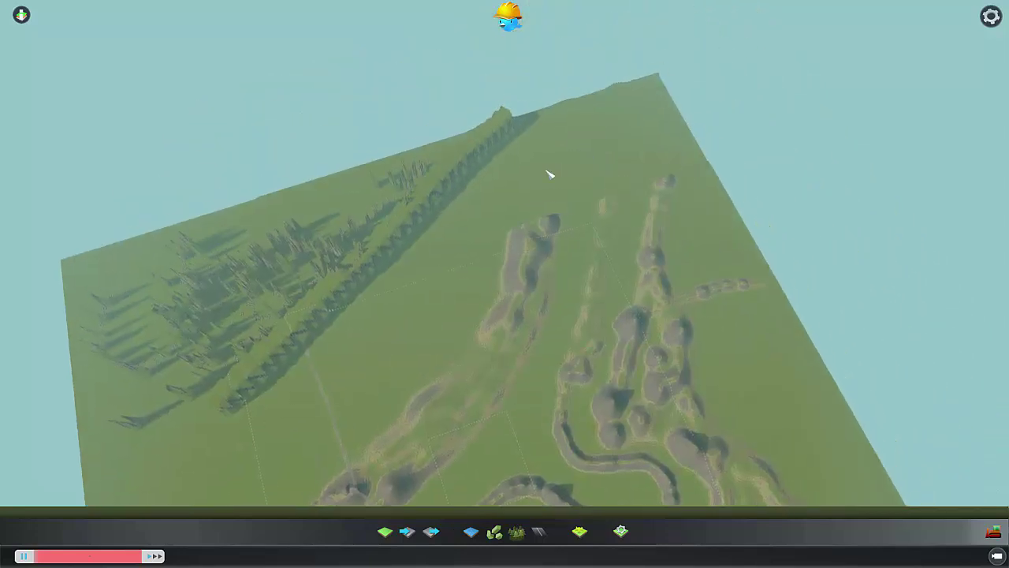
{"action": "left_click", "coordinate": [384, 532]}
{"action": "left_click", "coordinate": [455, 497]}
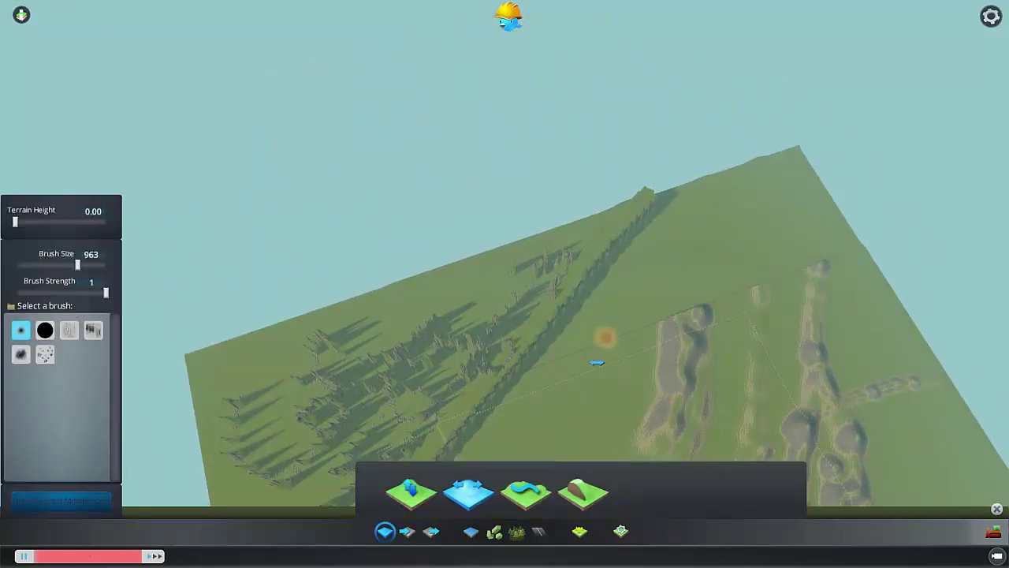
{"action": "left_click", "coordinate": [47, 331]}
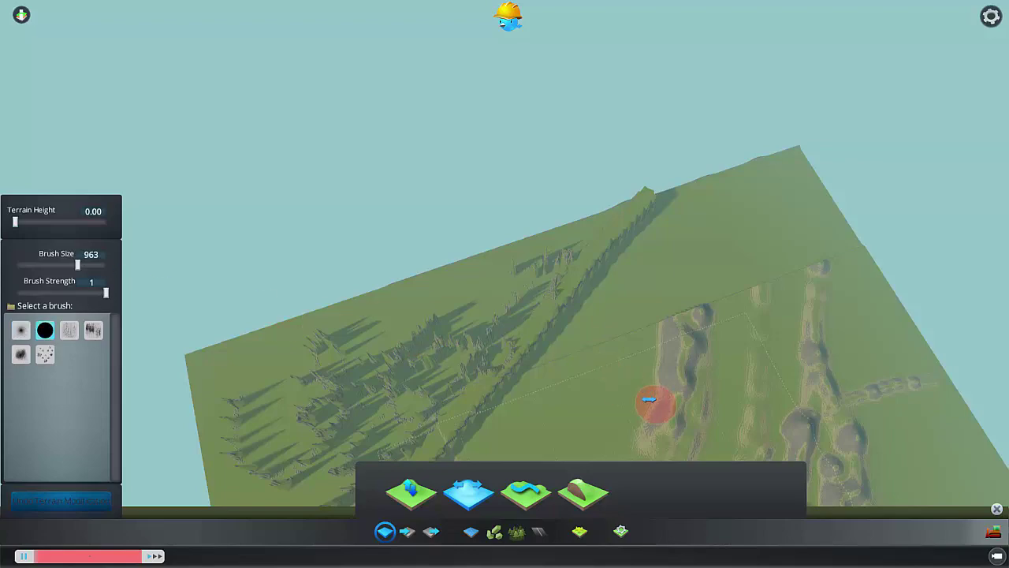
{"action": "mouse_move", "coordinate": [585, 377]}
{"action": "middle_mouse_down"}
{"action": "mouse_move", "coordinate": [264, 402]}
{"action": "mouse_move", "coordinate": [116, 396]}
{"action": "middle_mouse_up"}
{"action": "mouse_move", "coordinate": [421, 314]}
{"action": "middle_mouse_down"}
{"action": "mouse_move", "coordinate": [27, 207]}
{"action": "mouse_move", "coordinate": [39, 321]}
{"action": "middle_mouse_up"}
{"action": "mouse_move", "coordinate": [387, 278]}
{"action": "left_mouse_down"}
{"action": "mouse_move", "coordinate": [462, 264]}
{"action": "mouse_move", "coordinate": [437, 275]}
{"action": "mouse_move", "coordinate": [481, 300]}
{"action": "left_mouse_up"}
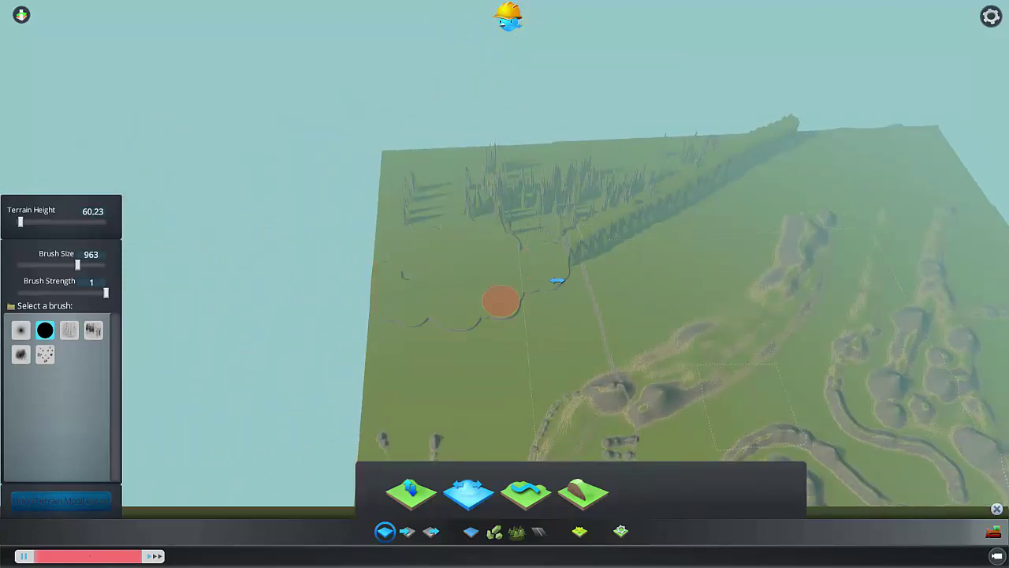
{"action": "mouse_move", "coordinate": [567, 253]}
{"action": "left_mouse_down"}
{"action": "mouse_move", "coordinate": [544, 246]}
{"action": "mouse_move", "coordinate": [631, 234]}
{"action": "mouse_move", "coordinate": [664, 210]}
{"action": "mouse_move", "coordinate": [474, 217]}
{"action": "mouse_move", "coordinate": [414, 181]}
{"action": "mouse_move", "coordinate": [382, 197]}
{"action": "left_mouse_up"}
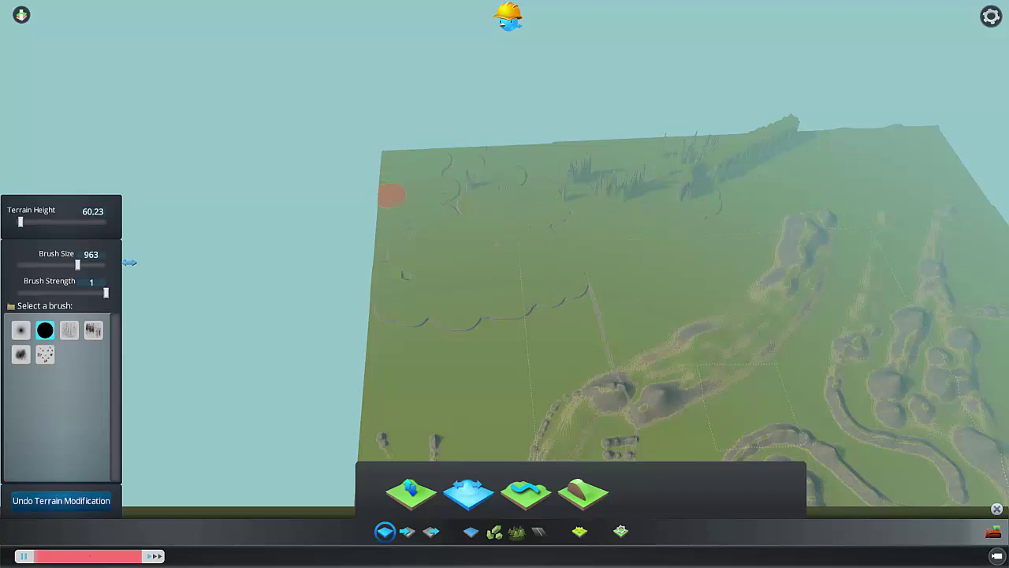
- Set the brush size to 2000 and level the remaining spikes and the long straight wall at terrain height 60.23
{"action": "left_click_drag", "start_coordinate": [80, 265], "coordinate": [126, 268]}
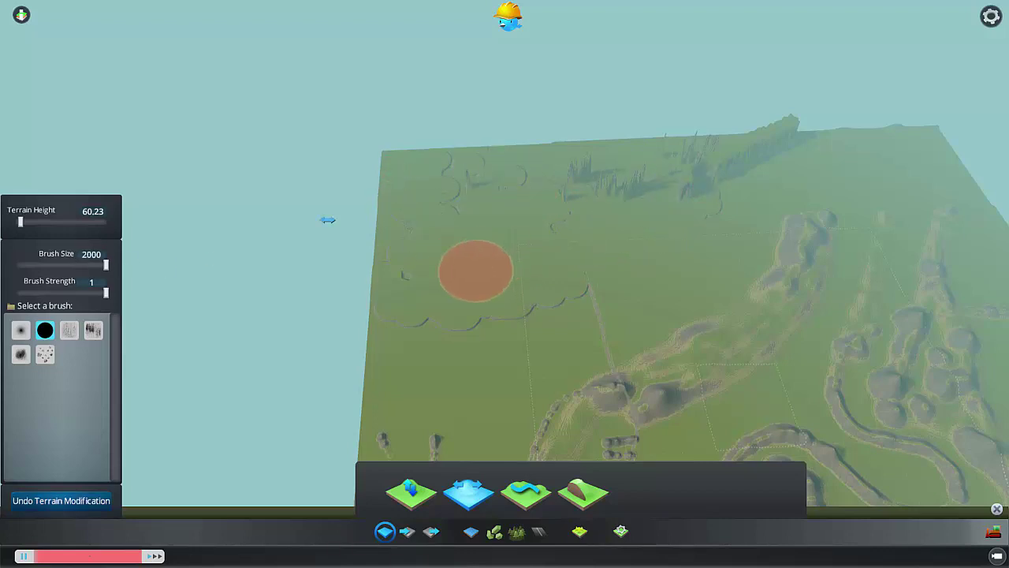
{"action": "mouse_move", "coordinate": [329, 221]}
{"action": "left_mouse_down"}
{"action": "mouse_move", "coordinate": [372, 226]}
{"action": "mouse_move", "coordinate": [458, 173]}
{"action": "mouse_move", "coordinate": [669, 152]}
{"action": "left_mouse_up"}
{"action": "mouse_move", "coordinate": [592, 226]}
{"action": "middle_mouse_down"}
{"action": "mouse_move", "coordinate": [466, 315]}
{"action": "mouse_move", "coordinate": [347, 378]}
{"action": "middle_mouse_up"}
{"action": "mouse_move", "coordinate": [345, 297]}
{"action": "left_mouse_down"}
{"action": "mouse_move", "coordinate": [402, 289]}
{"action": "mouse_move", "coordinate": [399, 232]}
{"action": "mouse_move", "coordinate": [382, 193]}
{"action": "left_mouse_up"}
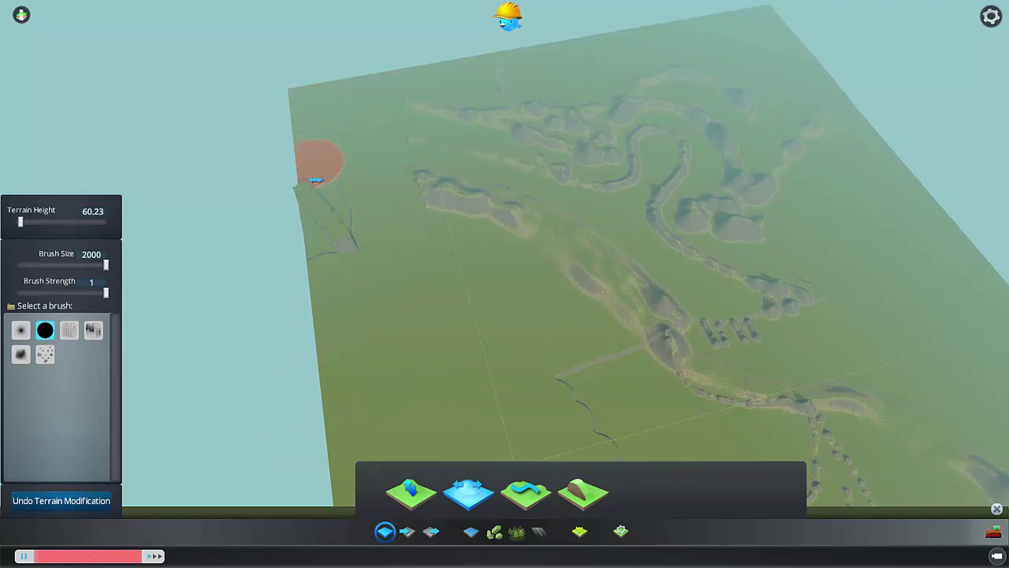
{"action": "mouse_move", "coordinate": [350, 232]}
{"action": "middle_mouse_down"}
{"action": "mouse_move", "coordinate": [1004, 98]}
{"action": "mouse_move", "coordinate": [308, 81]}
{"action": "middle_mouse_up"}
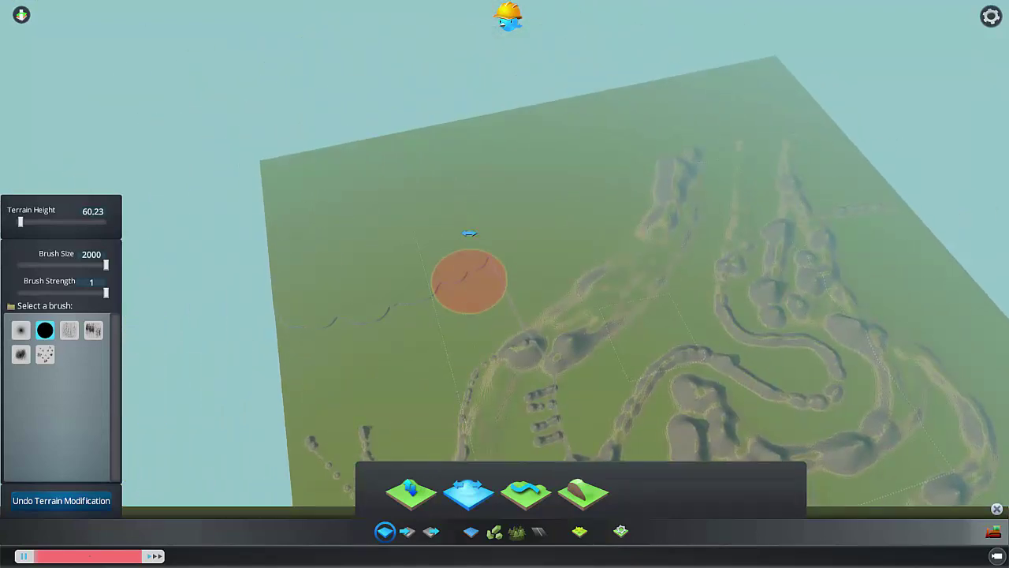
- Using Shift Terrain with the soft round brush at size 2000, strength 1, extend the long mountain ridge to the map's edge
{"action": "left_click", "coordinate": [426, 495]}
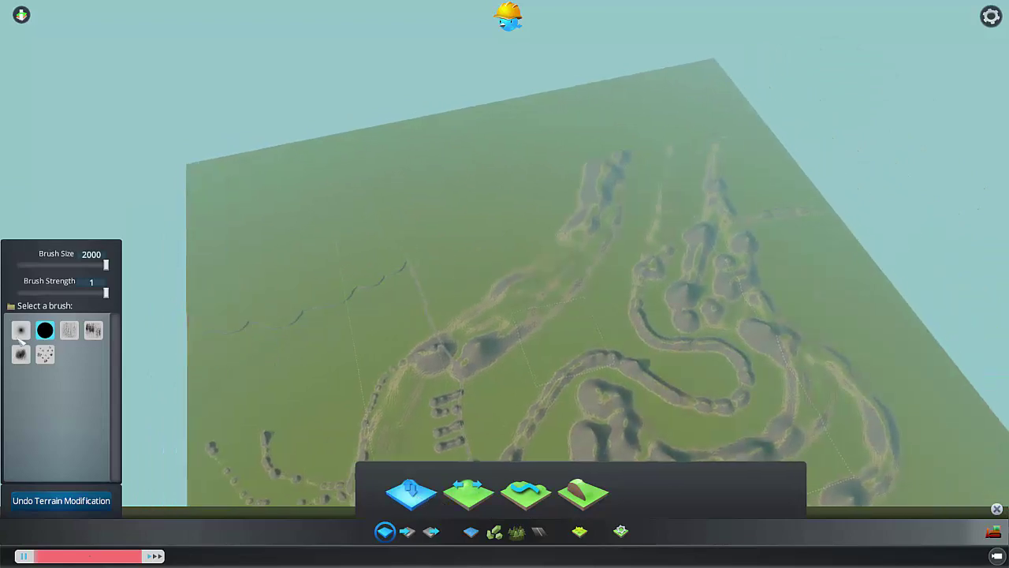
{"action": "left_click", "coordinate": [21, 334]}
{"action": "key", "text": "d"}
{"action": "key", "text": "w"}
{"action": "key", "text": "w"}
{"action": "key", "text": "d"}
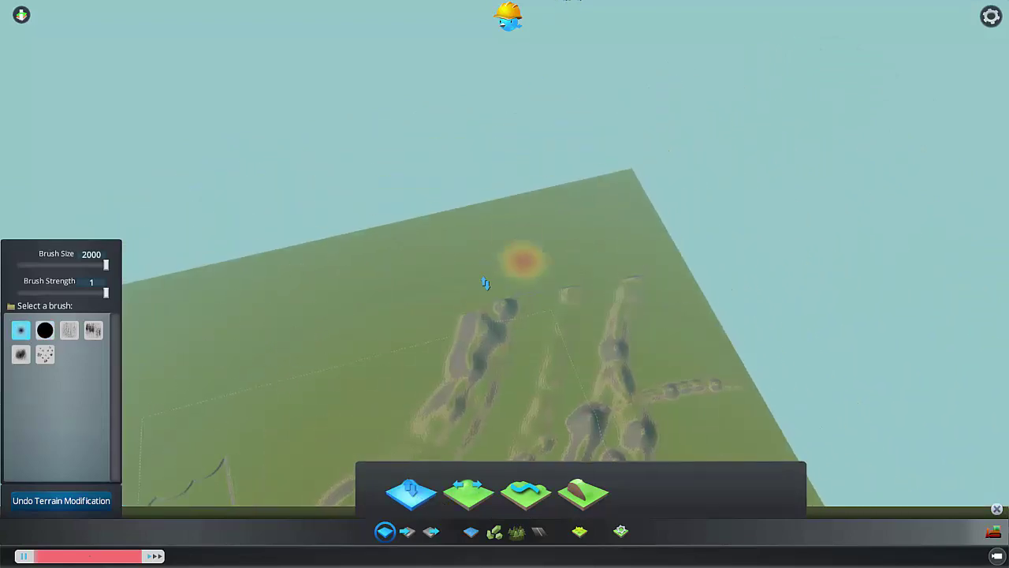
{"action": "middle_click_drag", "start_coordinate": [485, 283], "coordinate": [540, 304]}
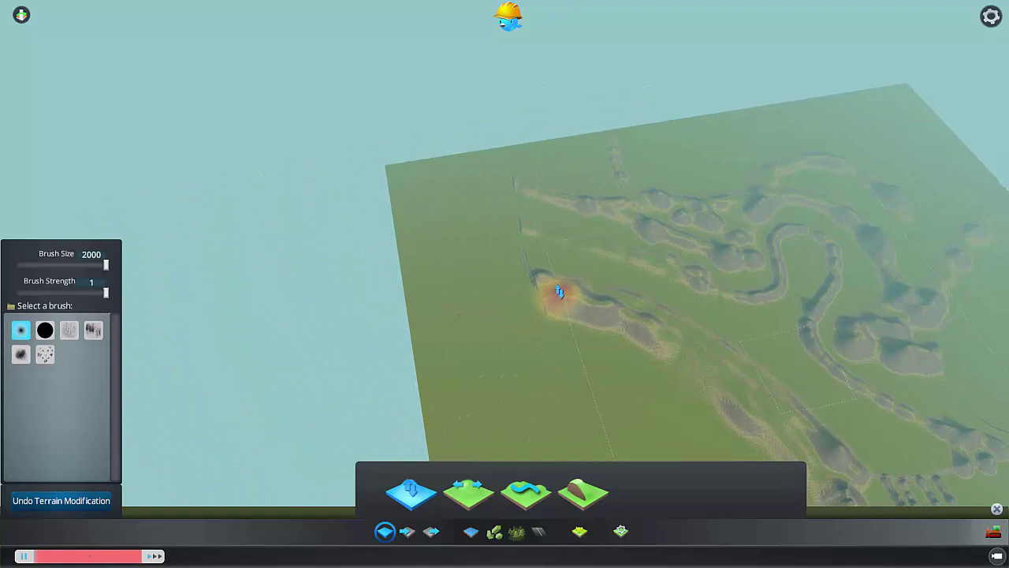
{"action": "left_click_drag", "start_coordinate": [543, 292], "coordinate": [387, 266]}
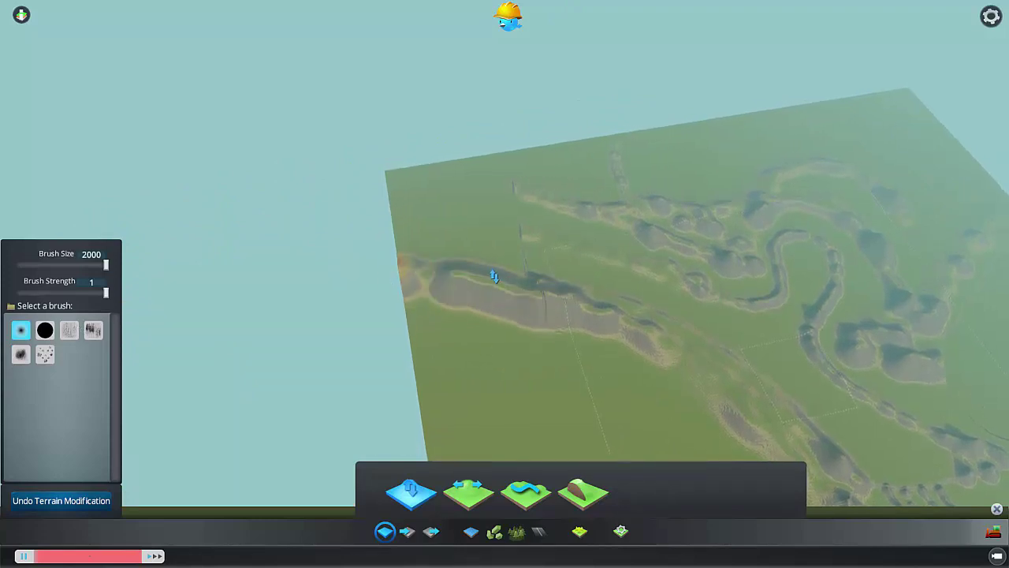
- Raise the neighbouring mountain chain up to the map corner, and add a smaller ridge between the two chains with brush size 499
{"action": "middle_click_drag", "start_coordinate": [495, 276], "coordinate": [532, 300]}
{"action": "middle_click_drag", "start_coordinate": [441, 284], "coordinate": [692, 232]}
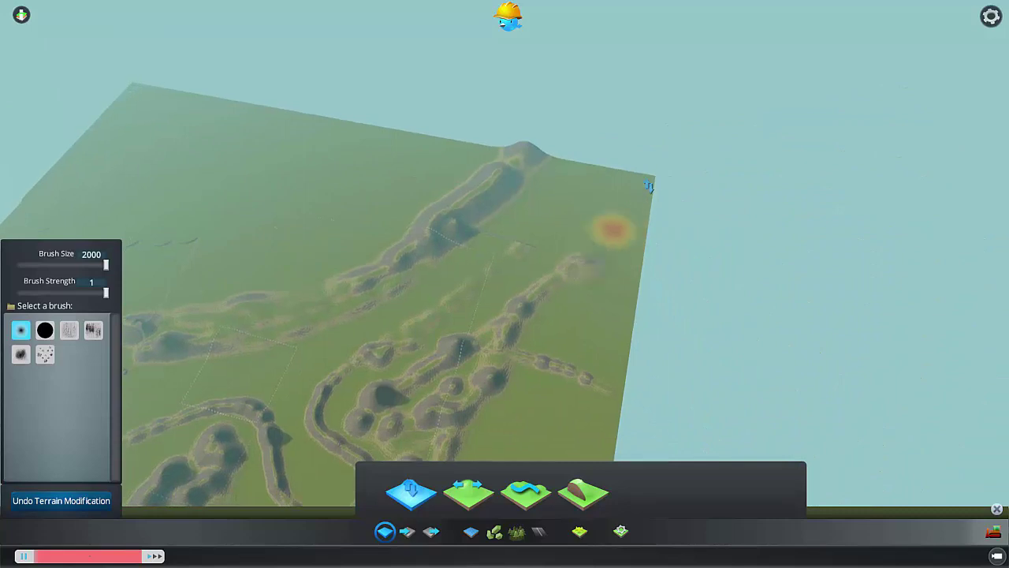
{"action": "middle_click_drag", "start_coordinate": [473, 261], "coordinate": [472, 251]}
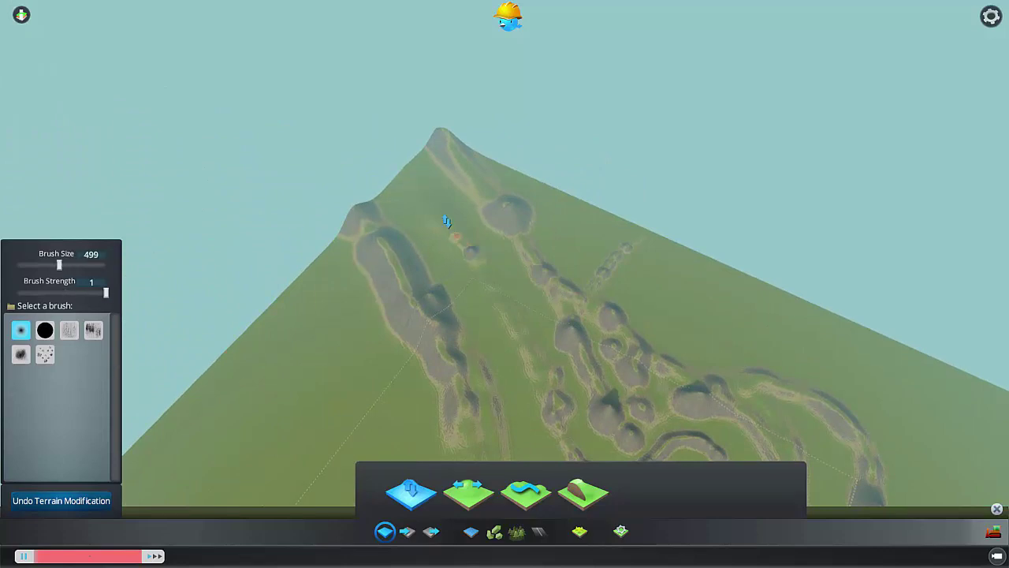
{"action": "middle_click_drag", "start_coordinate": [449, 220], "coordinate": [535, 451]}
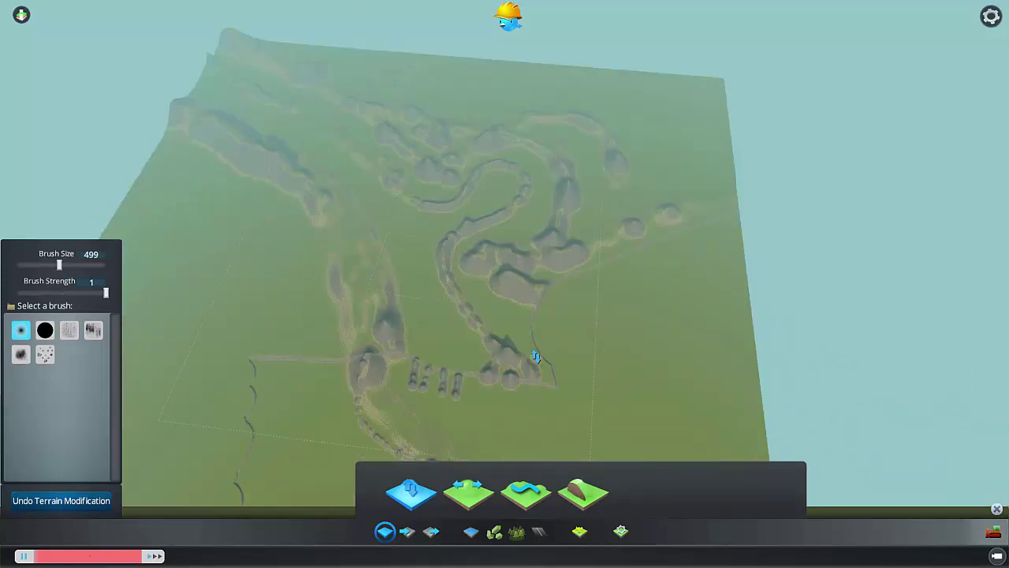
- Set the brush size to 1955 and raise new hills from beside the thin curved wall across to the map's edge
{"action": "scroll", "coordinate": [509, 373], "scroll_direction": "up", "scroll_amount": 3}
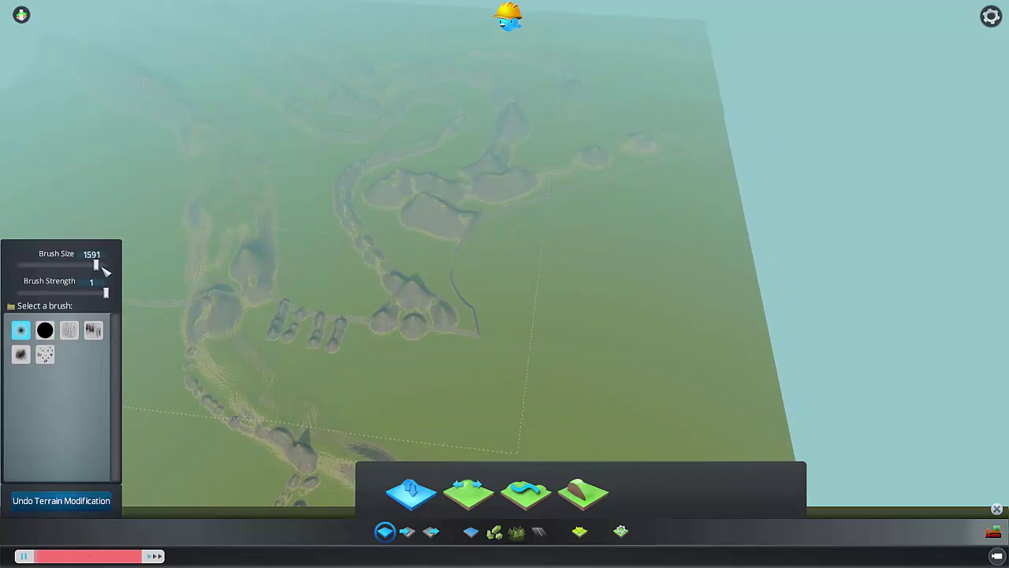
{"action": "left_click_drag", "start_coordinate": [102, 267], "coordinate": [115, 266]}
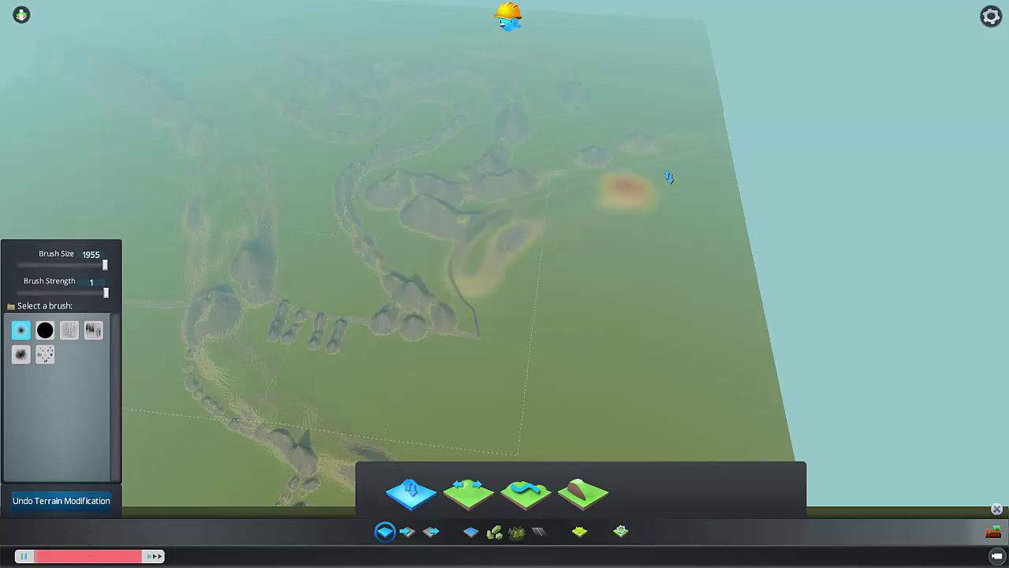
{"action": "mouse_move", "coordinate": [697, 175]}
{"action": "left_mouse_down"}
{"action": "mouse_move", "coordinate": [686, 165]}
{"action": "mouse_move", "coordinate": [457, 283]}
{"action": "mouse_move", "coordinate": [694, 180]}
{"action": "left_mouse_up"}
{"action": "key", "text": "d"}
{"action": "key", "text": "w"}
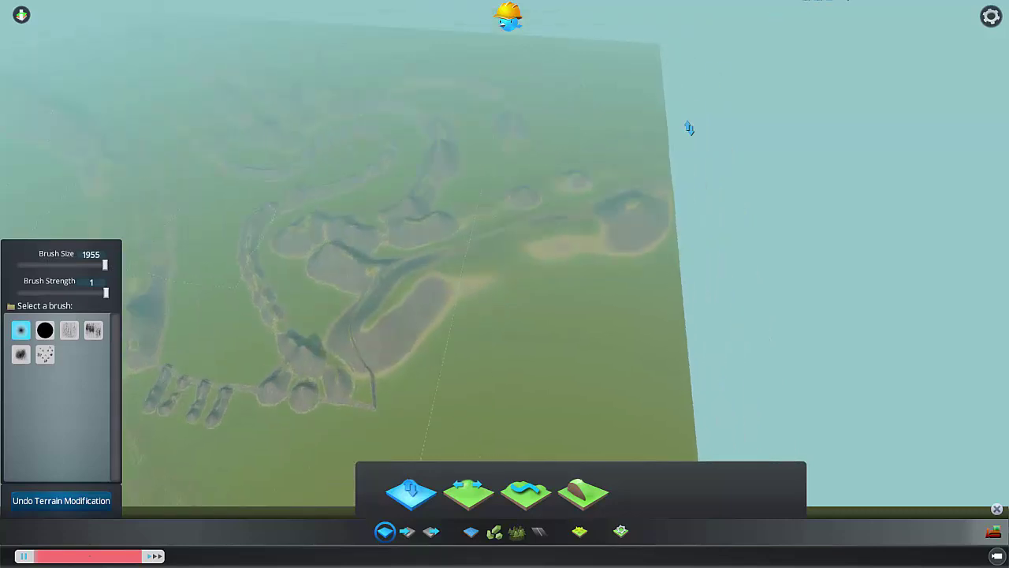
- Soften the new hills and the thin curved wall at brush size 1955, starting with the soft brush and switching to the hard round one
{"action": "left_click", "coordinate": [526, 493]}
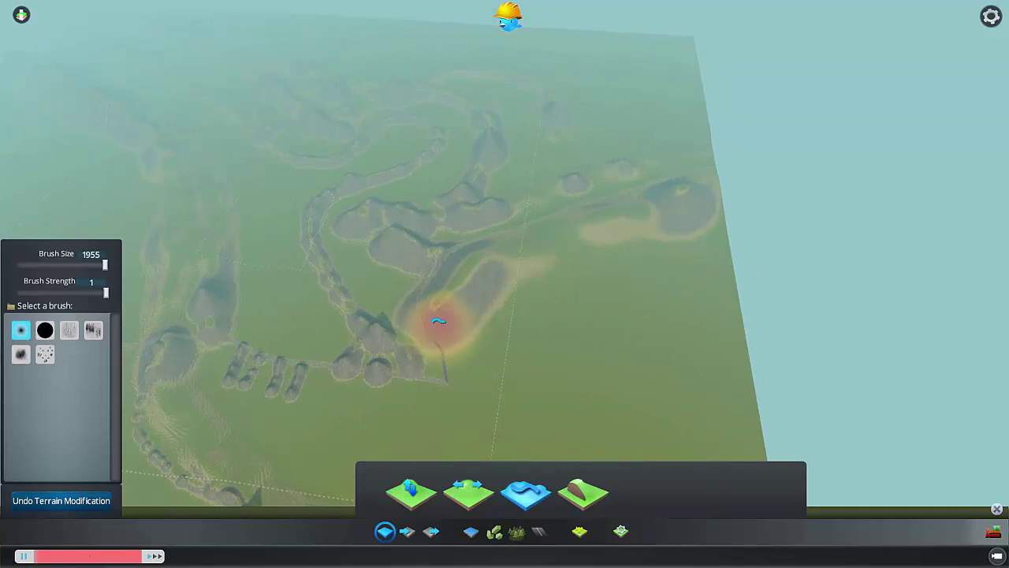
{"action": "mouse_move", "coordinate": [439, 322]}
{"action": "left_mouse_down"}
{"action": "mouse_move", "coordinate": [473, 266]}
{"action": "mouse_move", "coordinate": [439, 326]}
{"action": "left_mouse_up"}
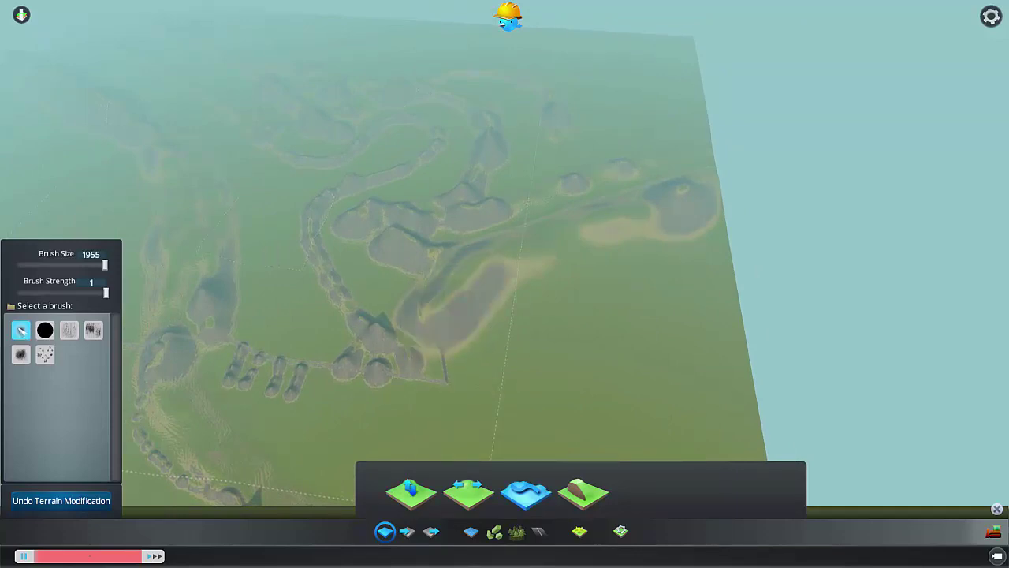
{"action": "left_click", "coordinate": [52, 332]}
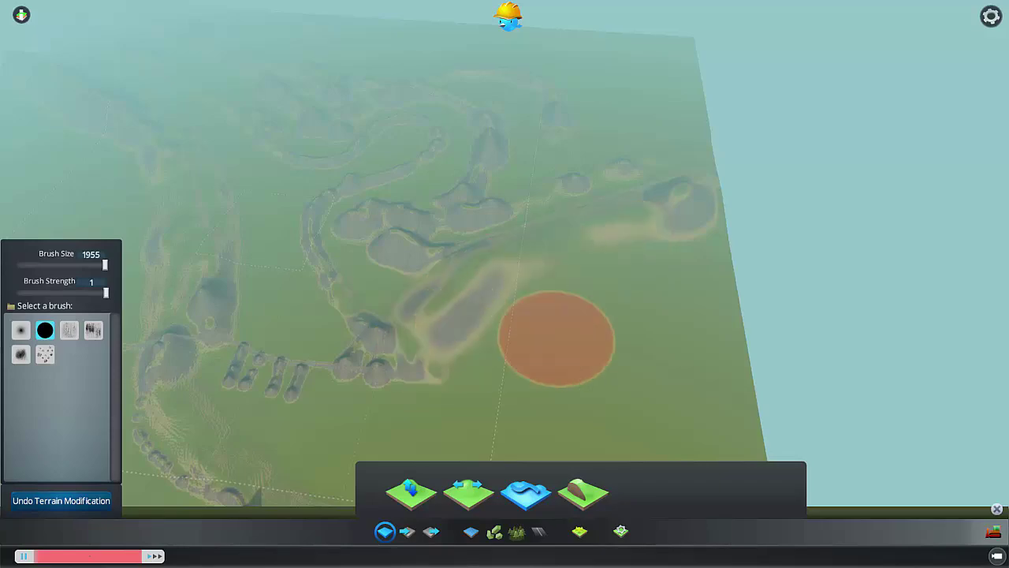
{"action": "middle_click_drag", "start_coordinate": [554, 337], "coordinate": [499, 284]}
{"action": "middle_click_drag", "start_coordinate": [740, 369], "coordinate": [485, 320]}
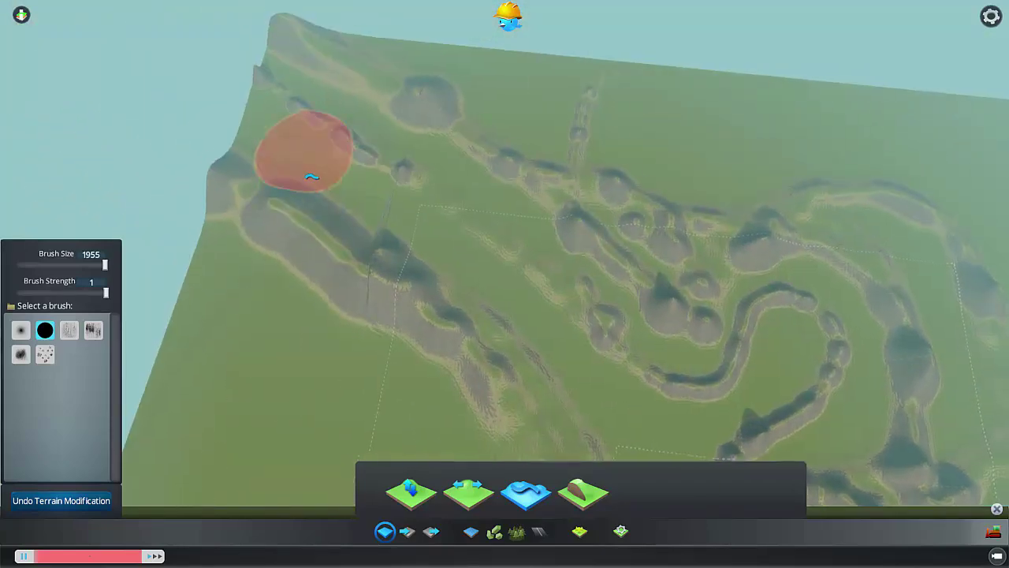
{"action": "middle_click_drag", "start_coordinate": [311, 176], "coordinate": [355, 186]}
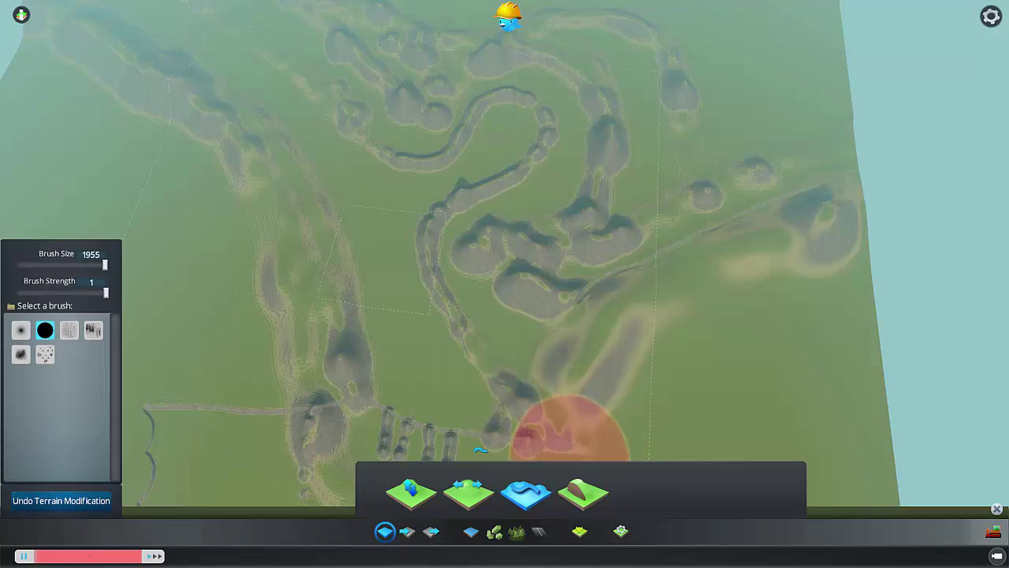
{"action": "left_click", "coordinate": [391, 532]}
- Examine the resculpted mountain ranges and river-like ridges across the whole map, both from afar and close up
{"action": "scroll", "coordinate": [455, 158], "scroll_direction": "down", "scroll_amount": 3}
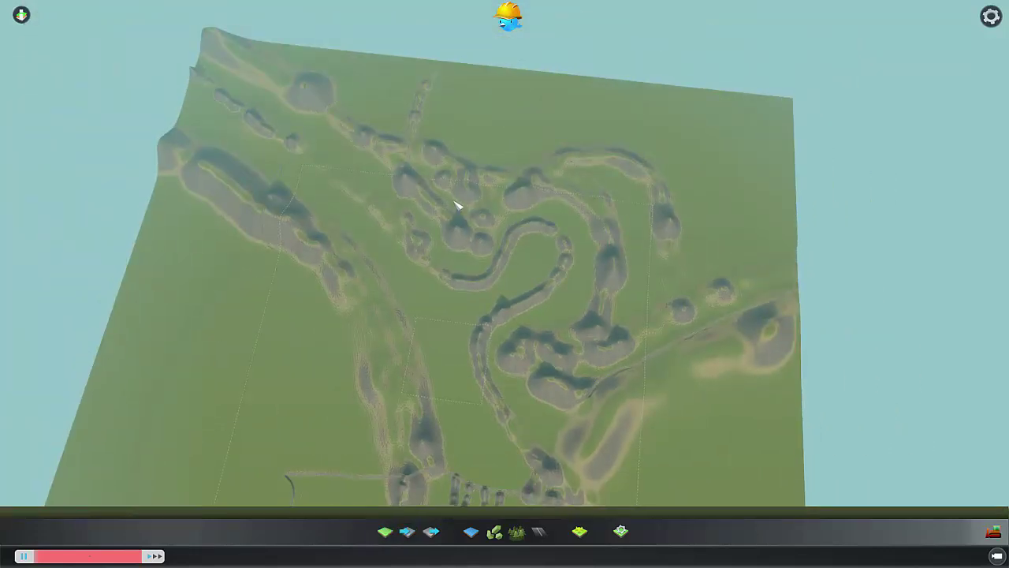
{"action": "middle_click_drag", "start_coordinate": [555, 475], "coordinate": [444, 406]}
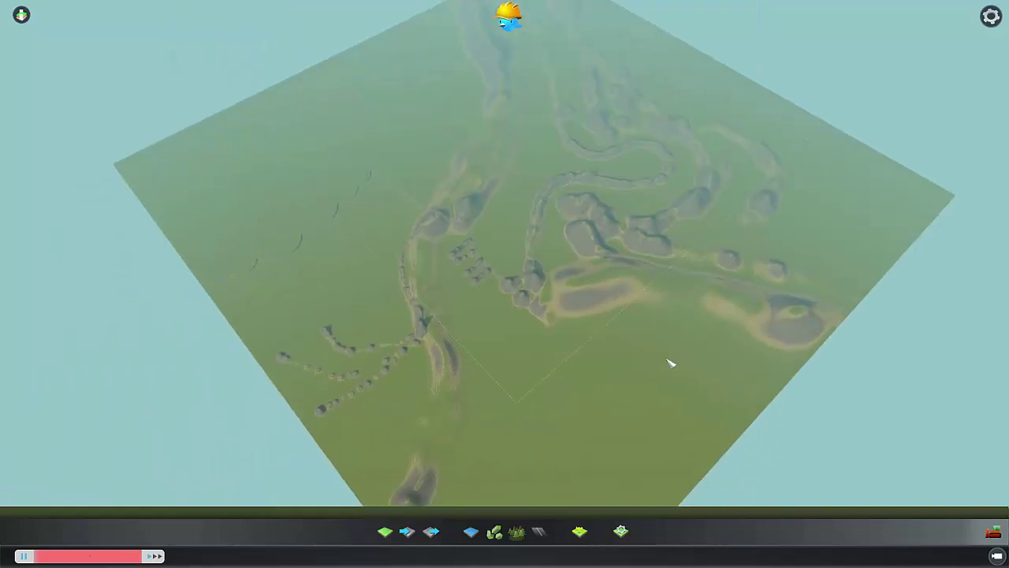
{"action": "middle_click_drag", "start_coordinate": [552, 225], "coordinate": [470, 322]}
{"action": "scroll", "coordinate": [503, 294], "scroll_direction": "up", "scroll_amount": 3}
{"action": "scroll", "coordinate": [497, 145], "scroll_direction": "down", "scroll_amount": 3}
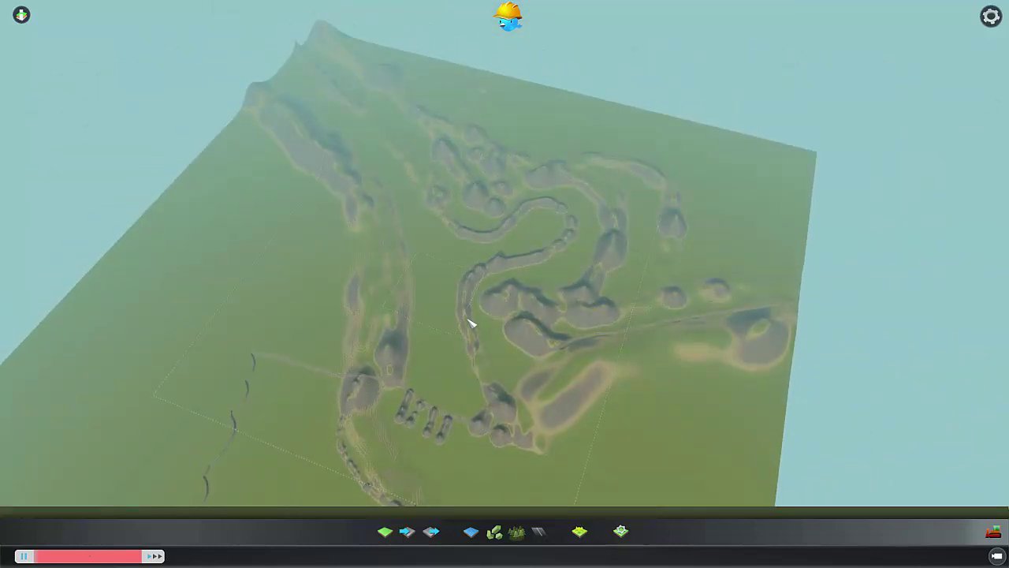
{"action": "scroll", "coordinate": [484, 344], "scroll_direction": "up", "scroll_amount": 5}
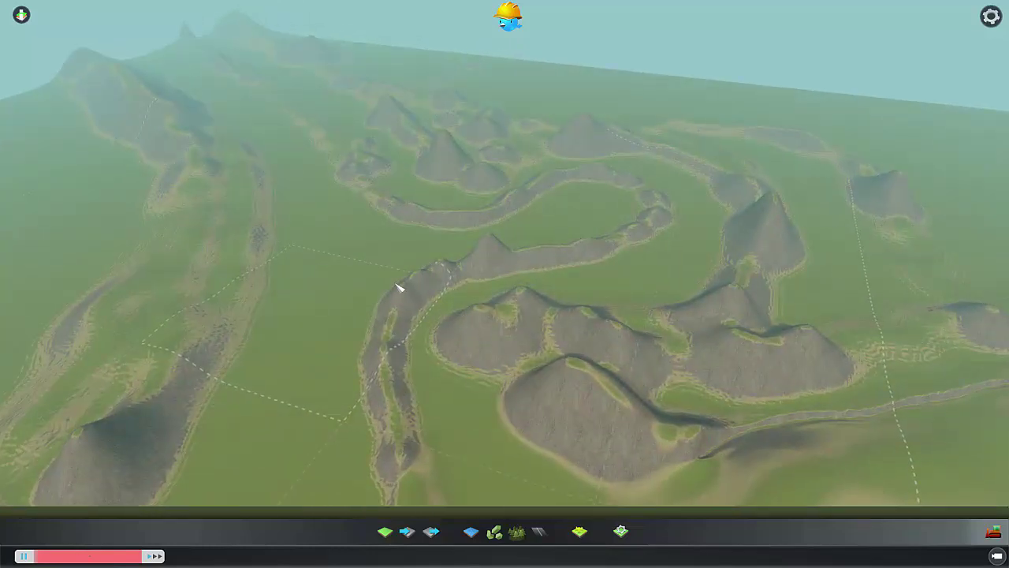
{"action": "scroll", "coordinate": [398, 288], "scroll_direction": "down", "scroll_amount": 5}
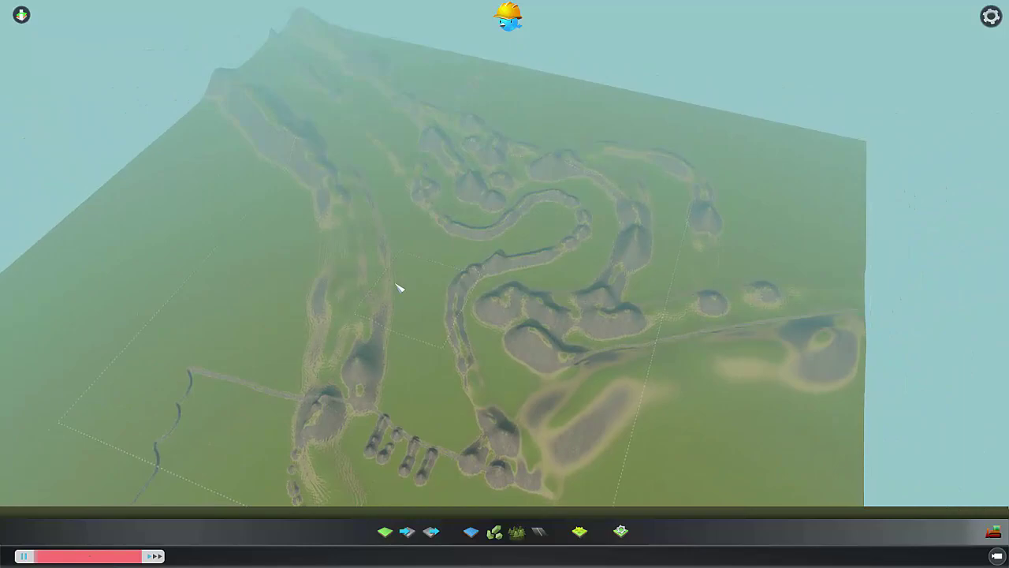